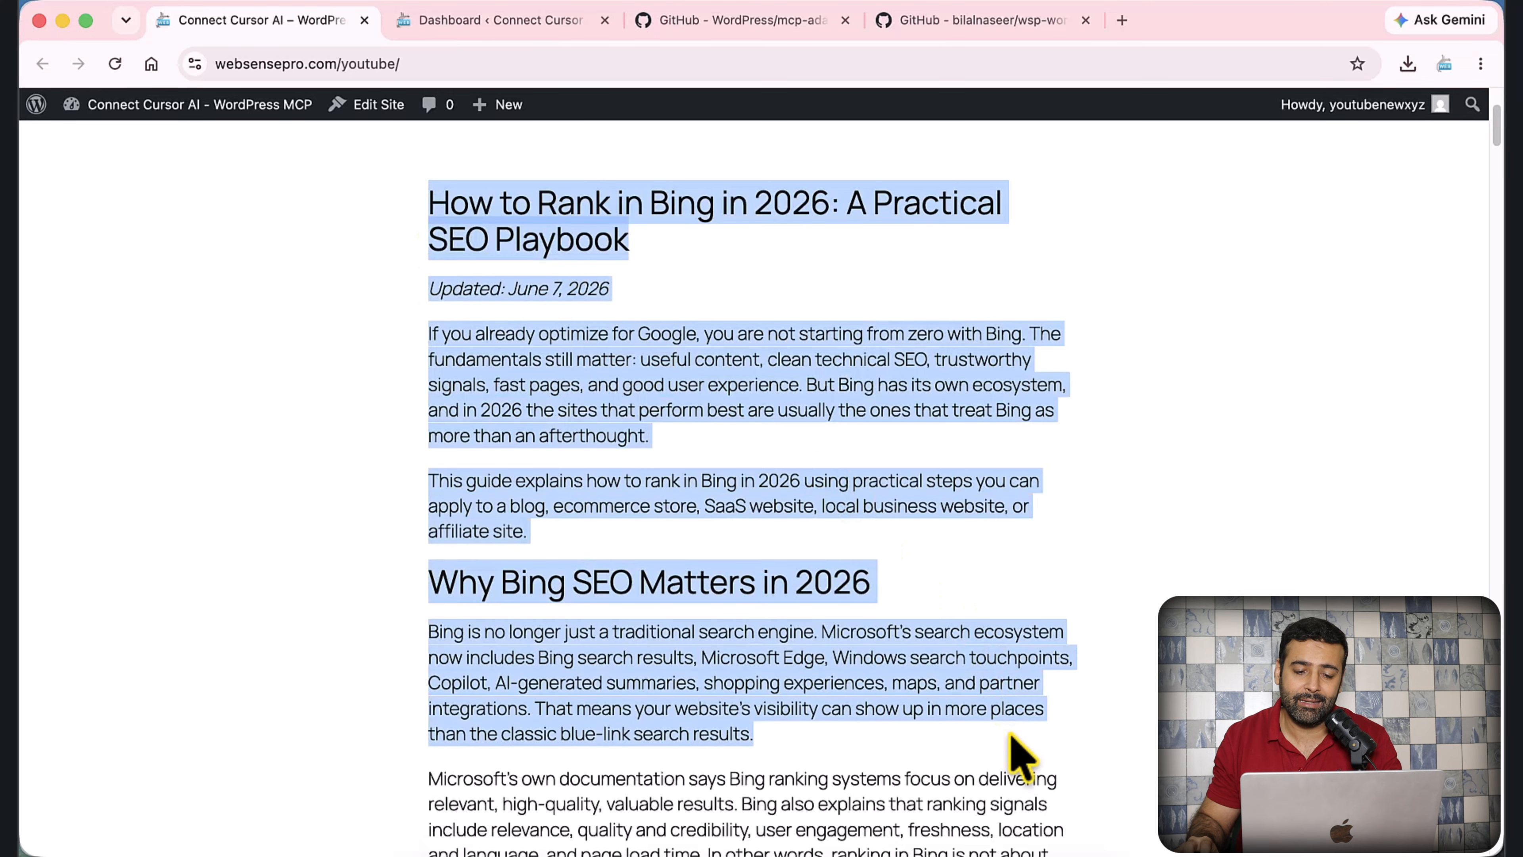
Look through the published blog post "How to Rank in Bing in 2026: A Practical SEO Playbook" on the WordPress site
scroll(1054, 511, down, 8)
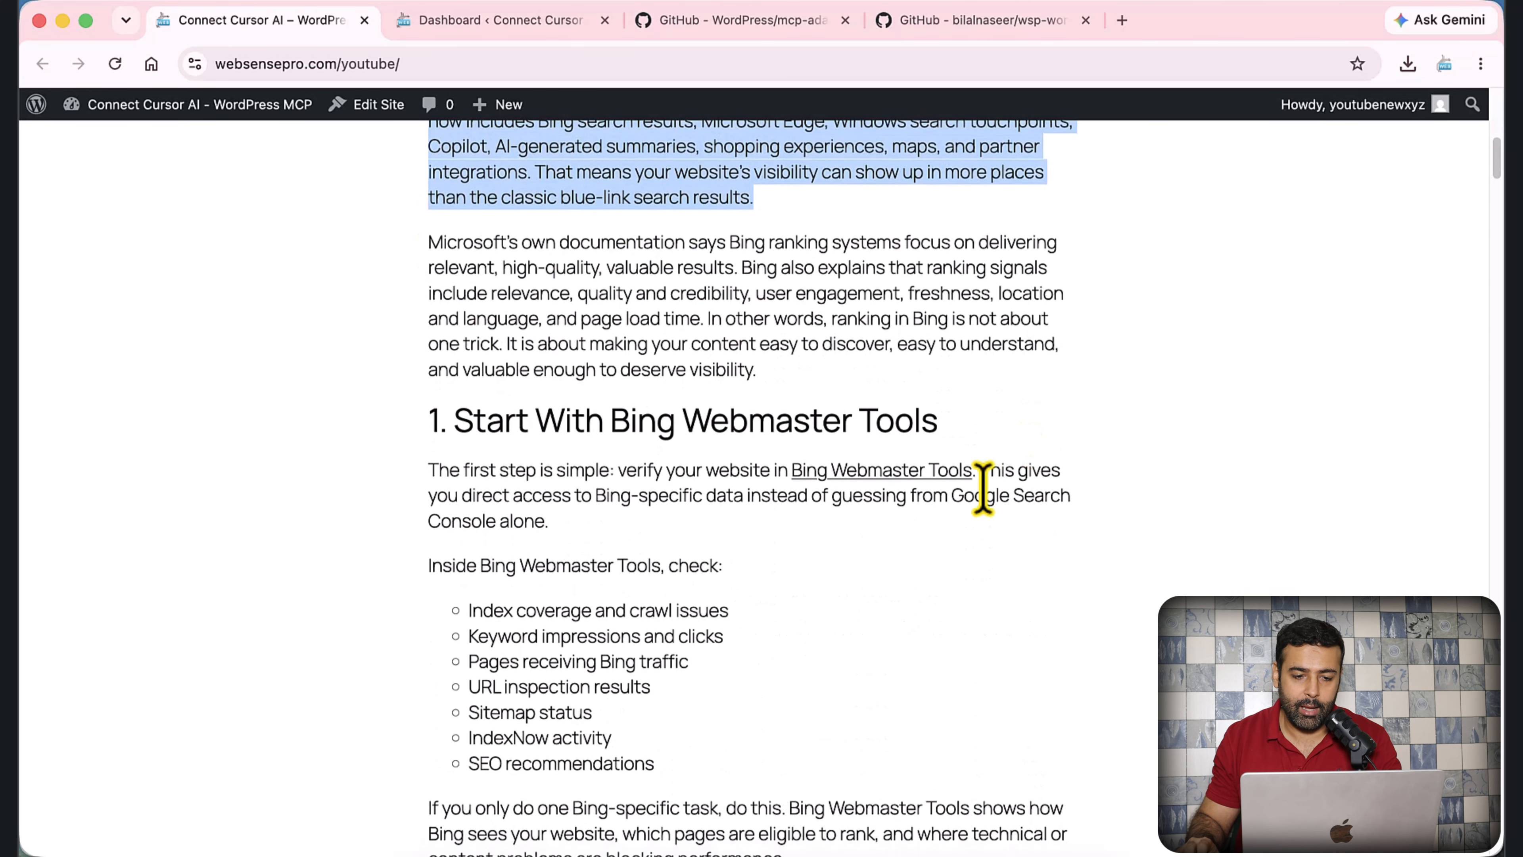
scroll(982, 490, up, 6)
scroll(960, 411, up, 6)
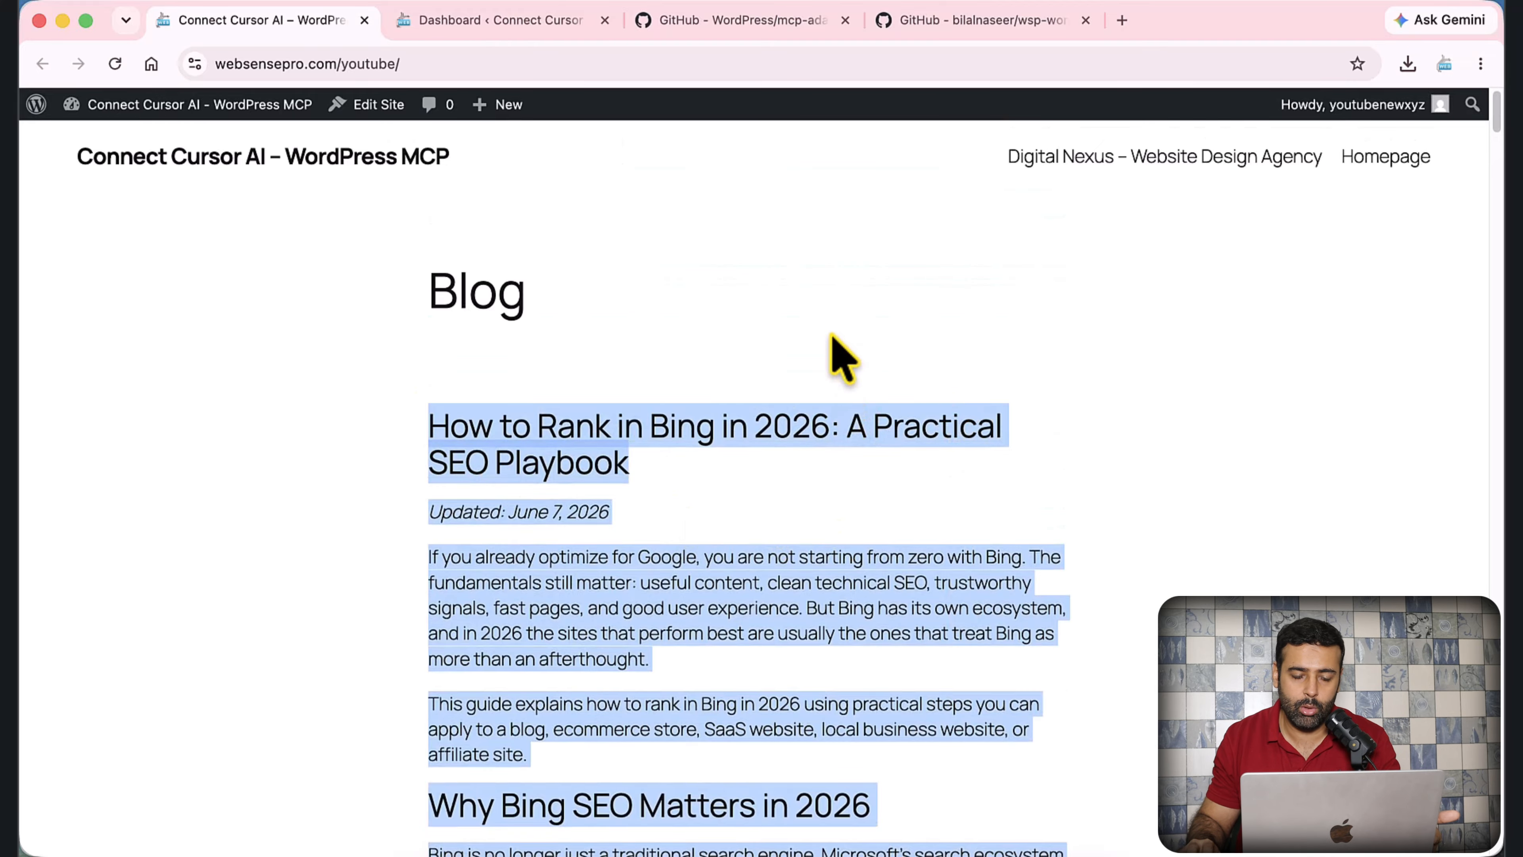
scroll(846, 339, down, 4)
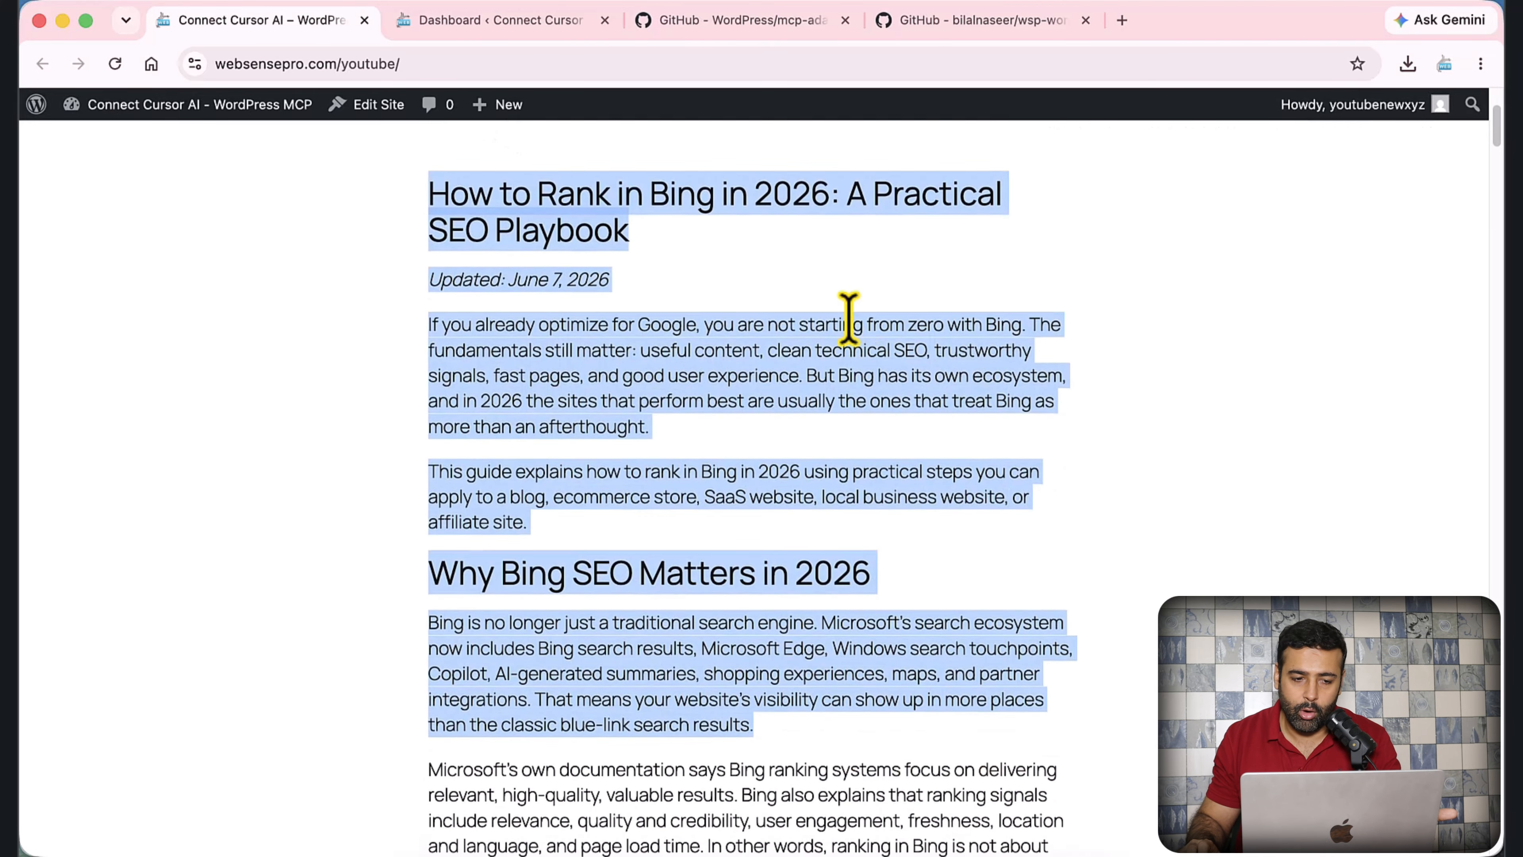
scroll(860, 293, down, 6)
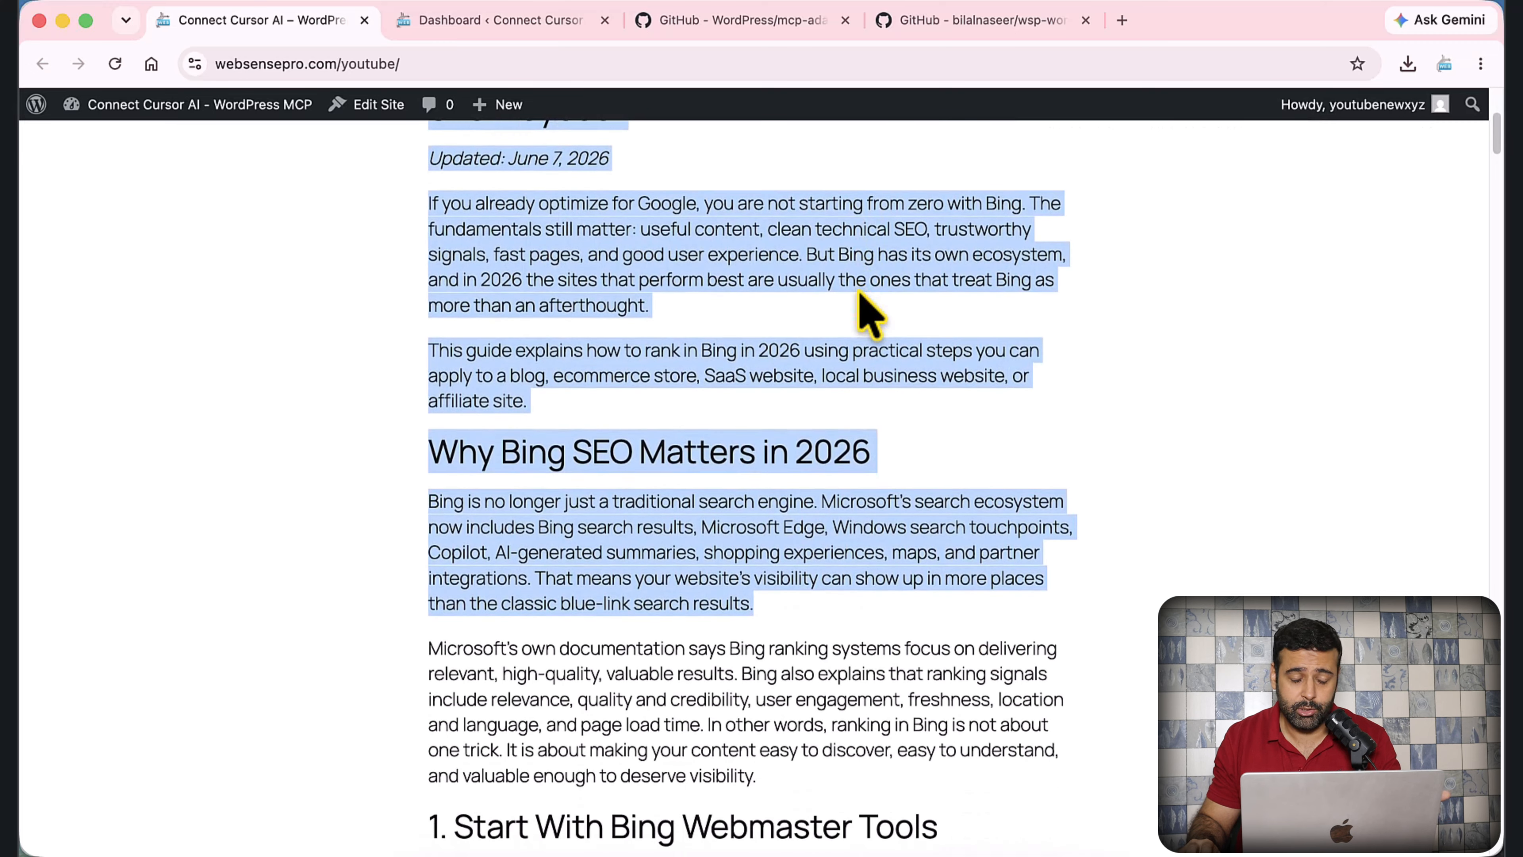
scroll(861, 313, down, 2)
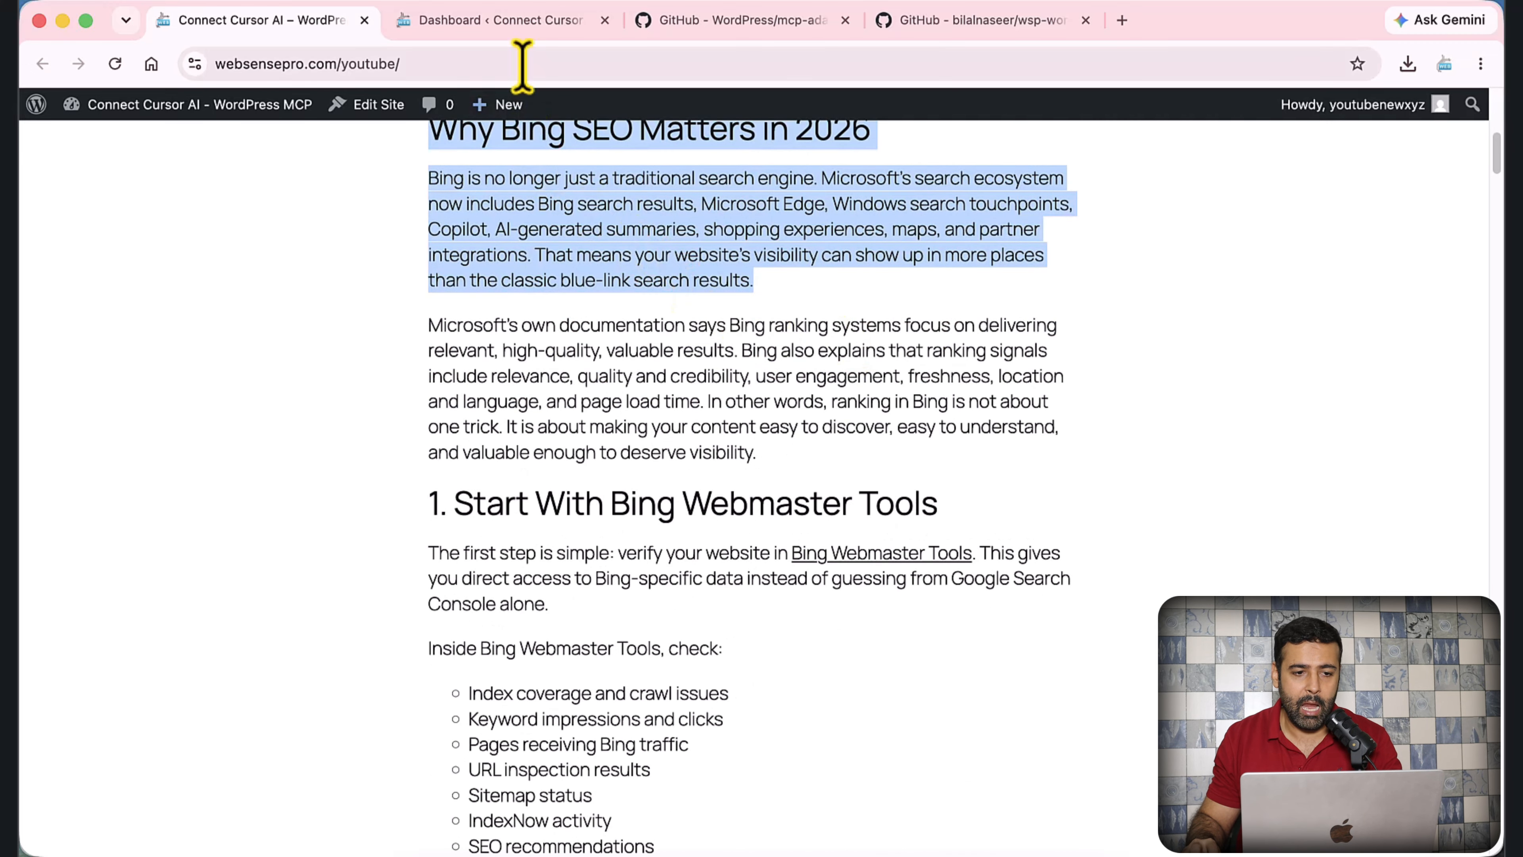
Look over the site's WordPress dashboard and the GitHub repositories for WordPress/mcp-adapter and wsp-wordpress-mcp
click(528, 24)
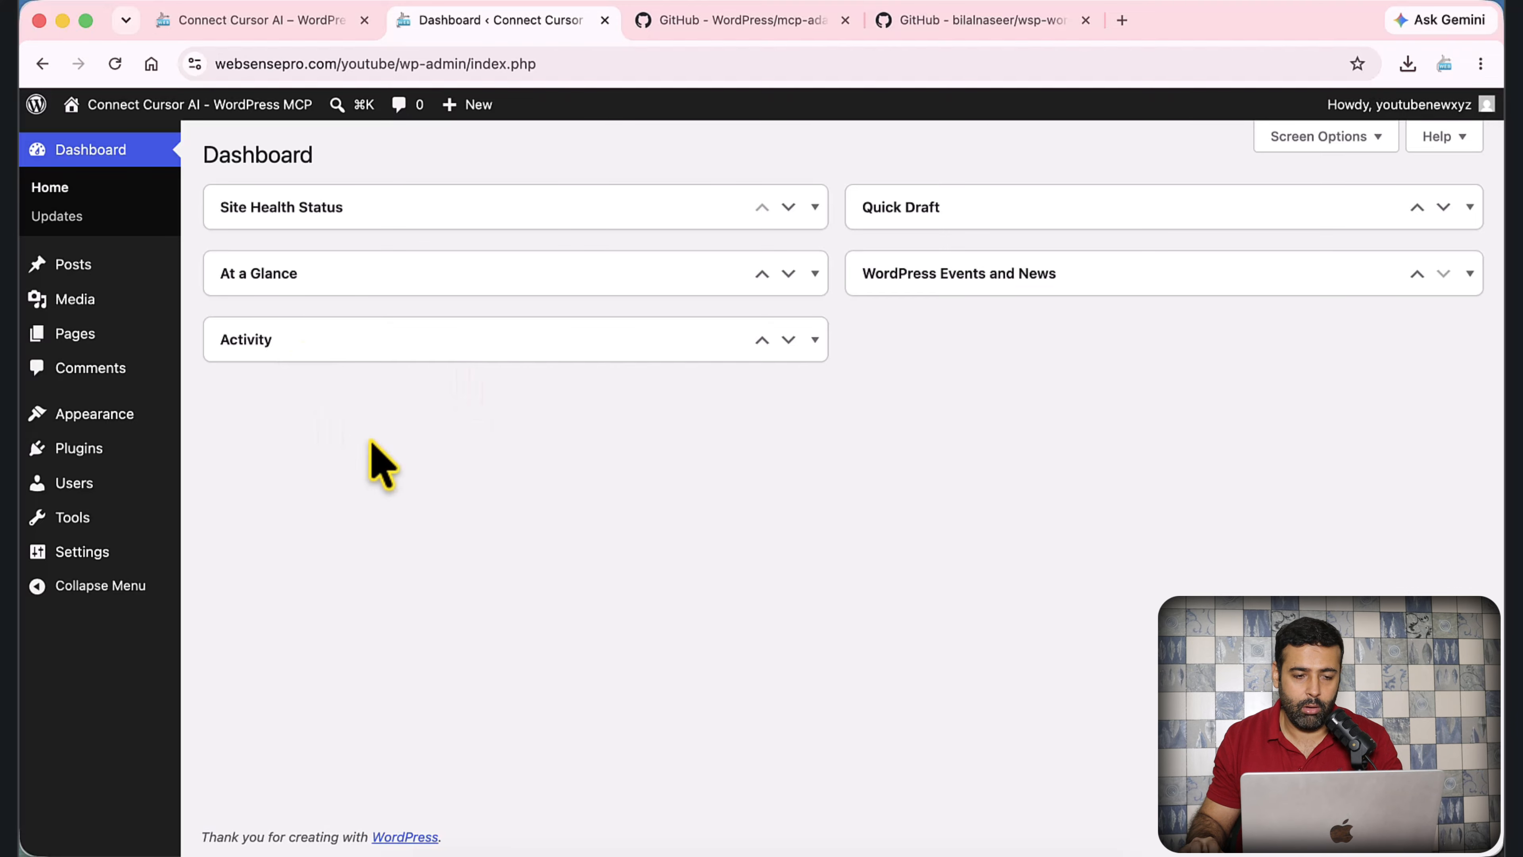
click(739, 23)
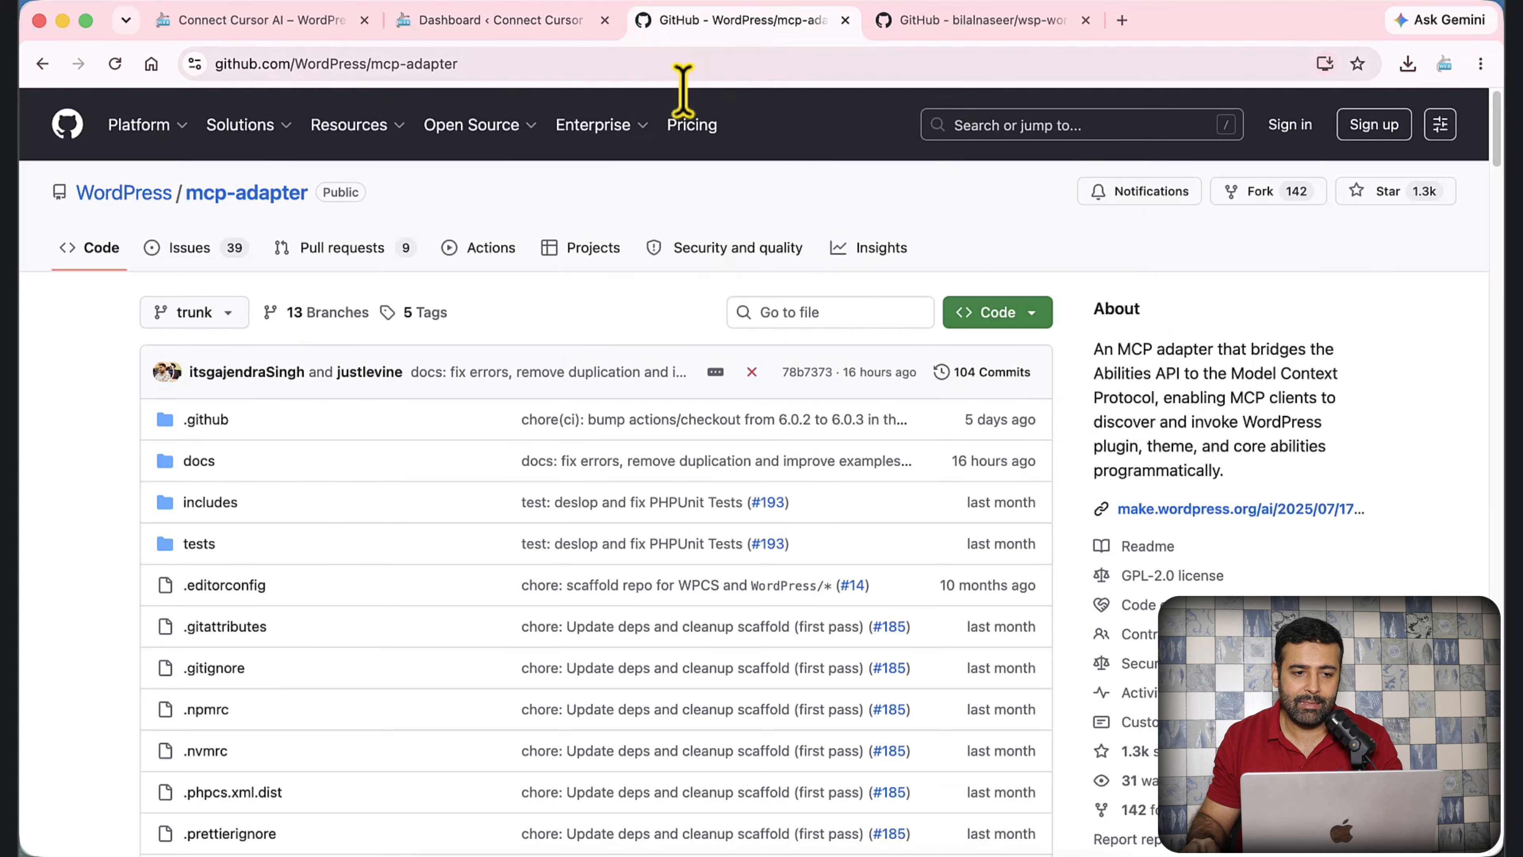
mouse_move(436, 123)
drag(513, 62, 188, 62)
mouse_move(240, 125)
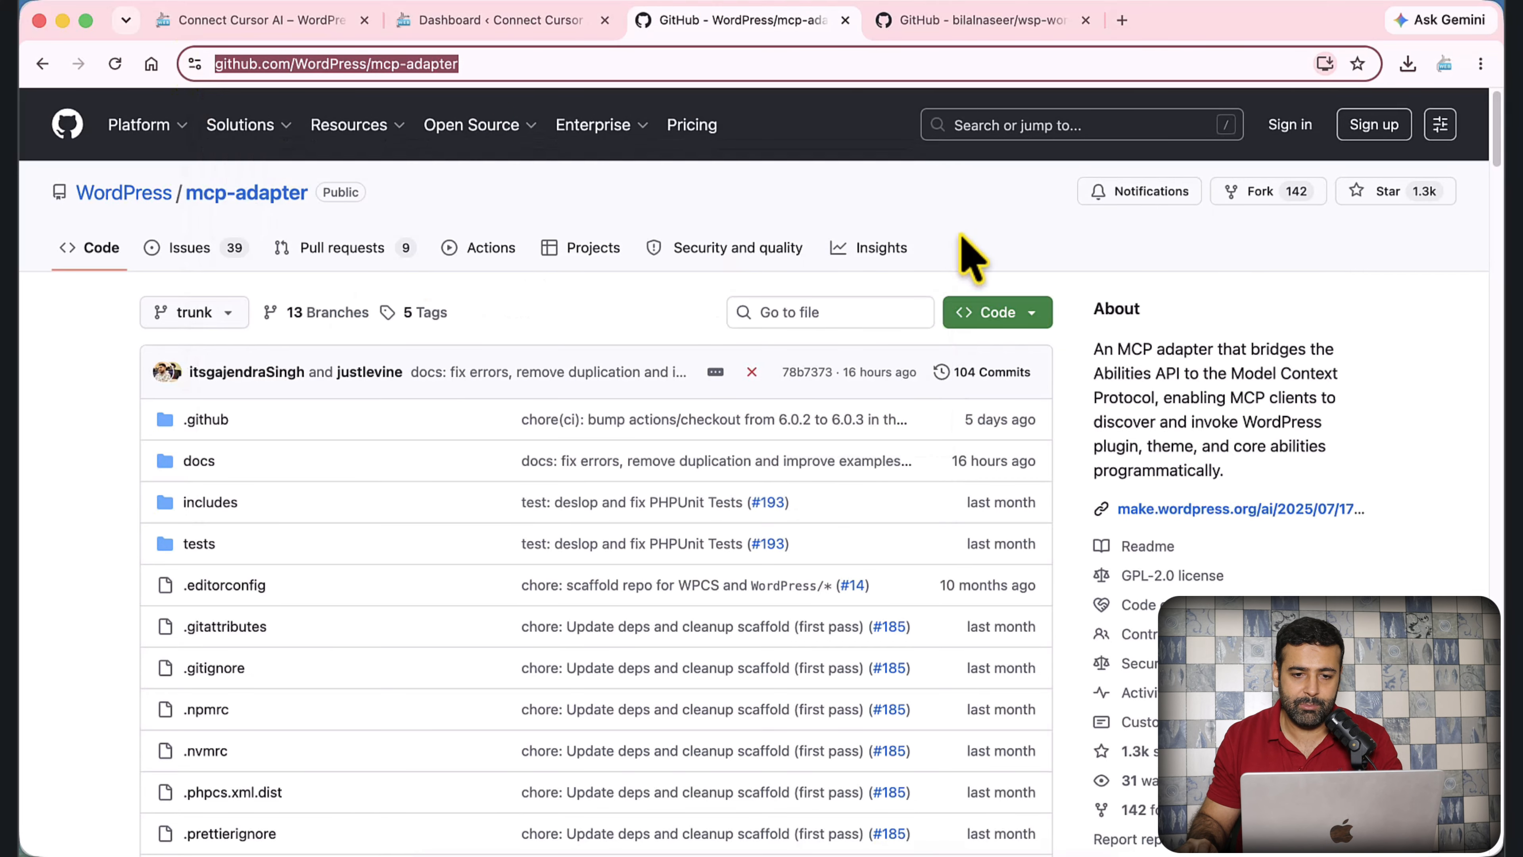
click(986, 21)
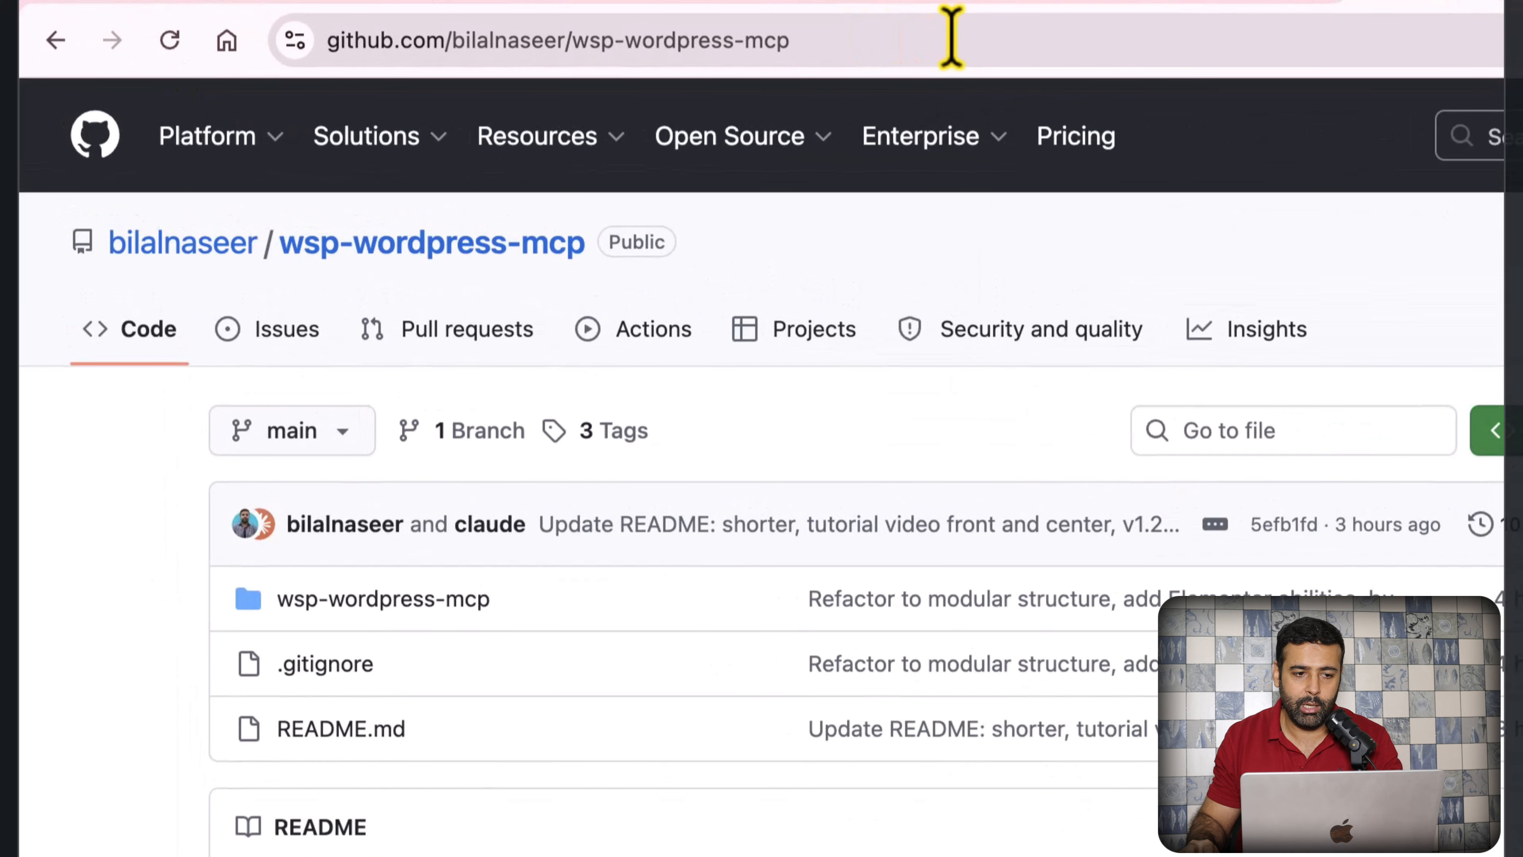
click(952, 37)
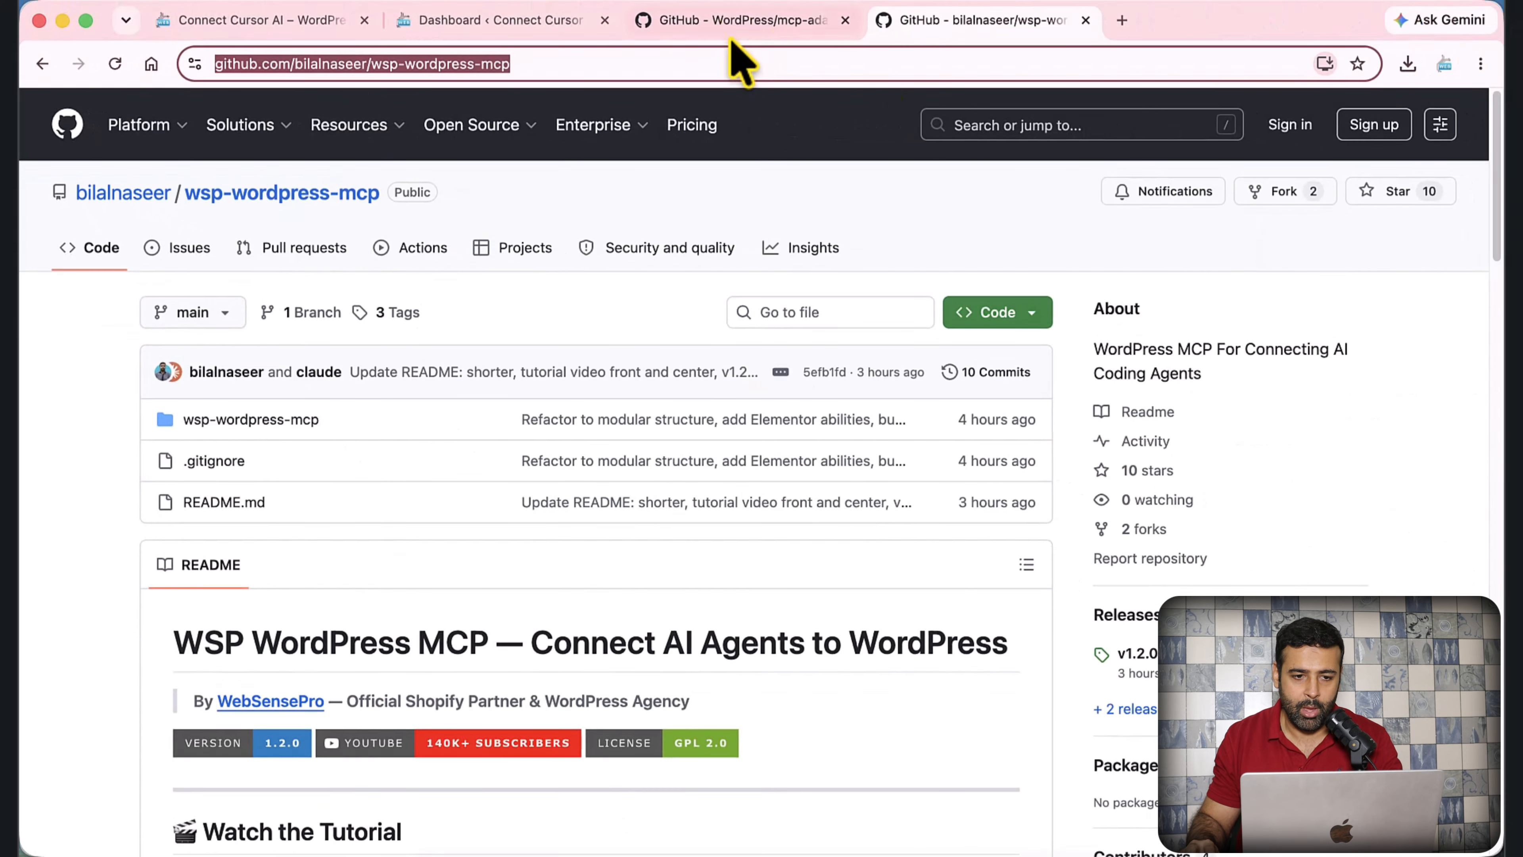
Download mcp-adapter.zip from the latest release (v0.5.0) of the WordPress/mcp-adapter repository
click(733, 24)
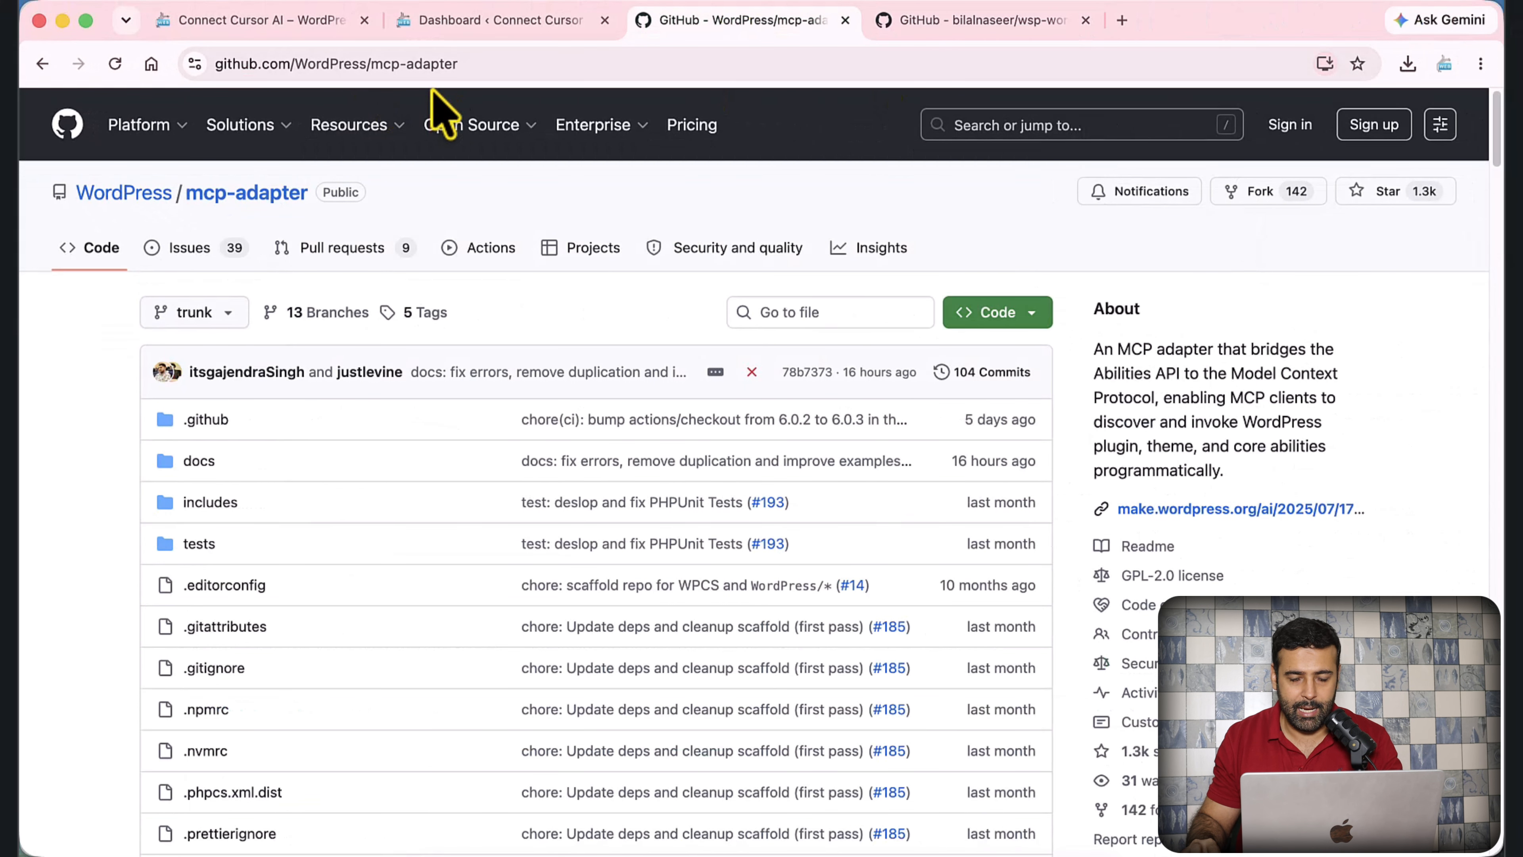
scroll(1452, 392, down, 5)
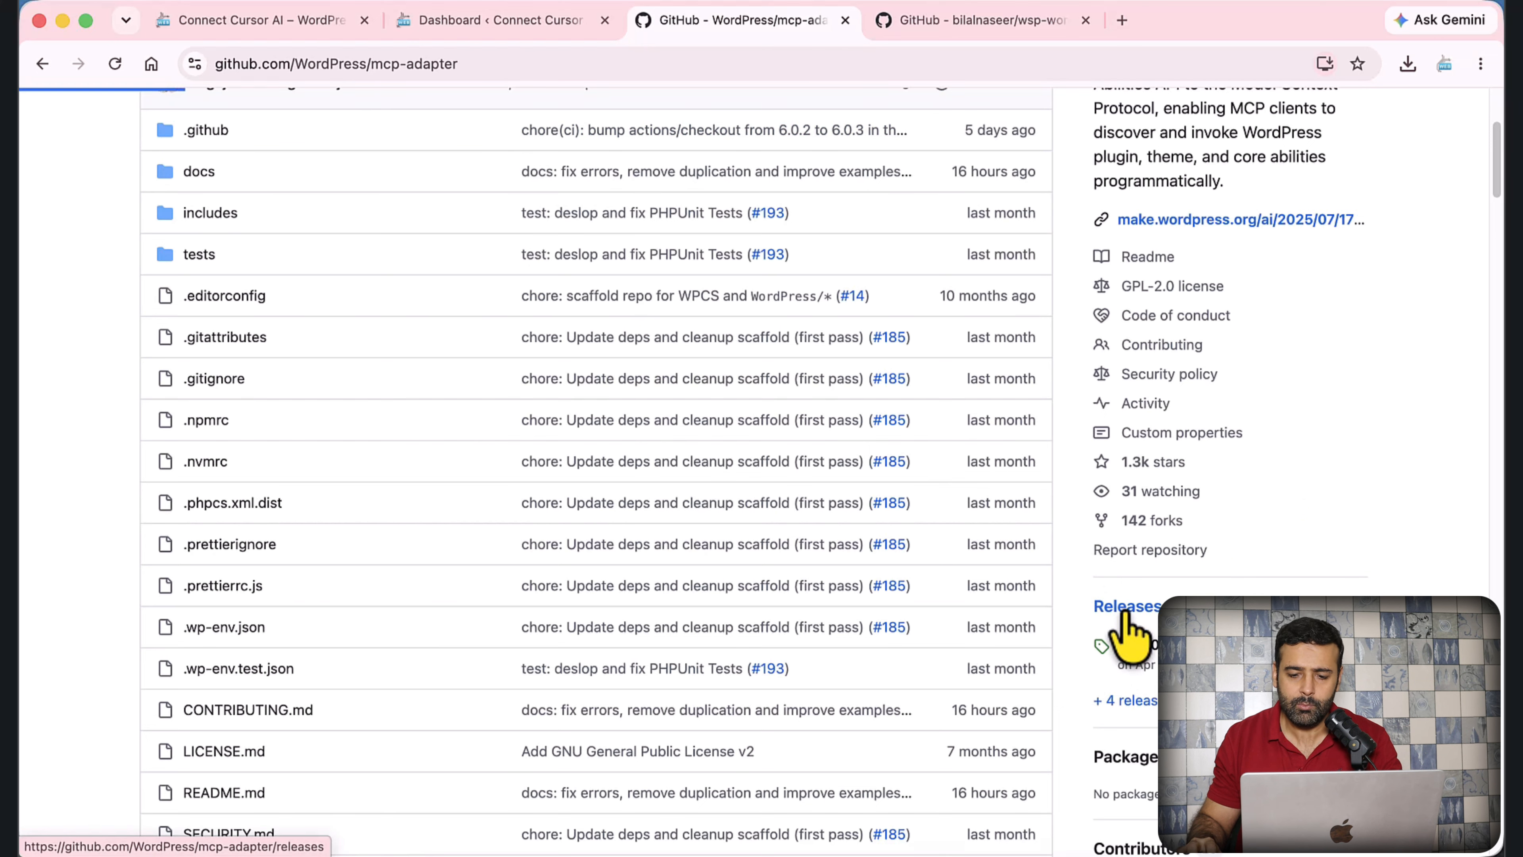
click(1126, 608)
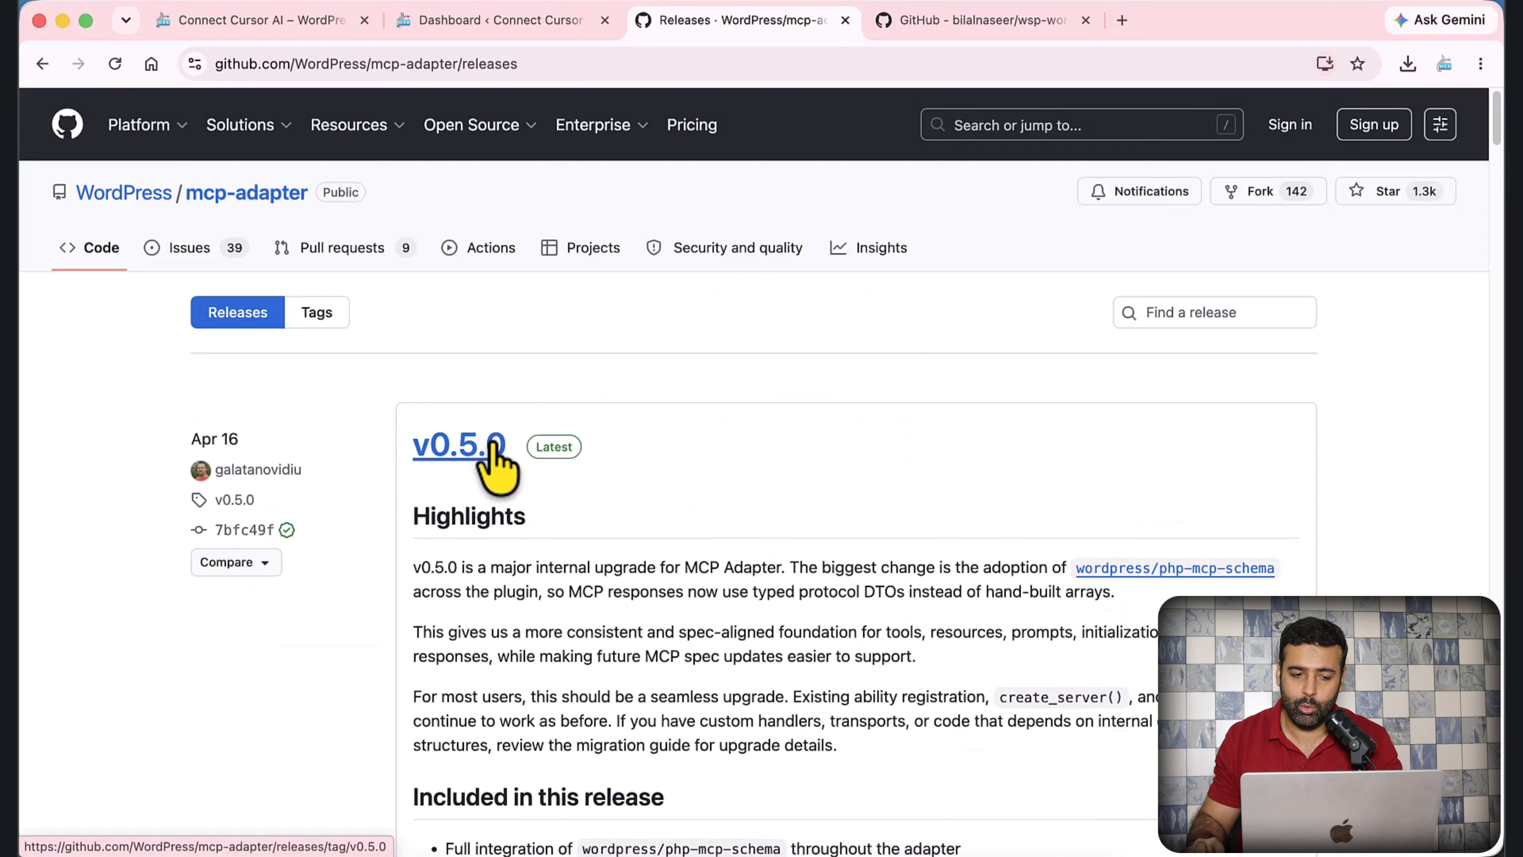
scroll(962, 401, down, 10)
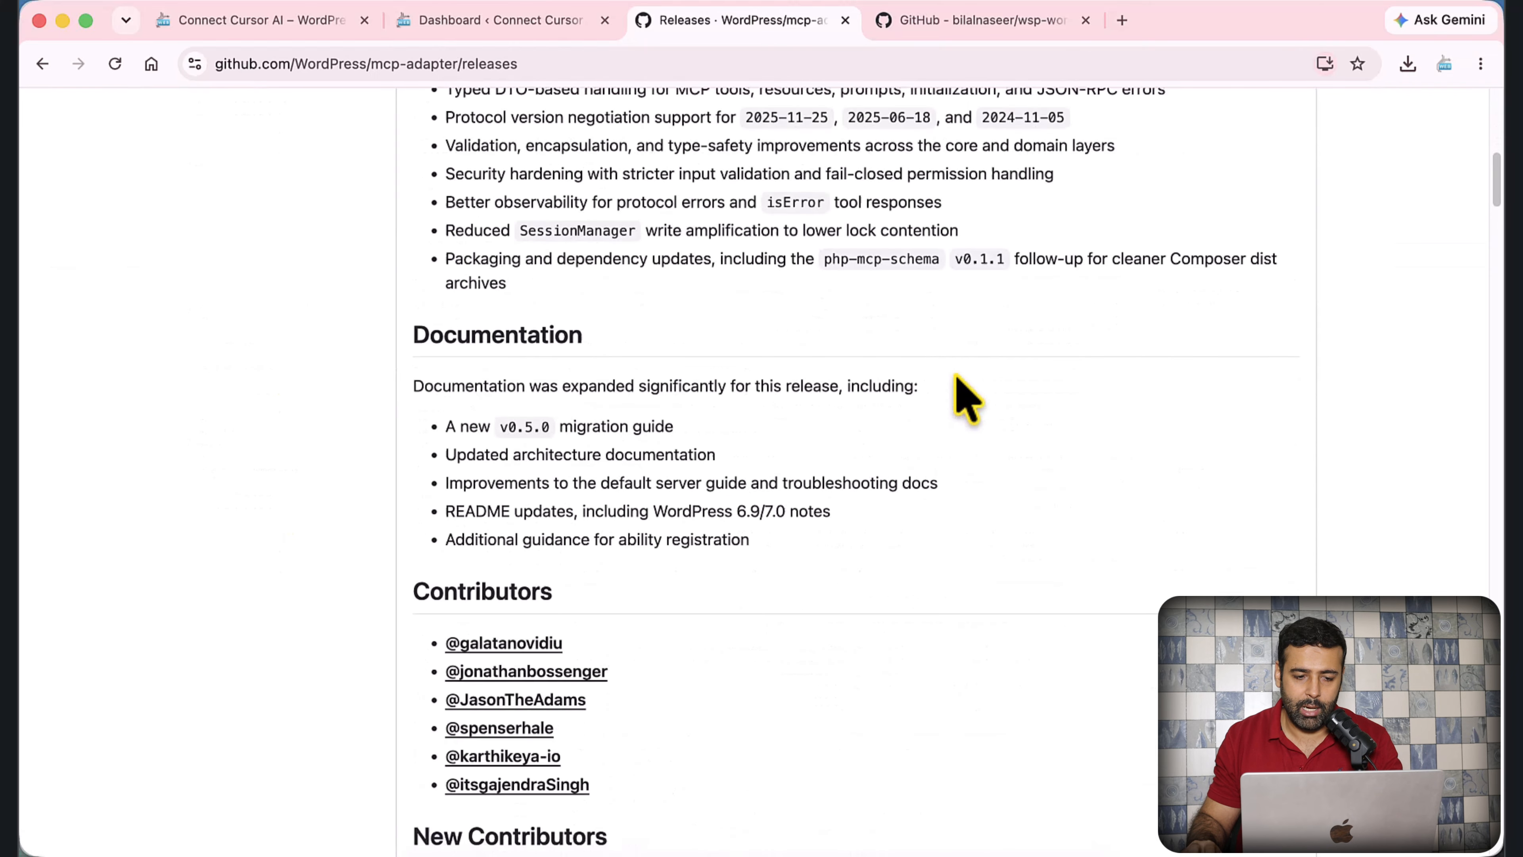
scroll(962, 401, down, 10)
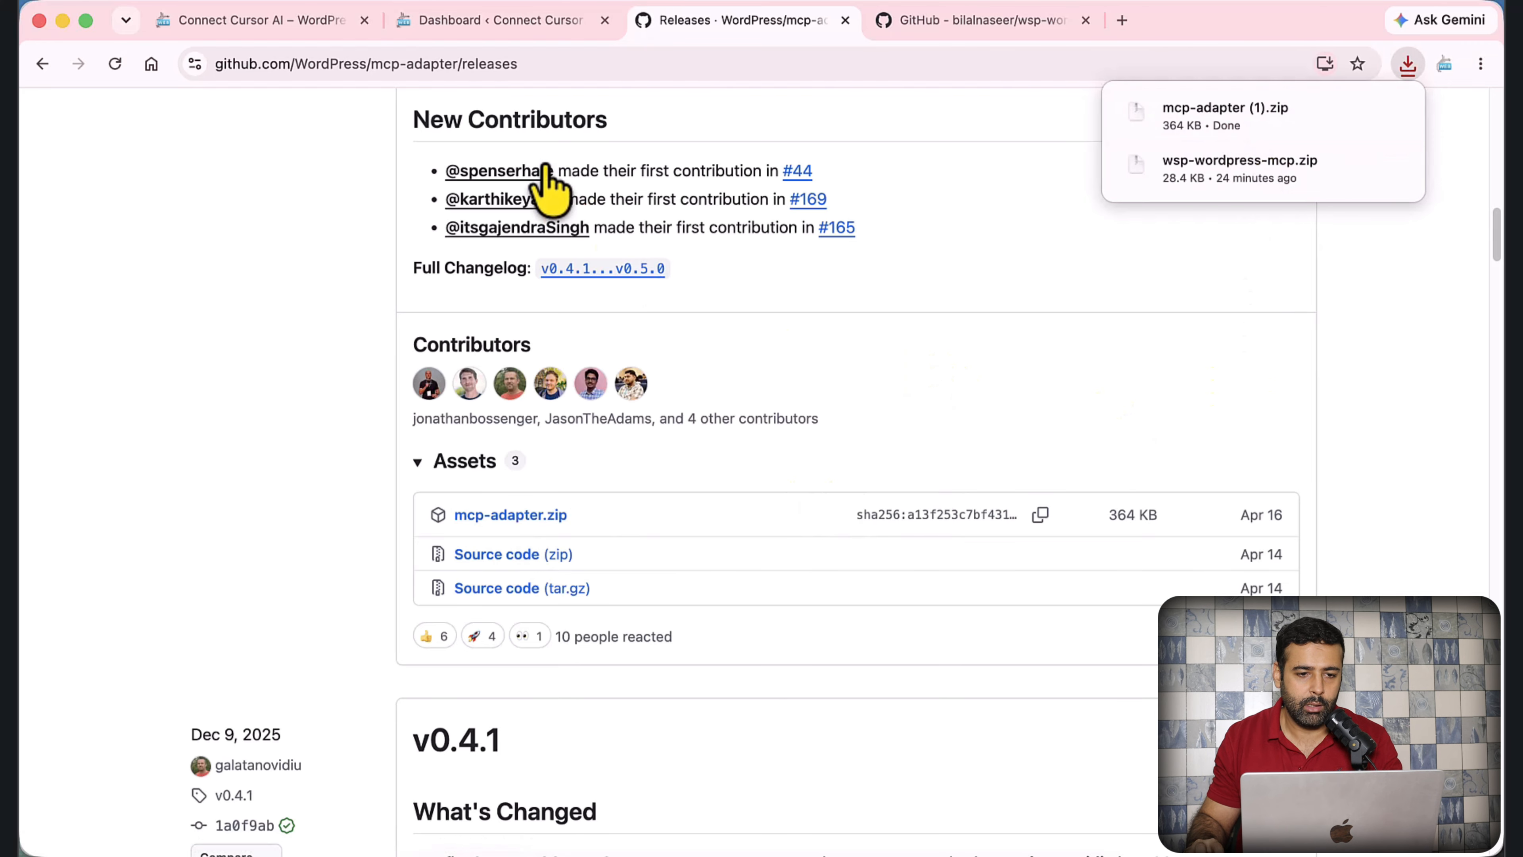
Download wsp-wordpress-mcp.zip from the latest release (v1.2.0) of the wsp-wordpress-mcp repository
click(935, 27)
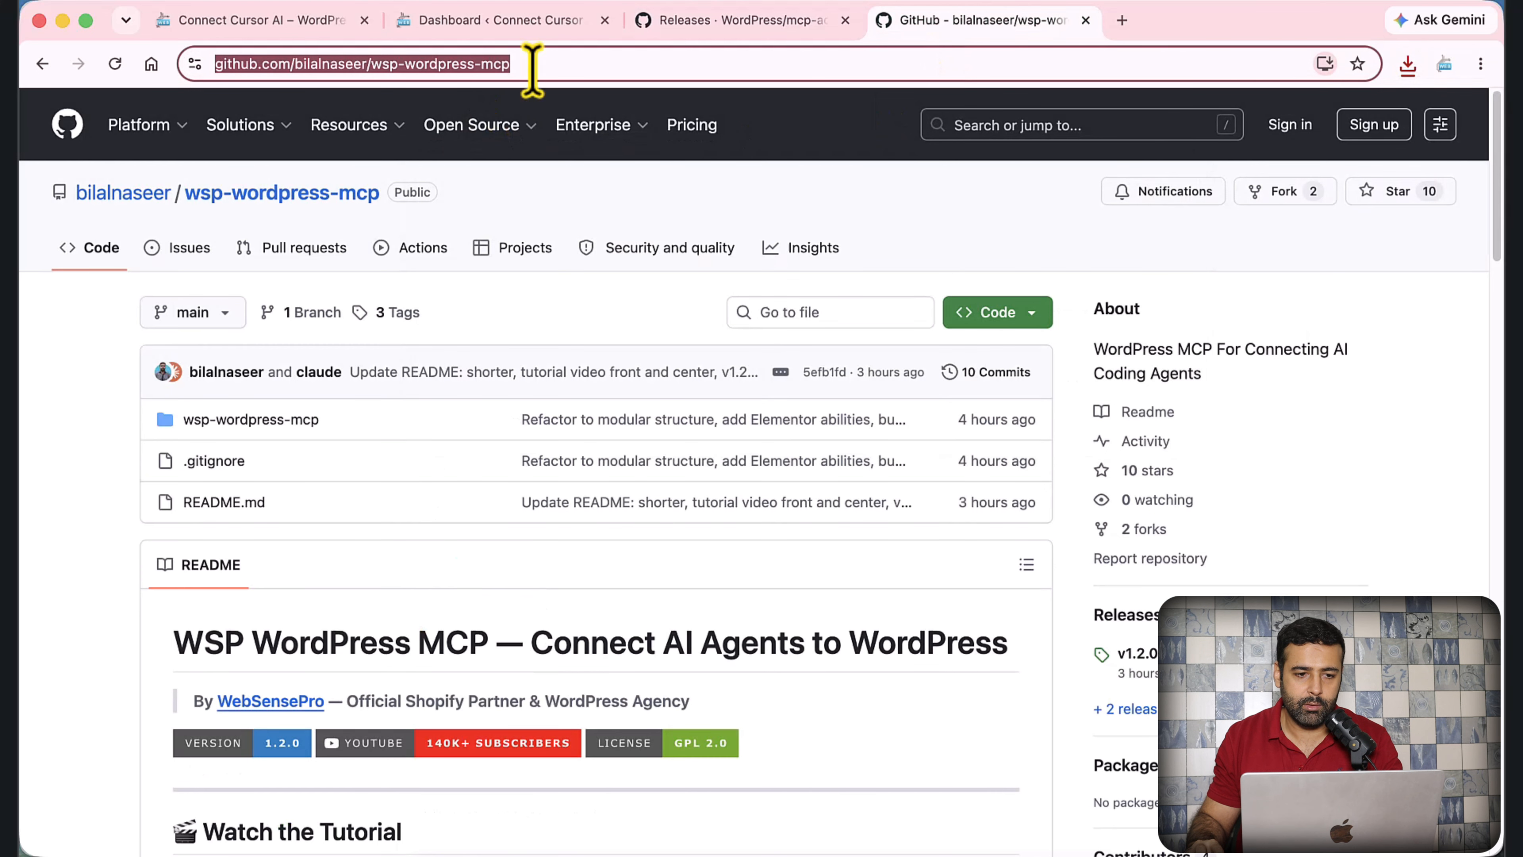
click(555, 63)
drag(647, 60, 207, 58)
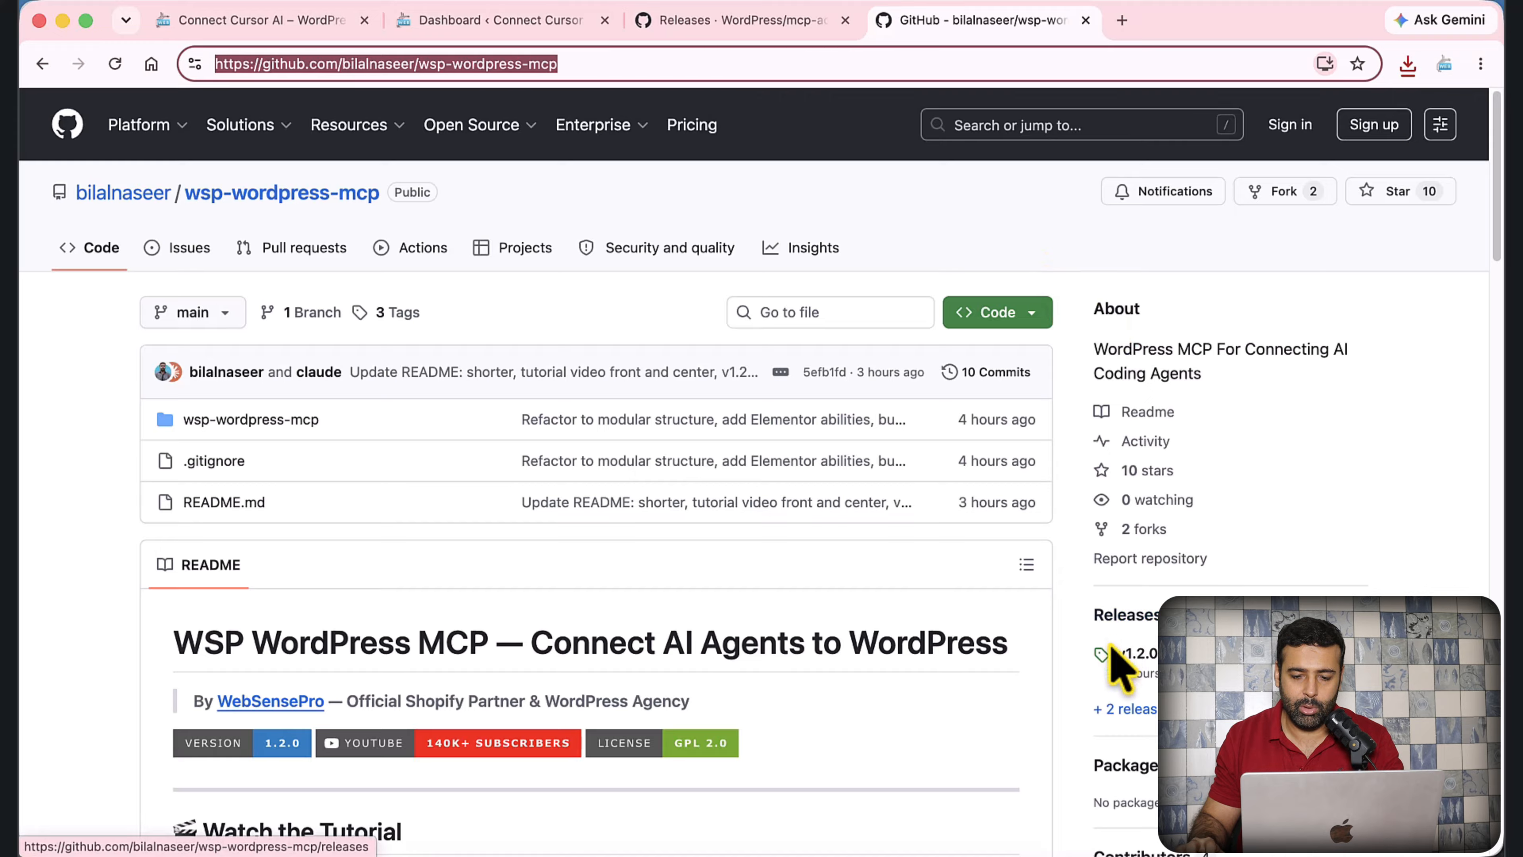
click(1133, 622)
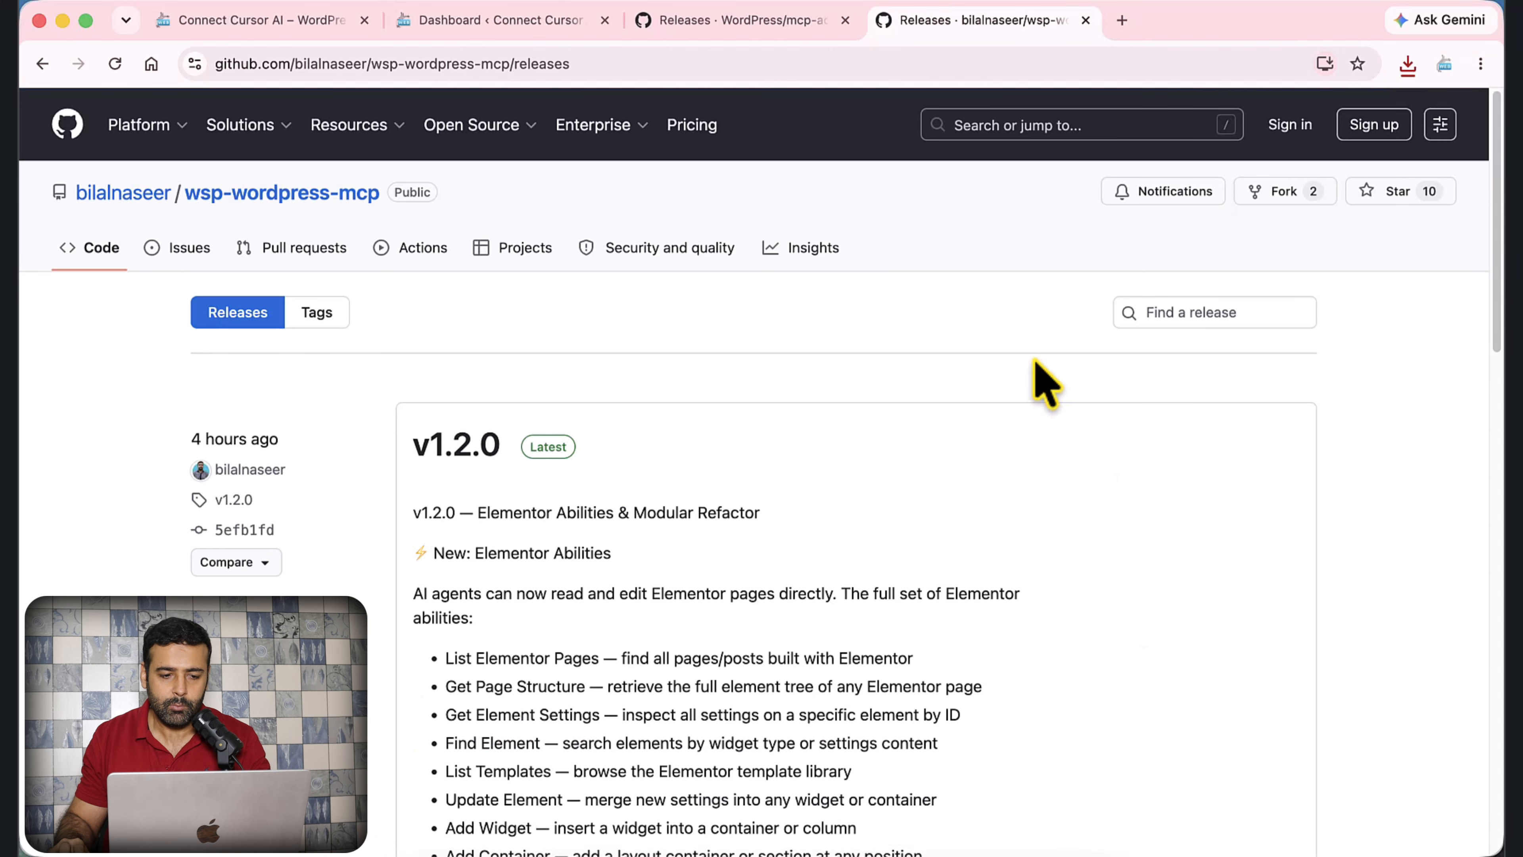
scroll(1014, 342, down, 15)
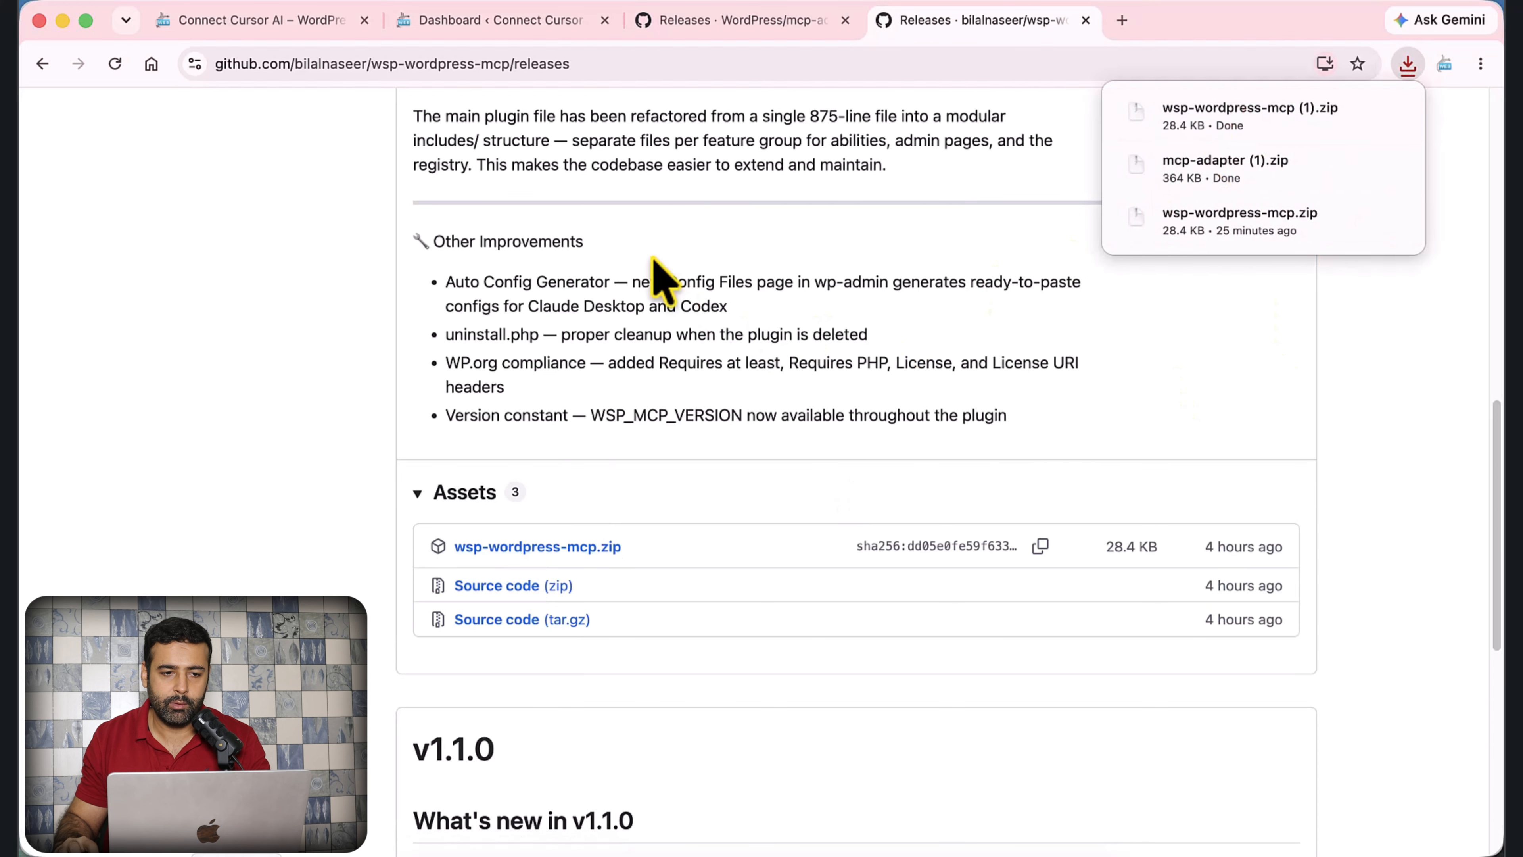
Upload wsp-wordpress-mcp (1).zip from Downloads to the WordPress site as a new plugin, install it and activate it
click(550, 24)
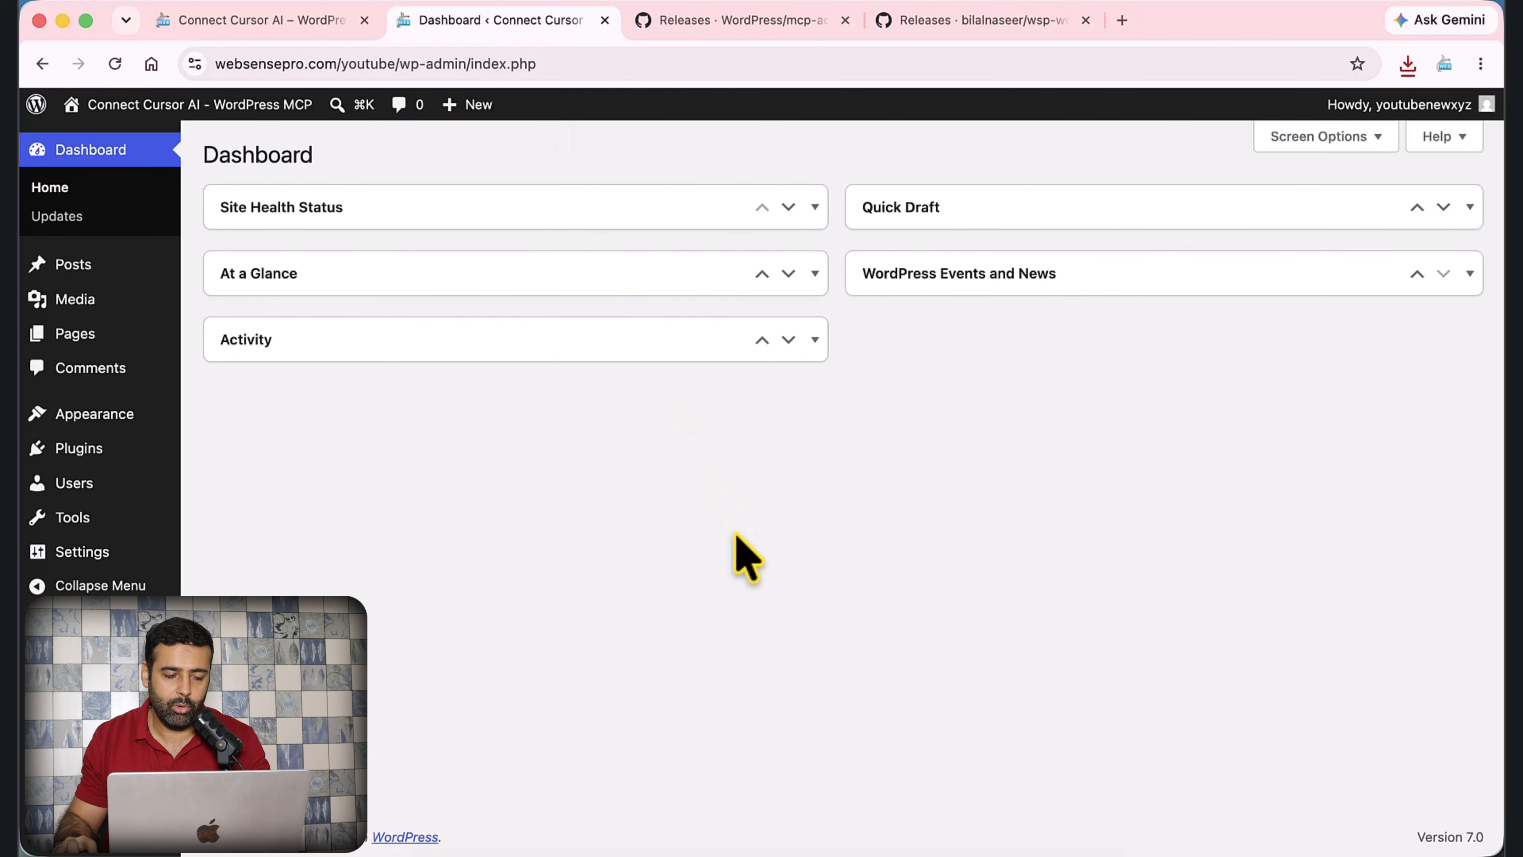
mouse_move(134, 451)
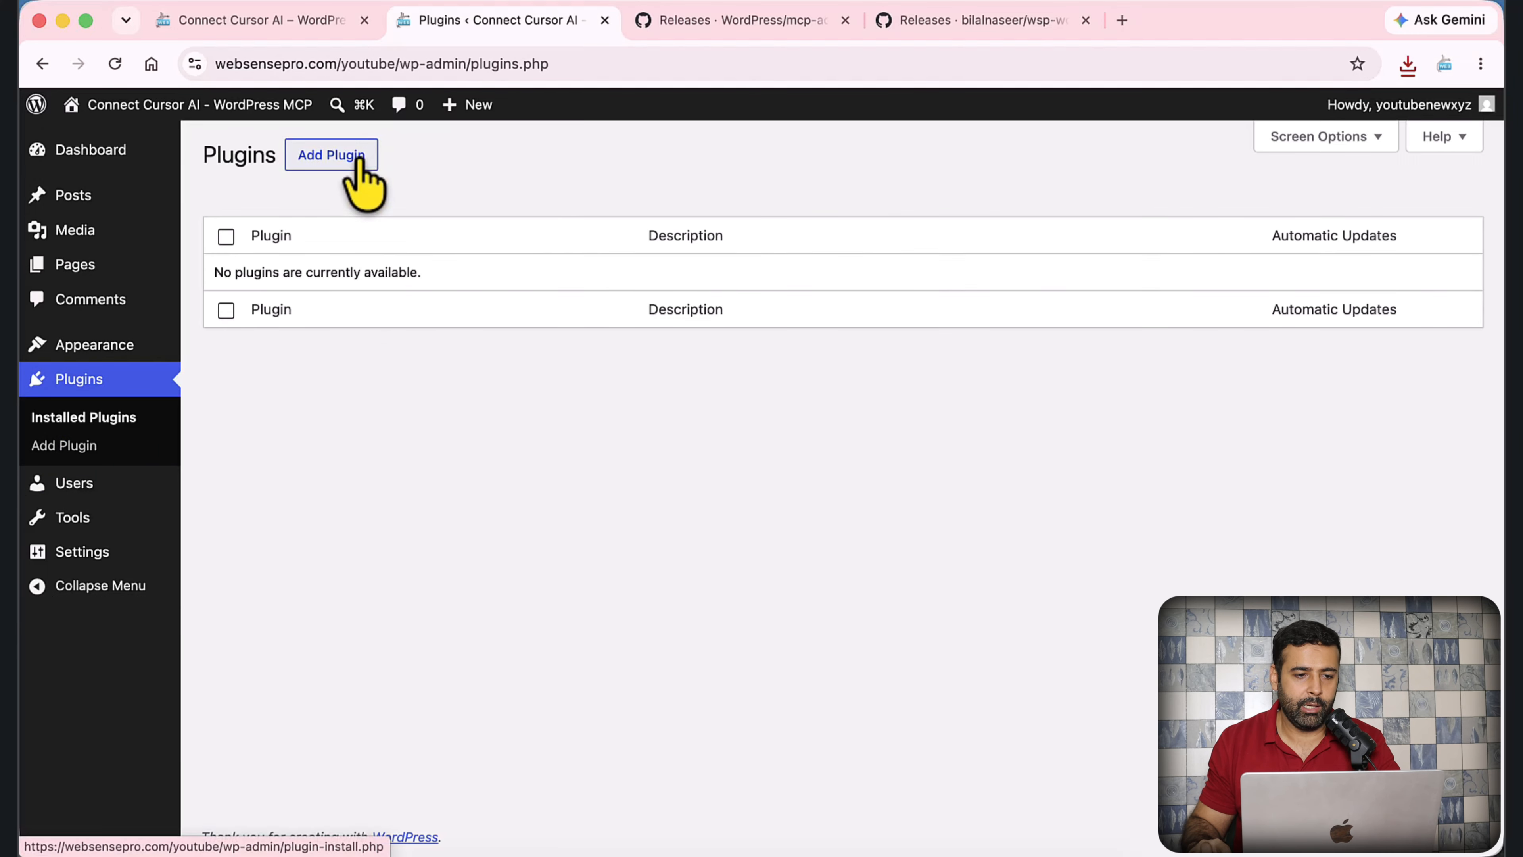
click(360, 159)
click(399, 157)
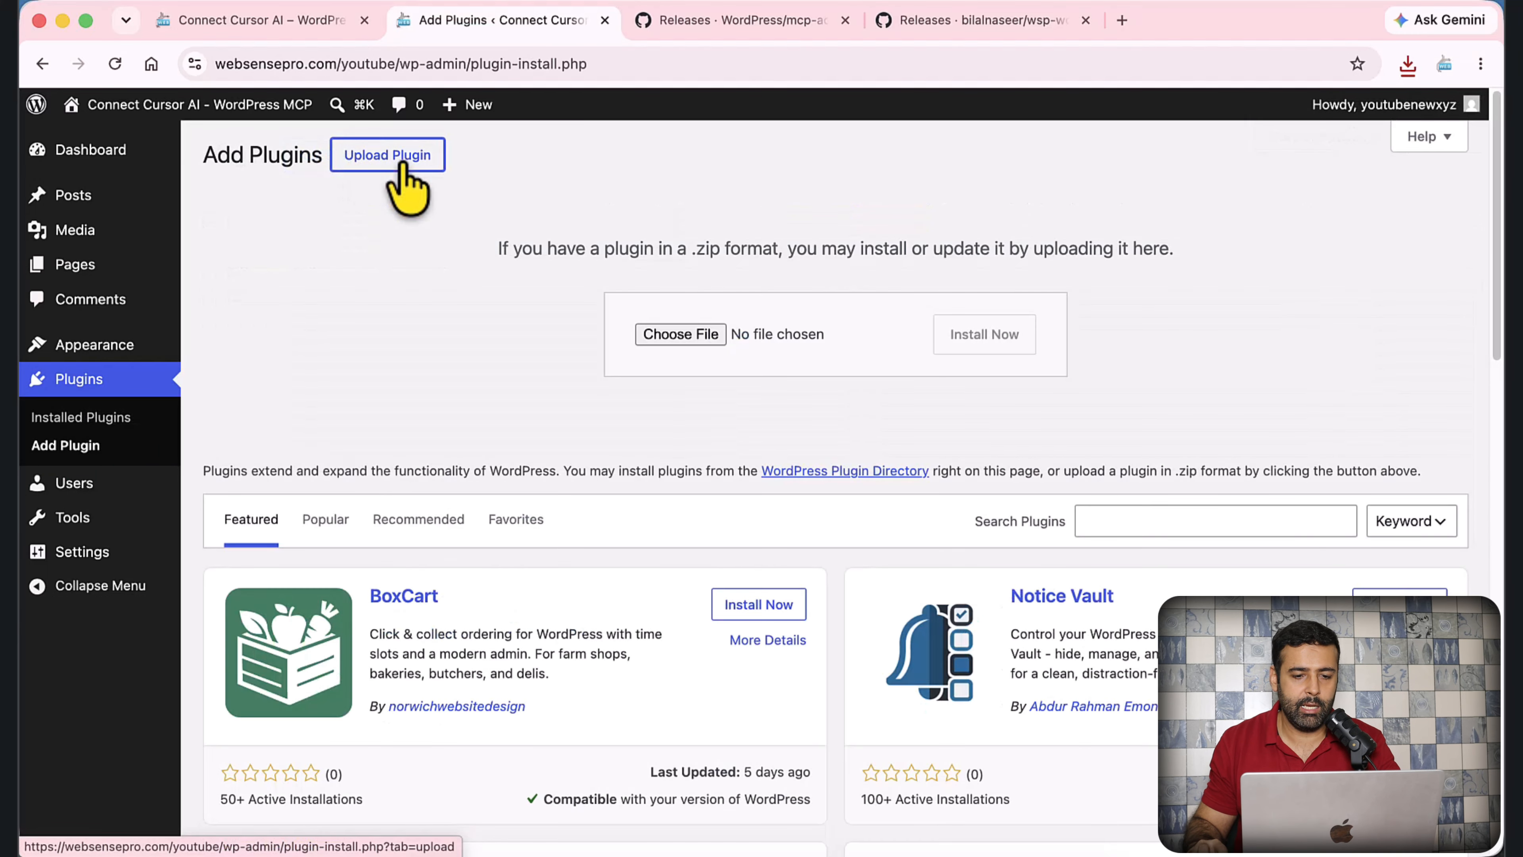
click(678, 341)
click(696, 313)
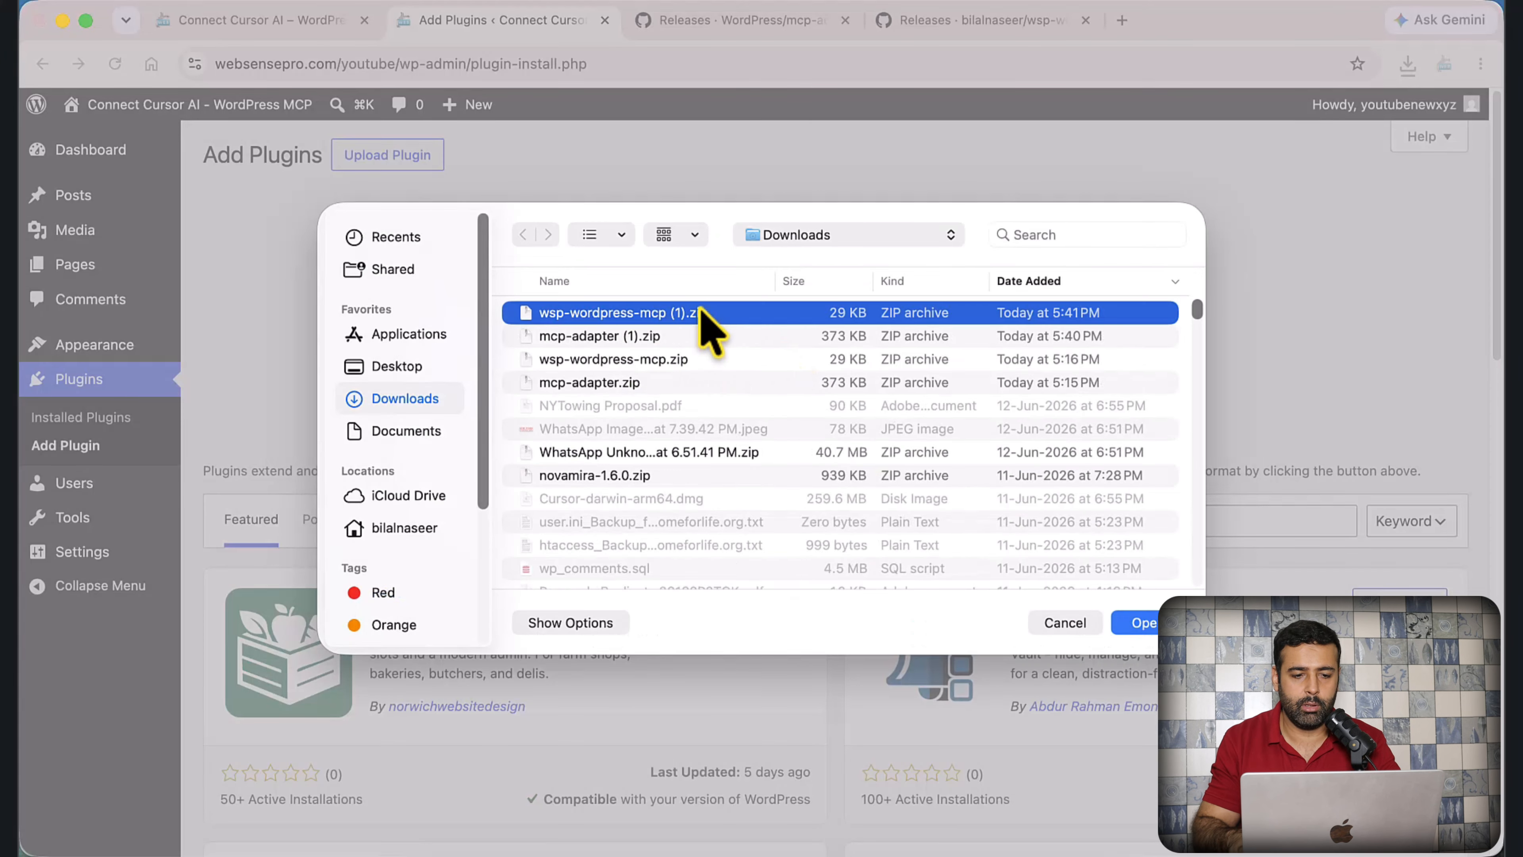
double_click(698, 312)
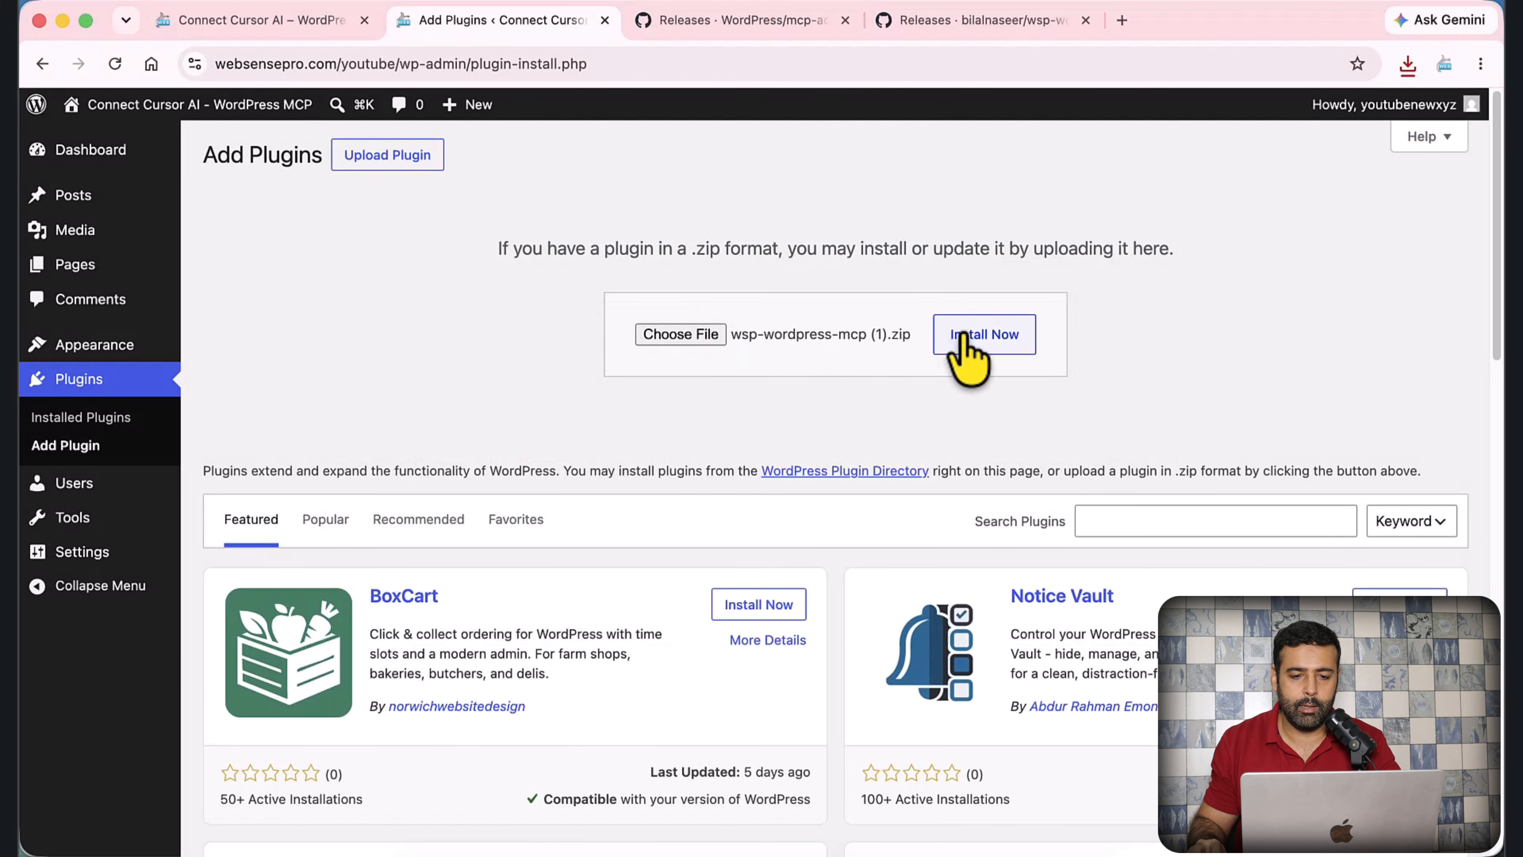
click(977, 336)
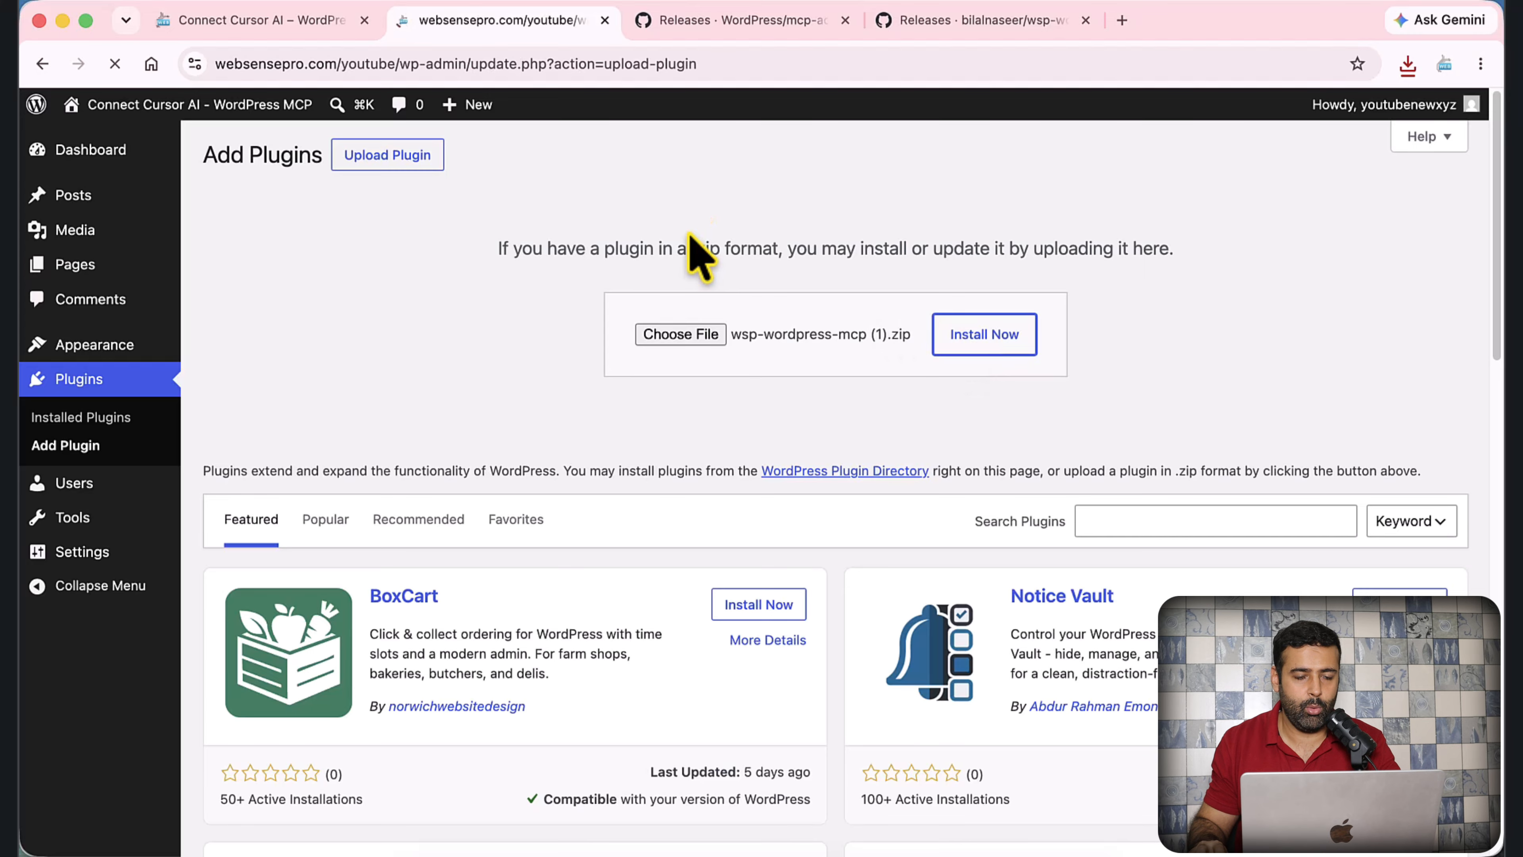
click(290, 306)
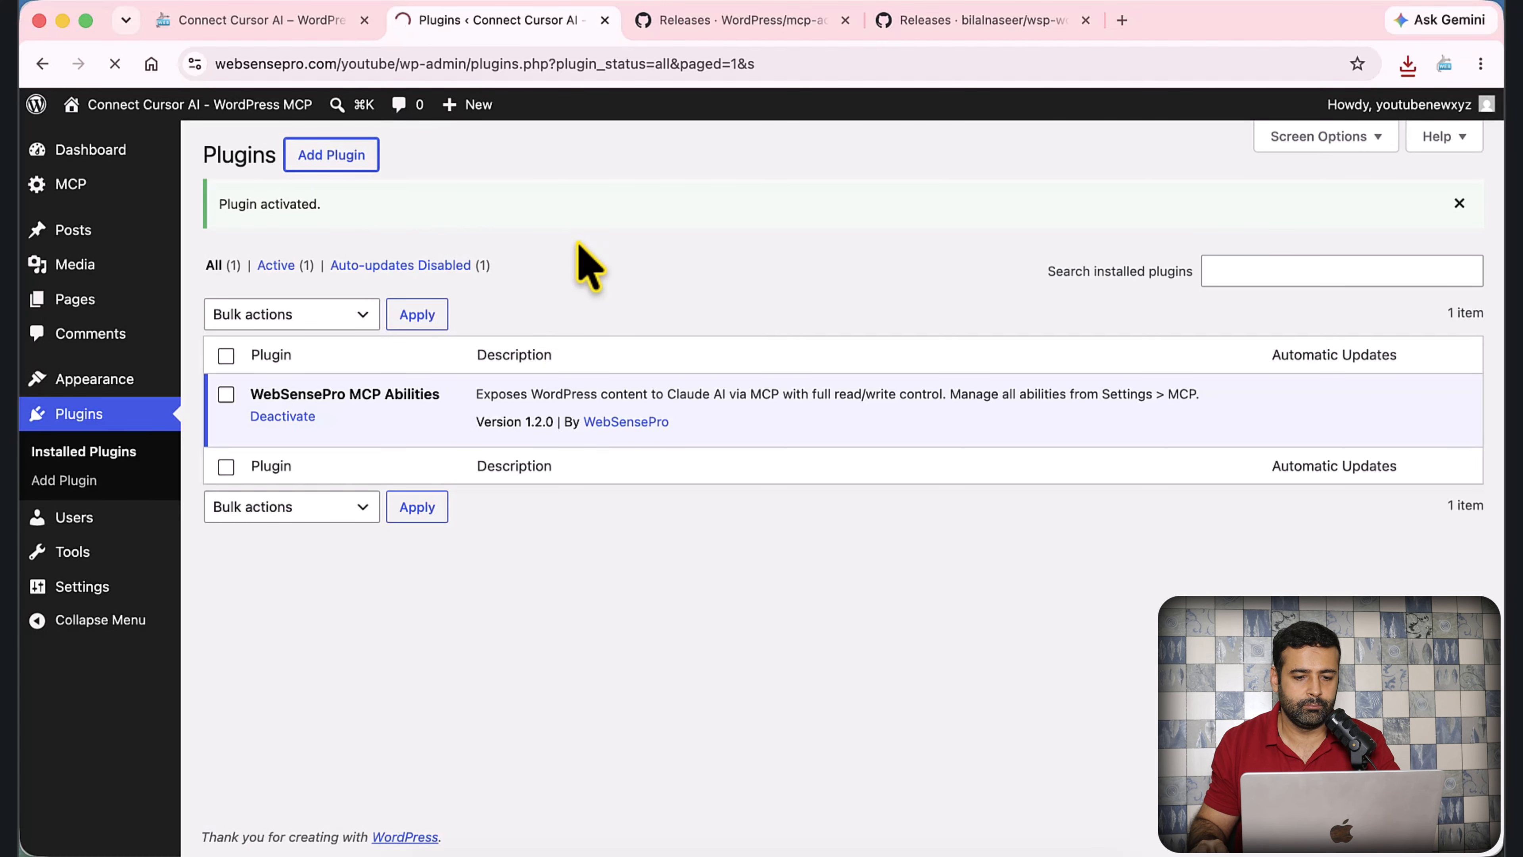
Install and activate a second plugin by uploading mcp-adapter (1).zip from Downloads
click(393, 154)
click(678, 334)
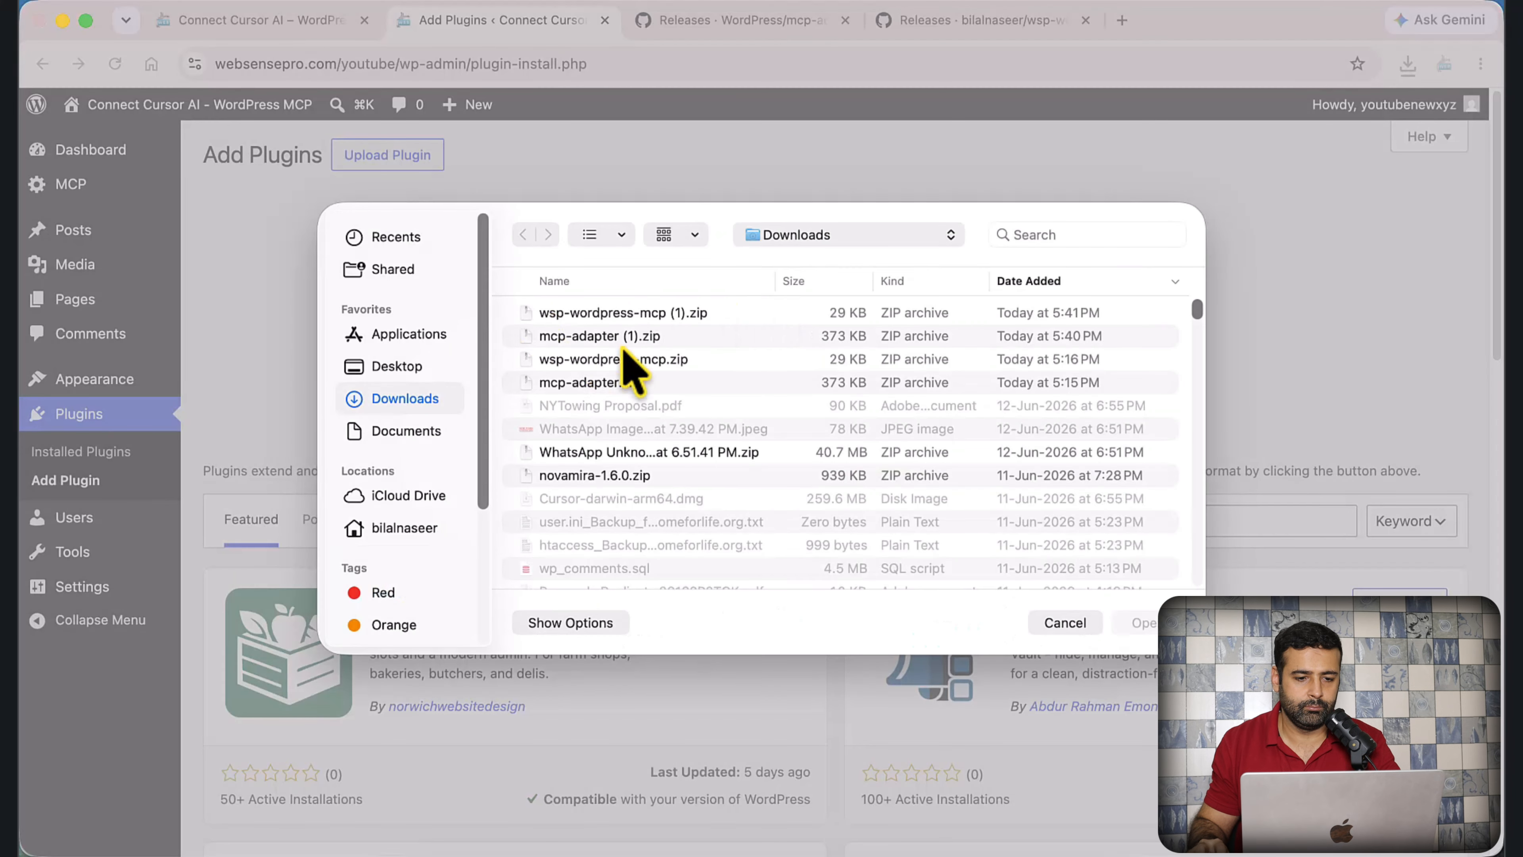
double_click(636, 336)
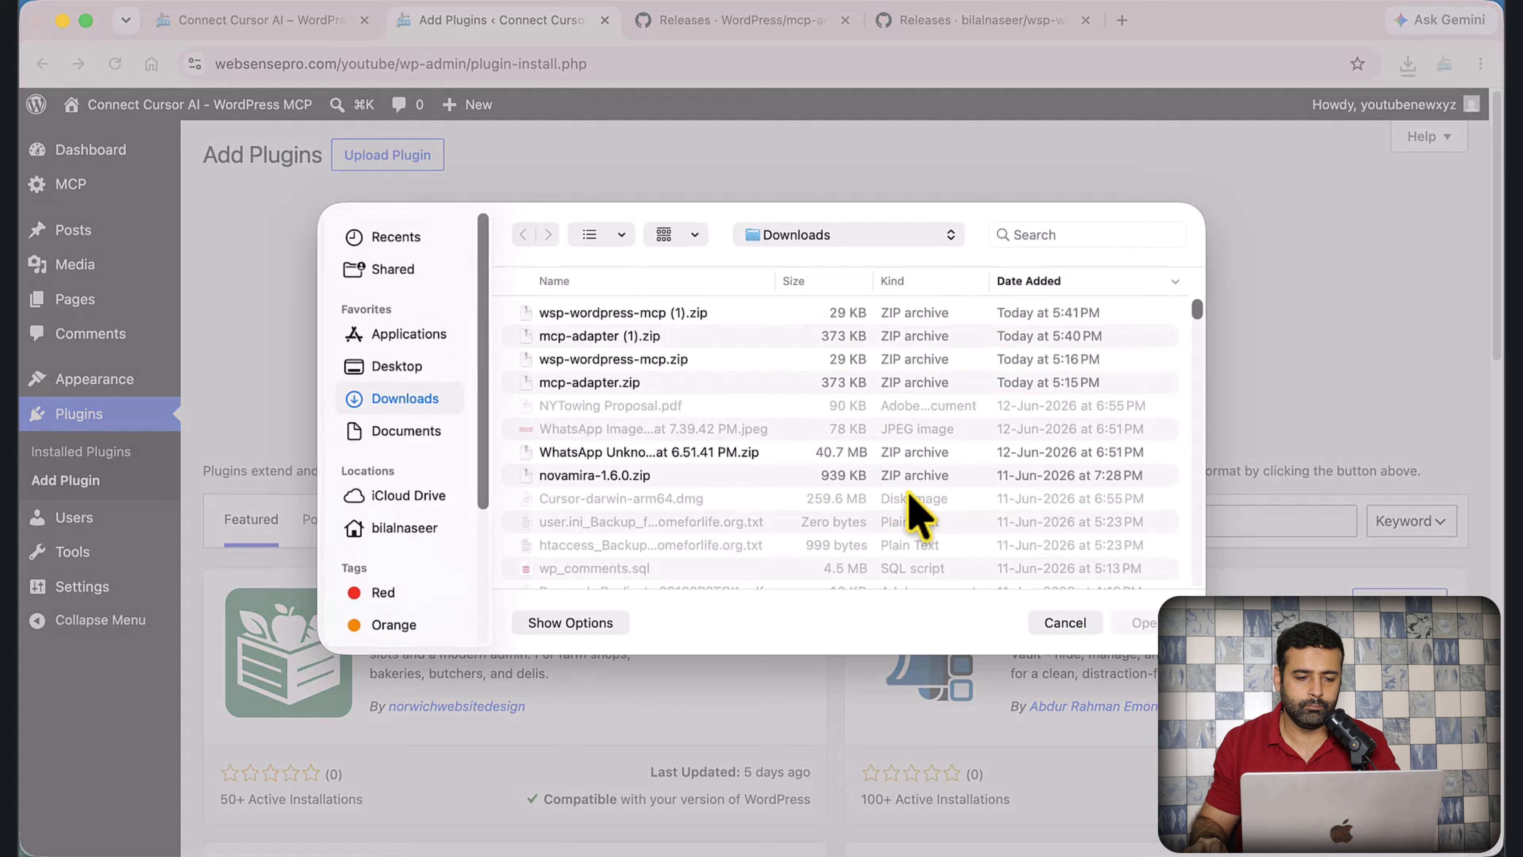
click(1057, 619)
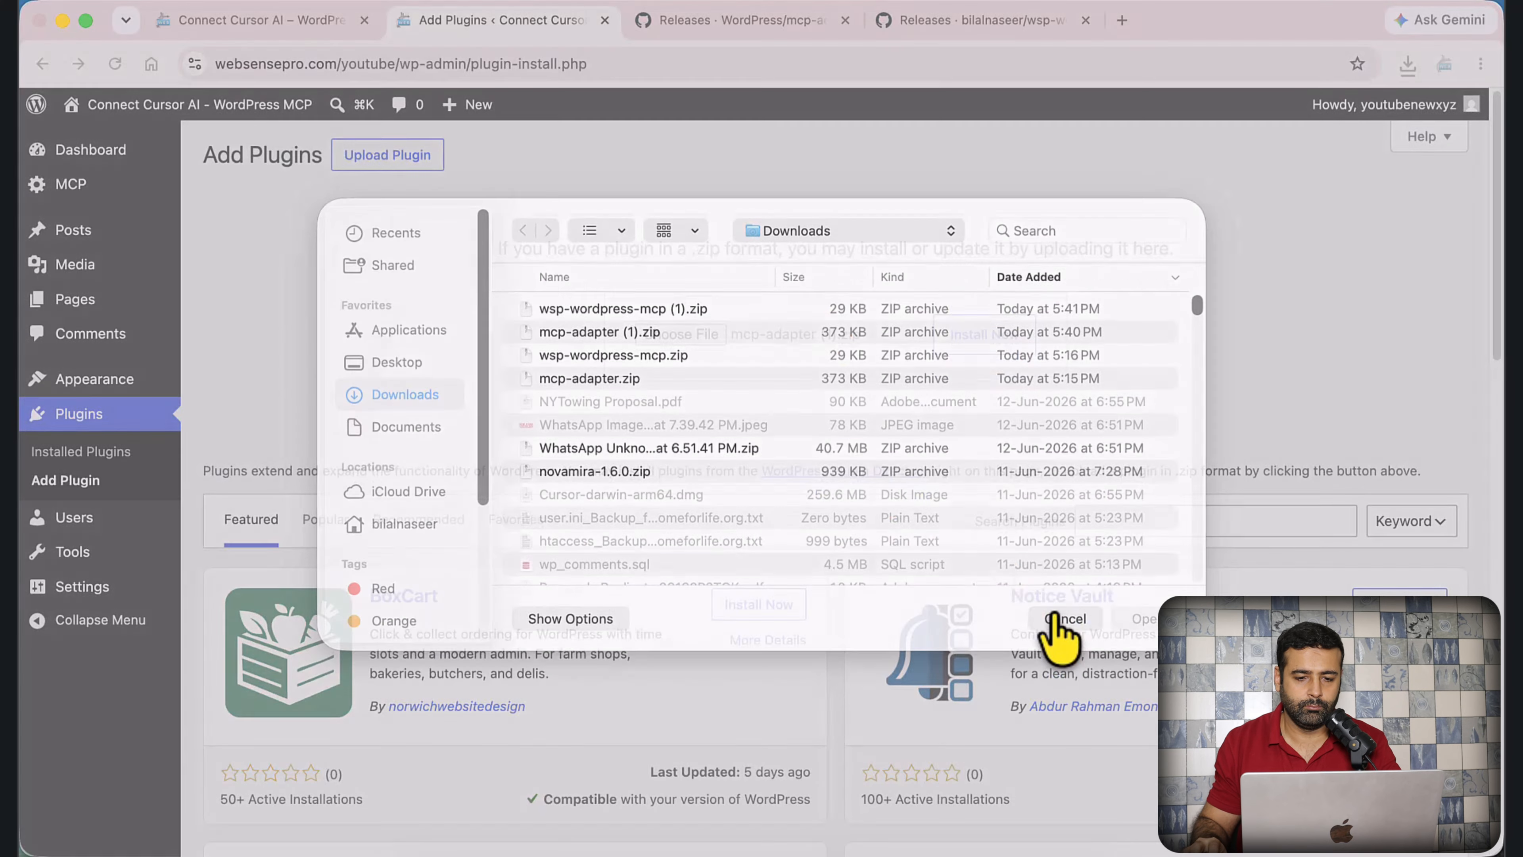
click(717, 335)
click(630, 336)
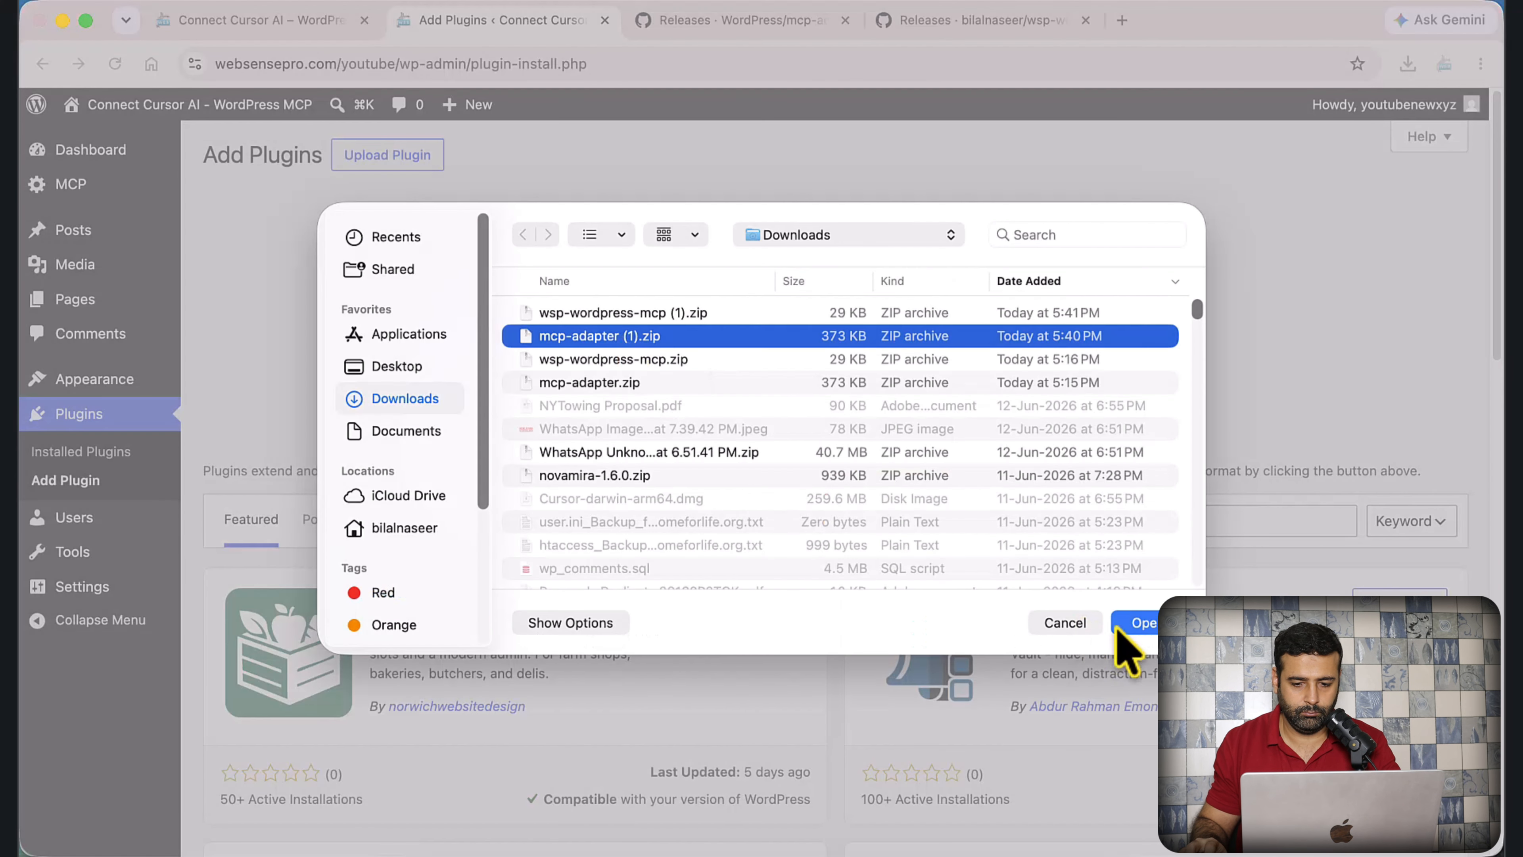
click(1120, 624)
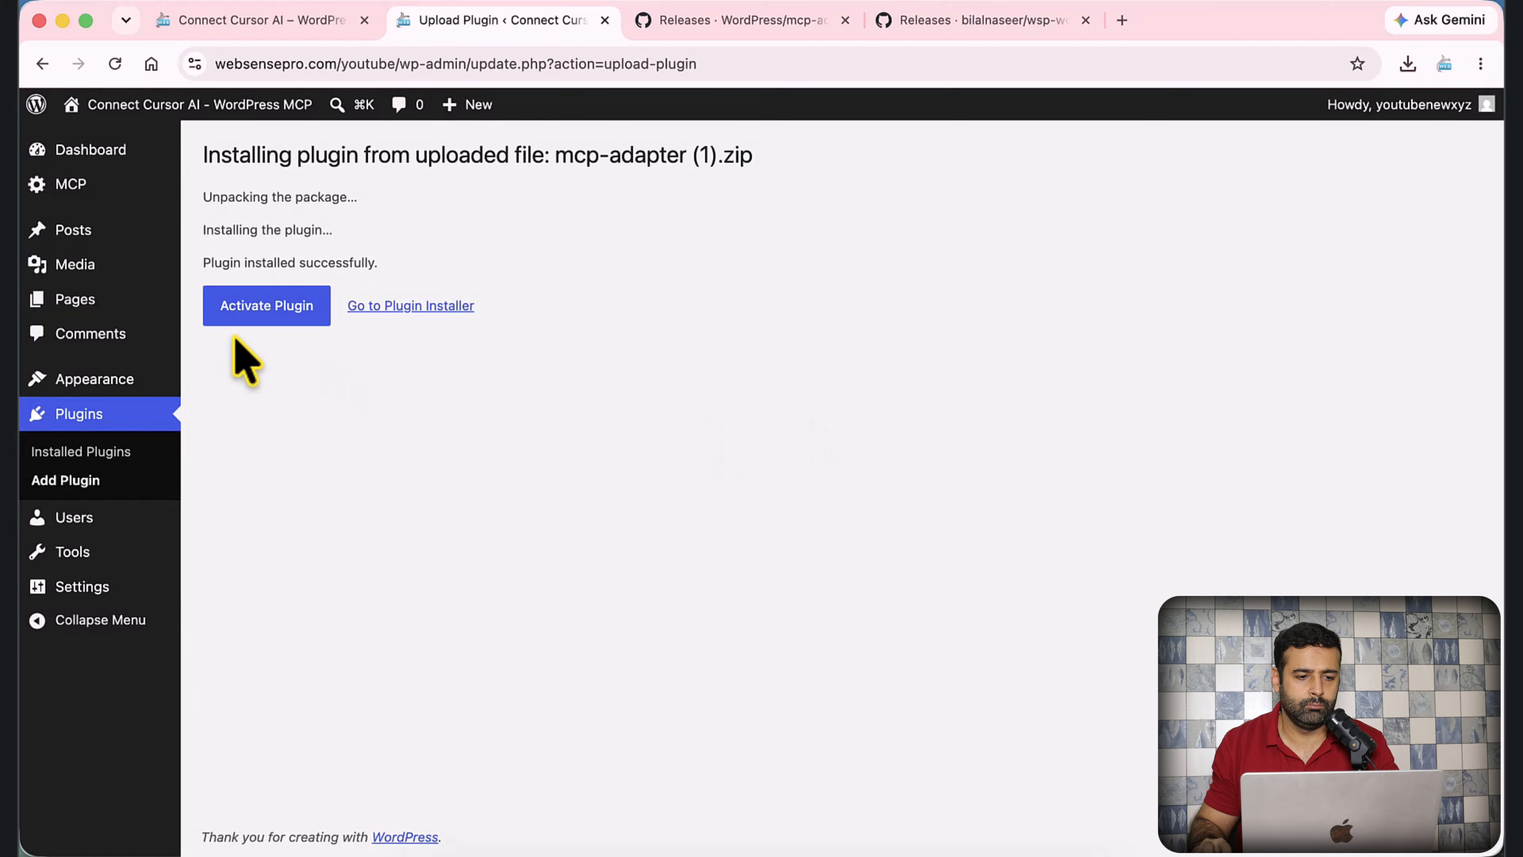
click(236, 317)
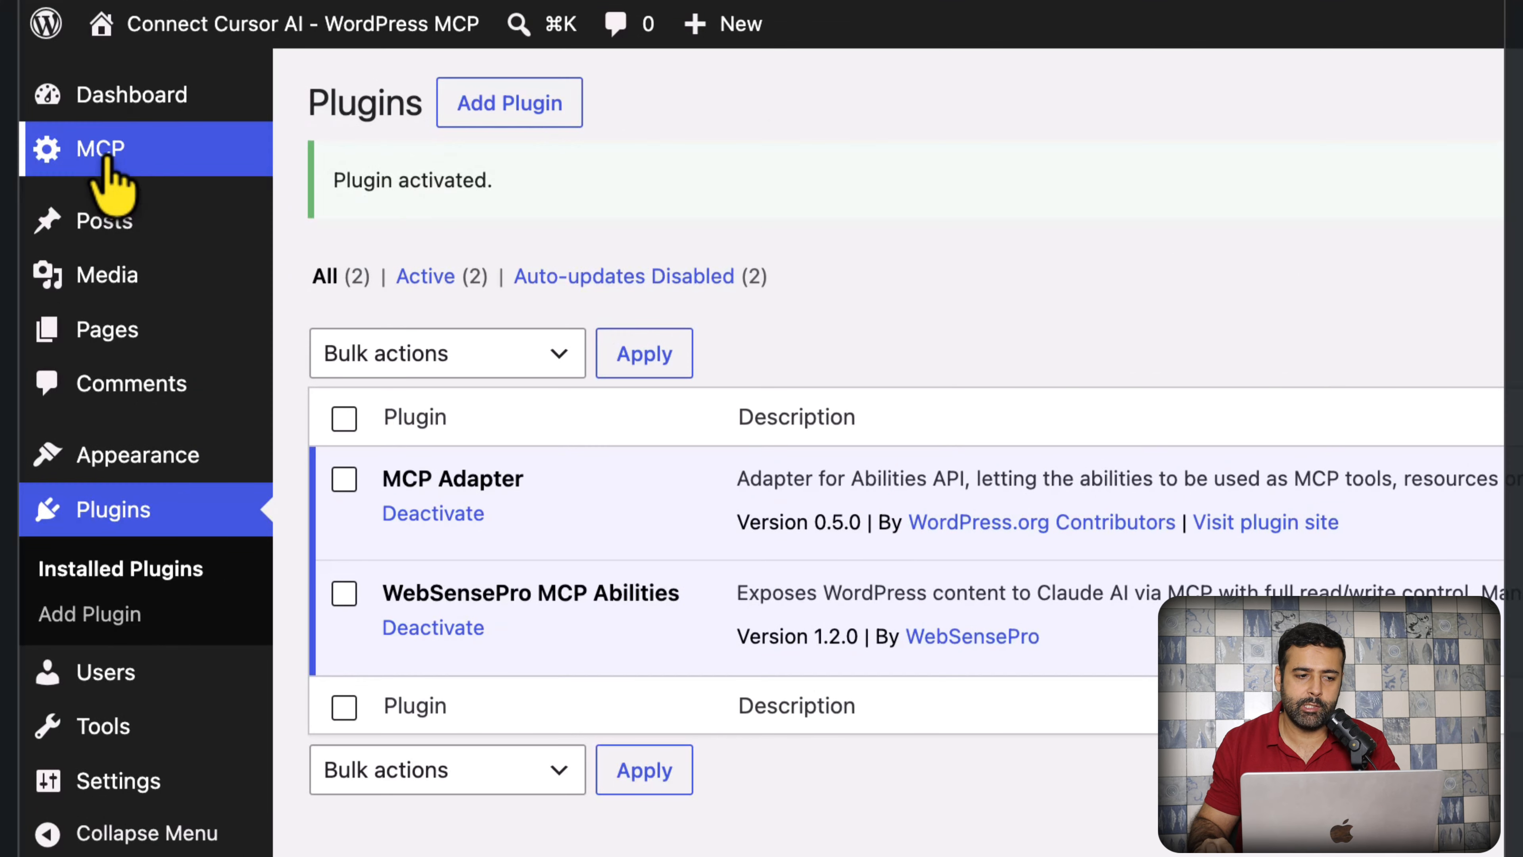
View the WSP MCP Abilities settings page and switch to the Cursor app
mouse_move(127, 167)
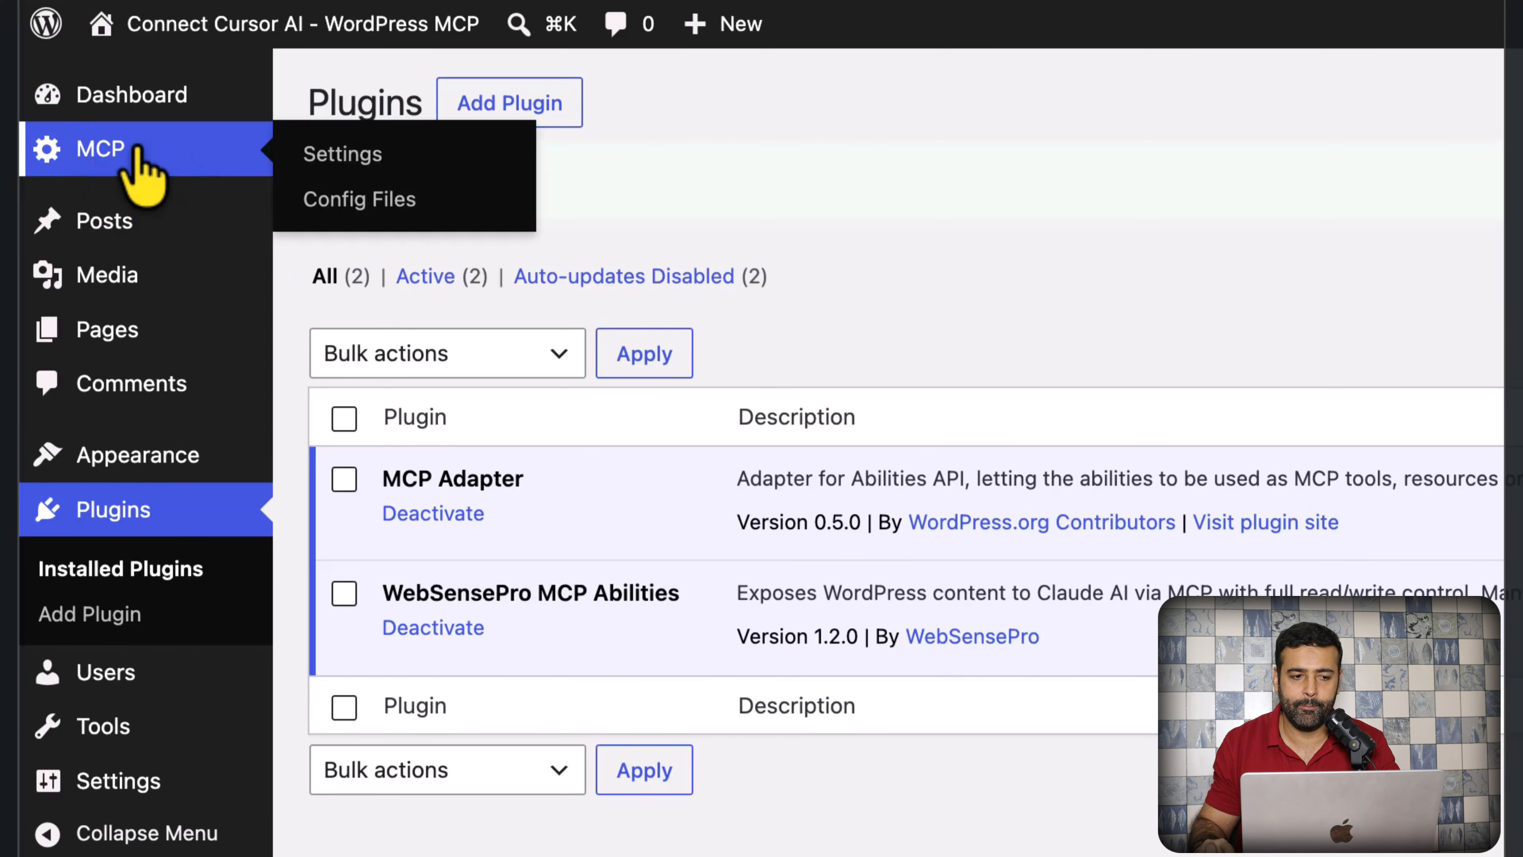
click(344, 154)
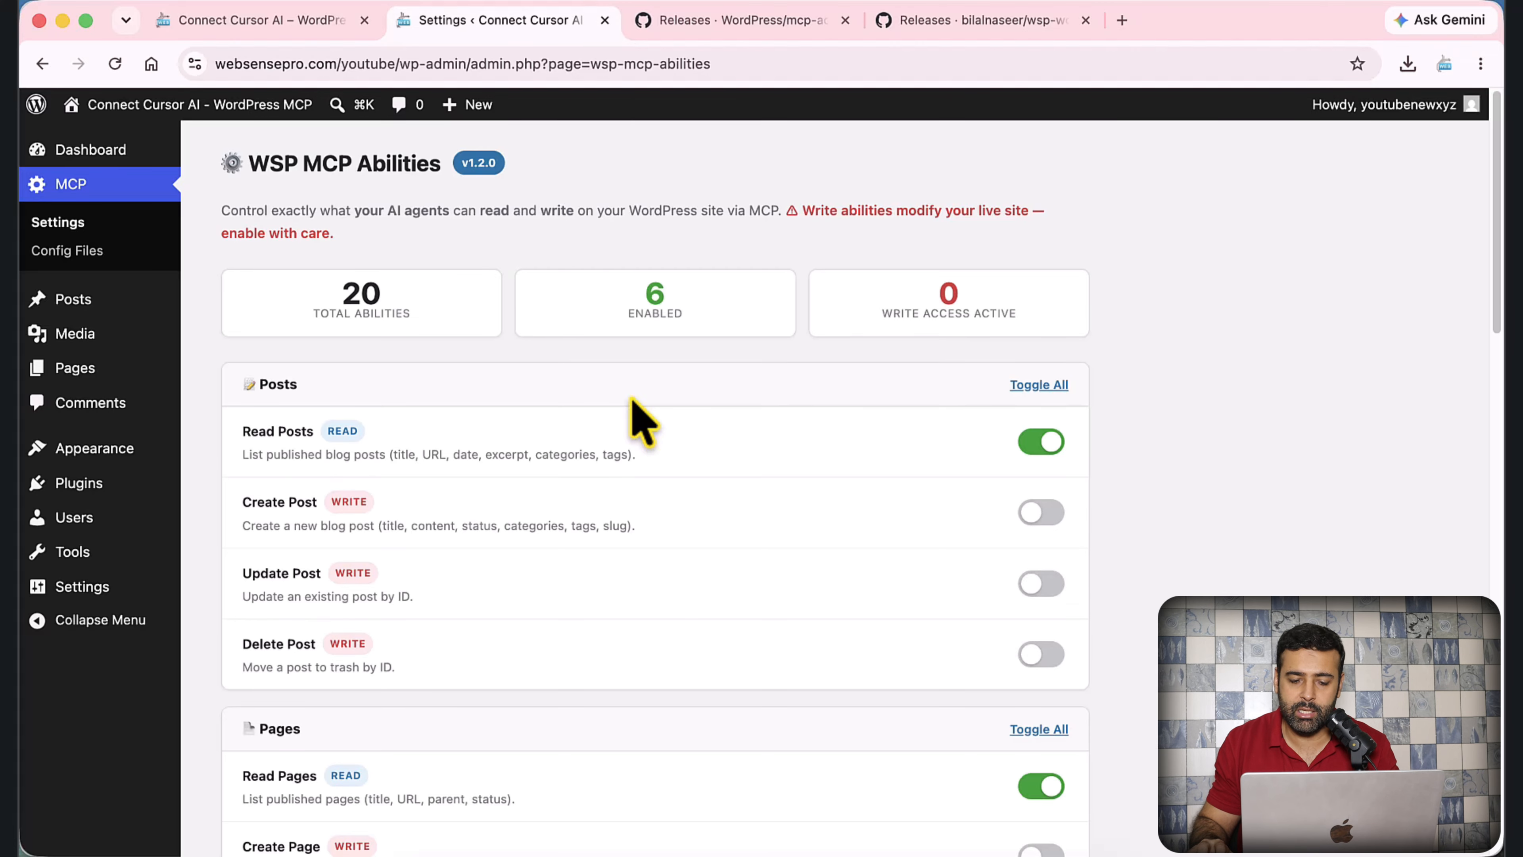
click(947, 853)
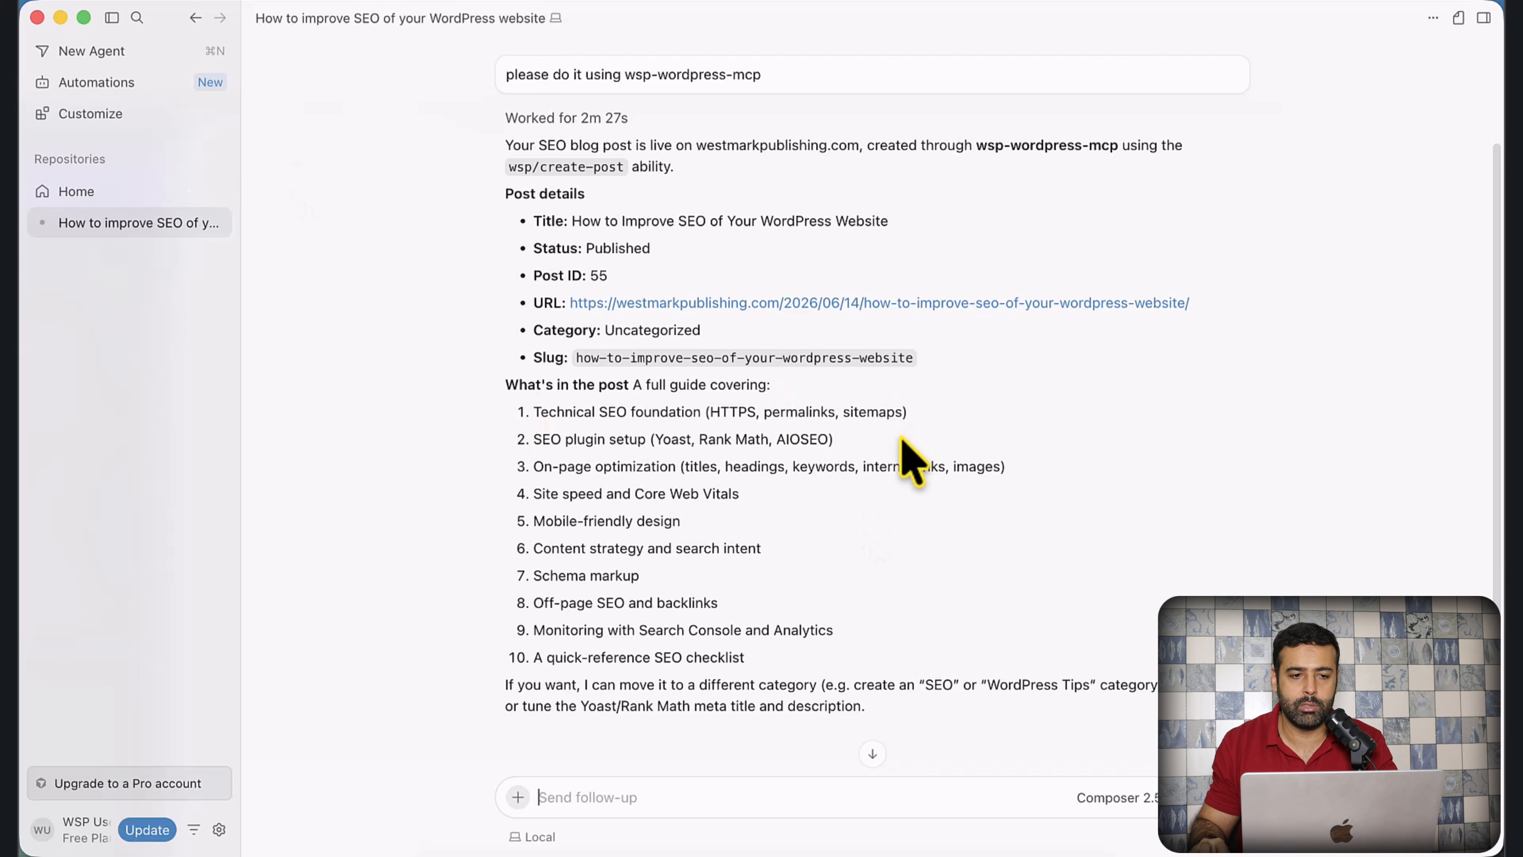
Switch to the browser and enable all Posts and Pages abilities on the WSP MCP Abilities page
key(super+Tab)
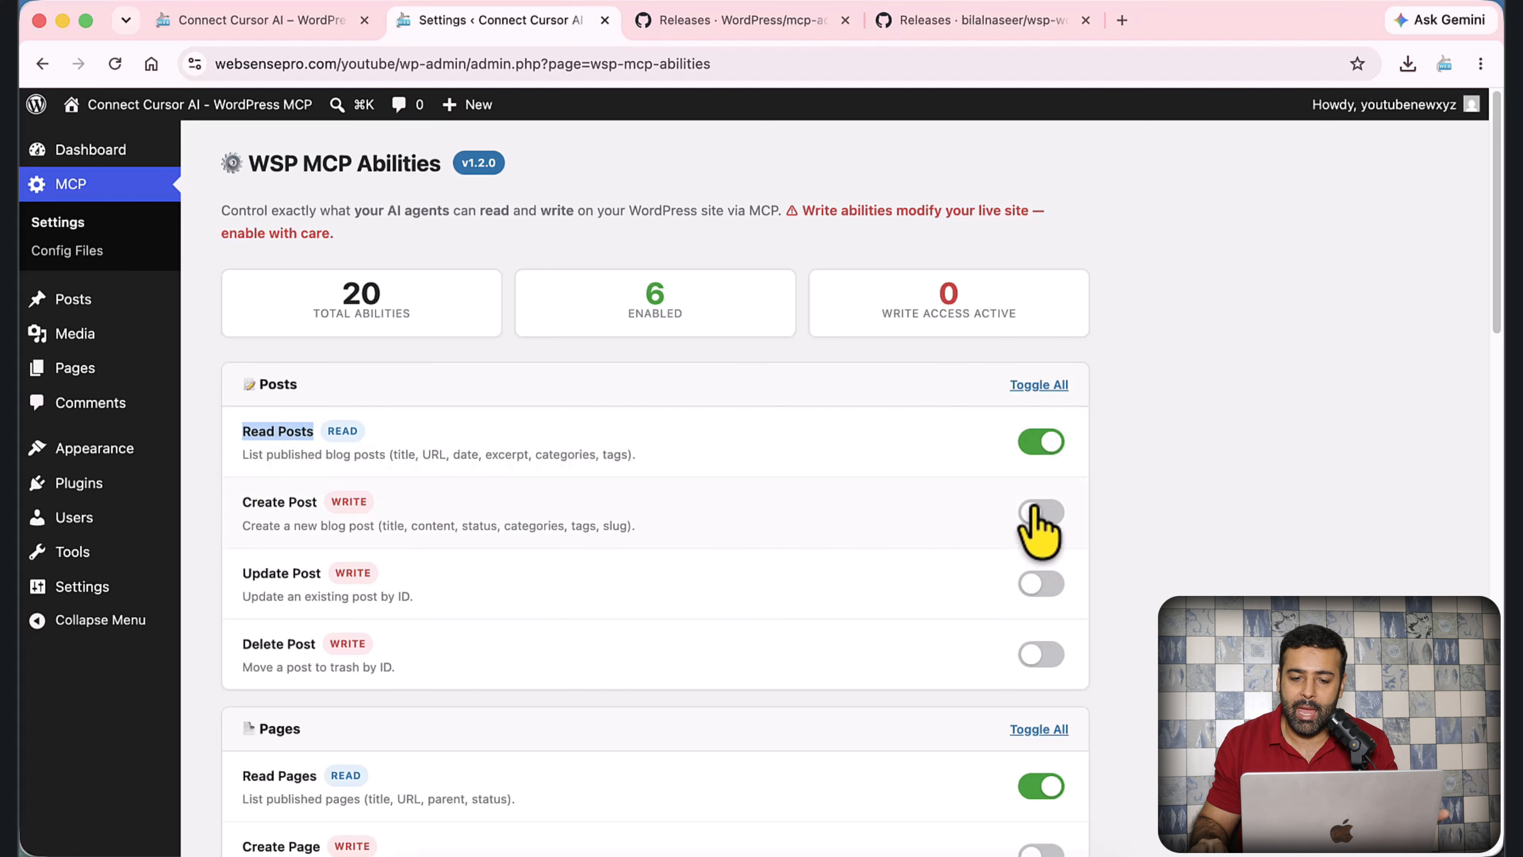
click(1039, 385)
click(1038, 384)
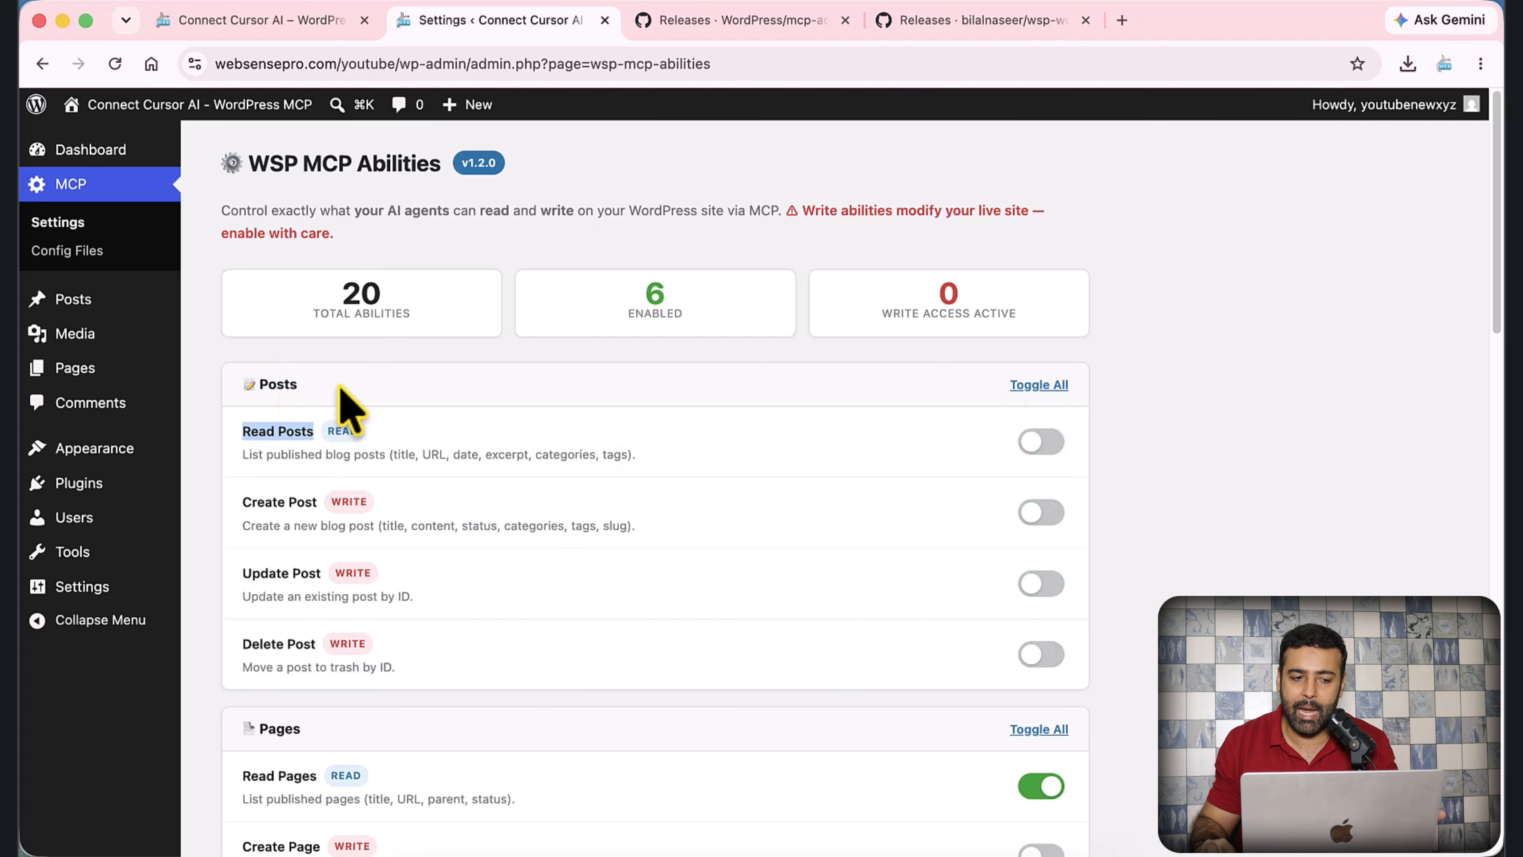
click(1039, 385)
scroll(960, 480, down, 3)
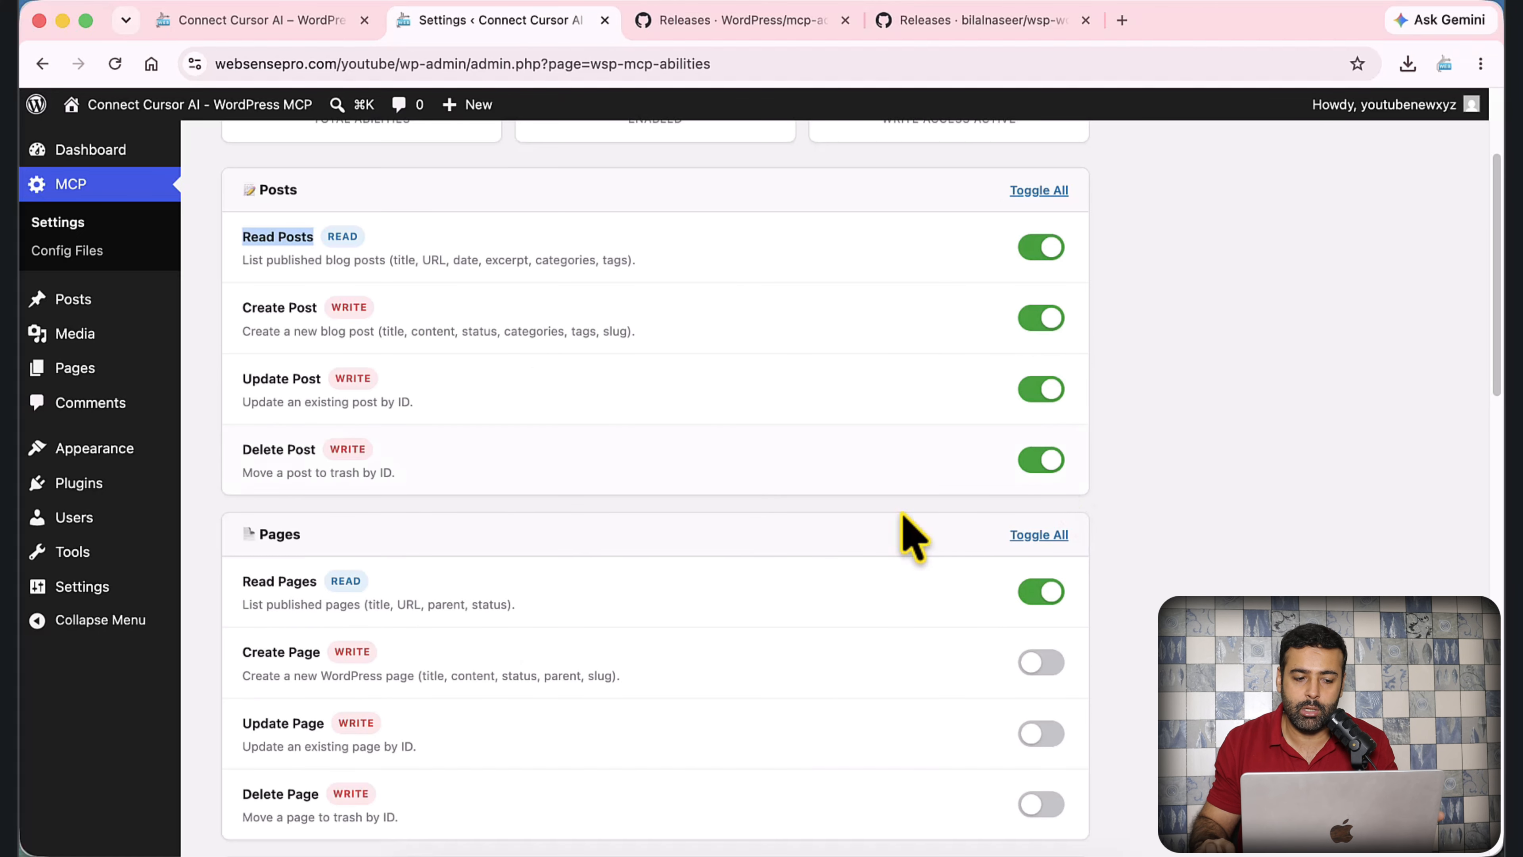
click(1039, 534)
Enable all Taxonomy and Comments abilities
scroll(1123, 466, down, 6)
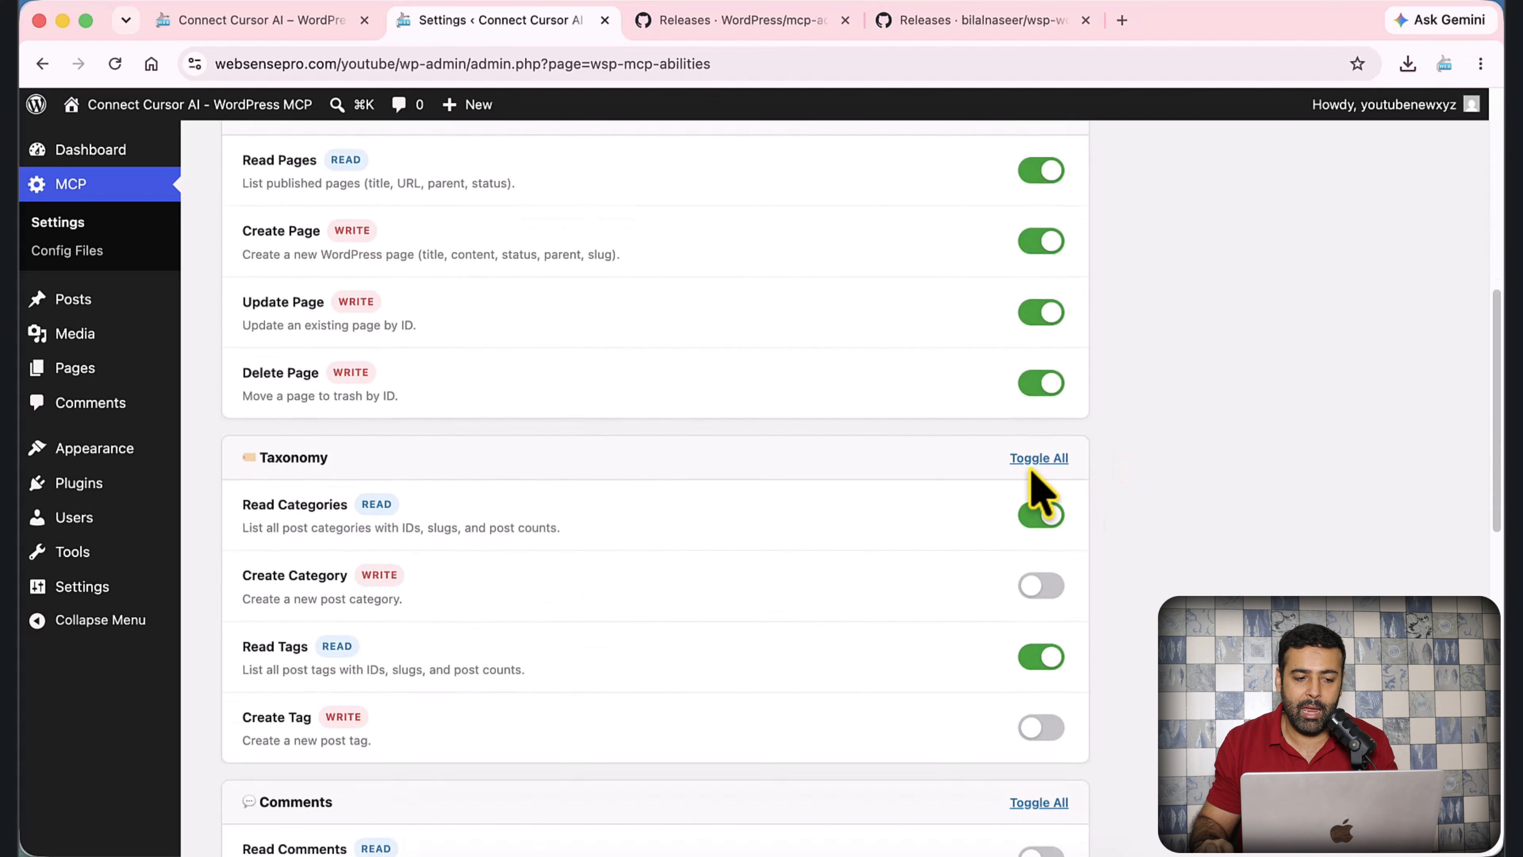
click(1039, 458)
scroll(1046, 443, down, 3)
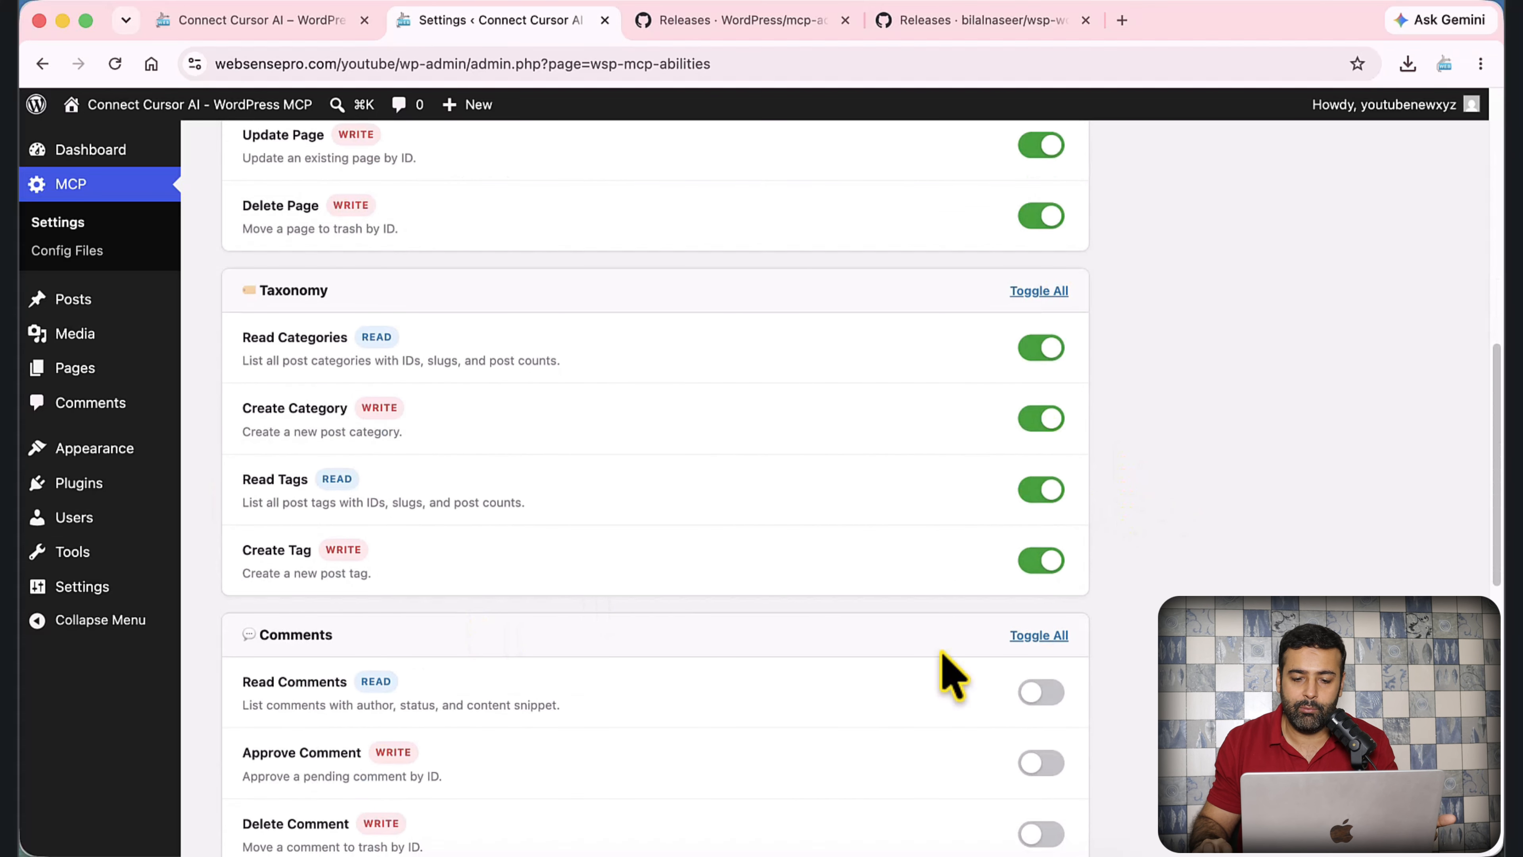
click(1059, 637)
Enable all Media, Users and Site abilities, and save the MCP ability settings
scroll(1019, 540, down, 3)
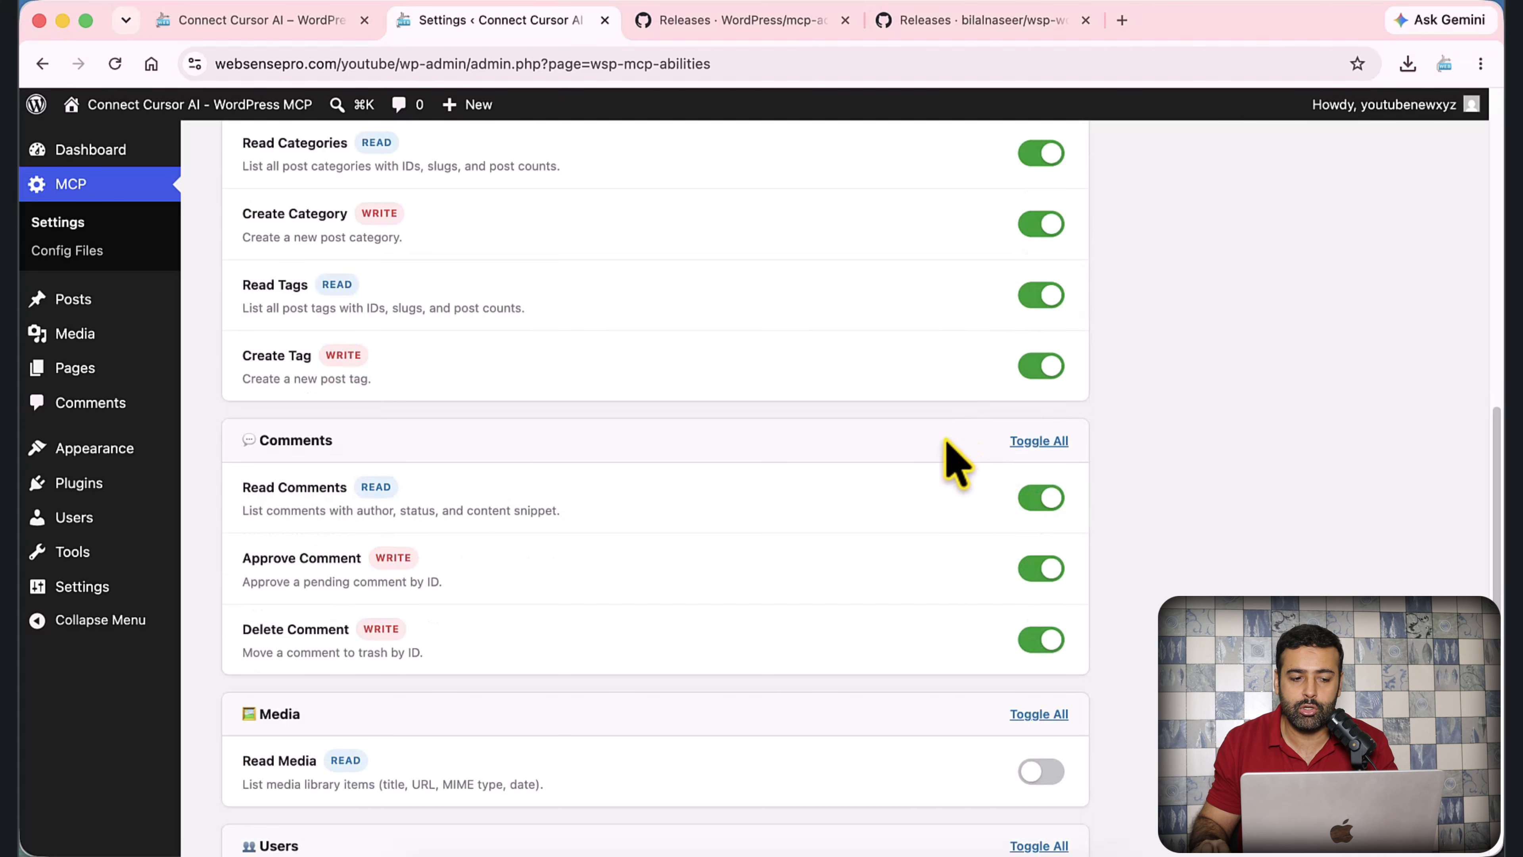
scroll(959, 435, down, 3)
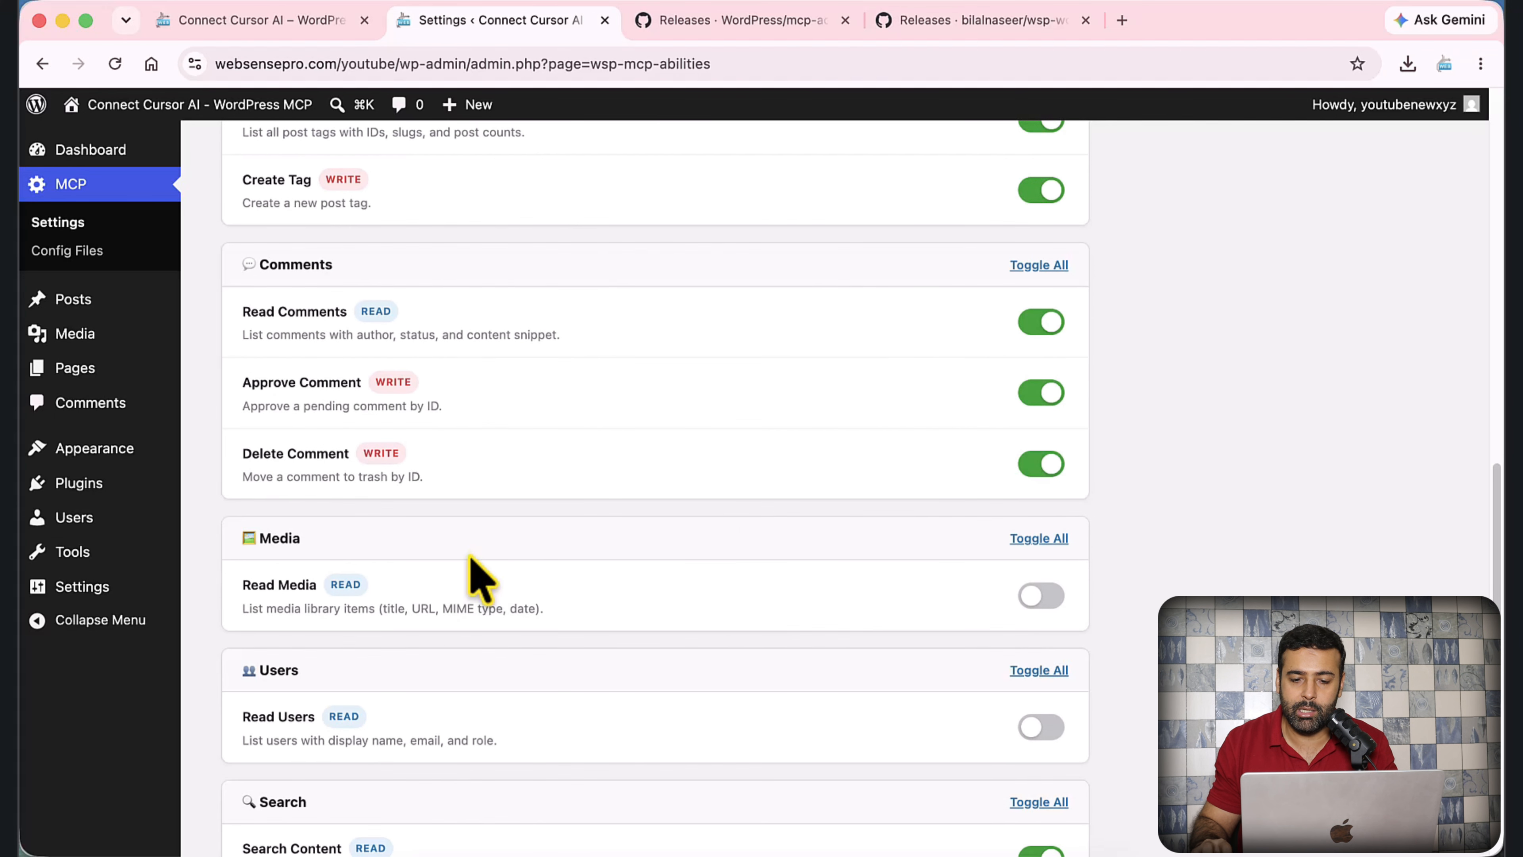
click(1055, 539)
scroll(891, 435, down, 3)
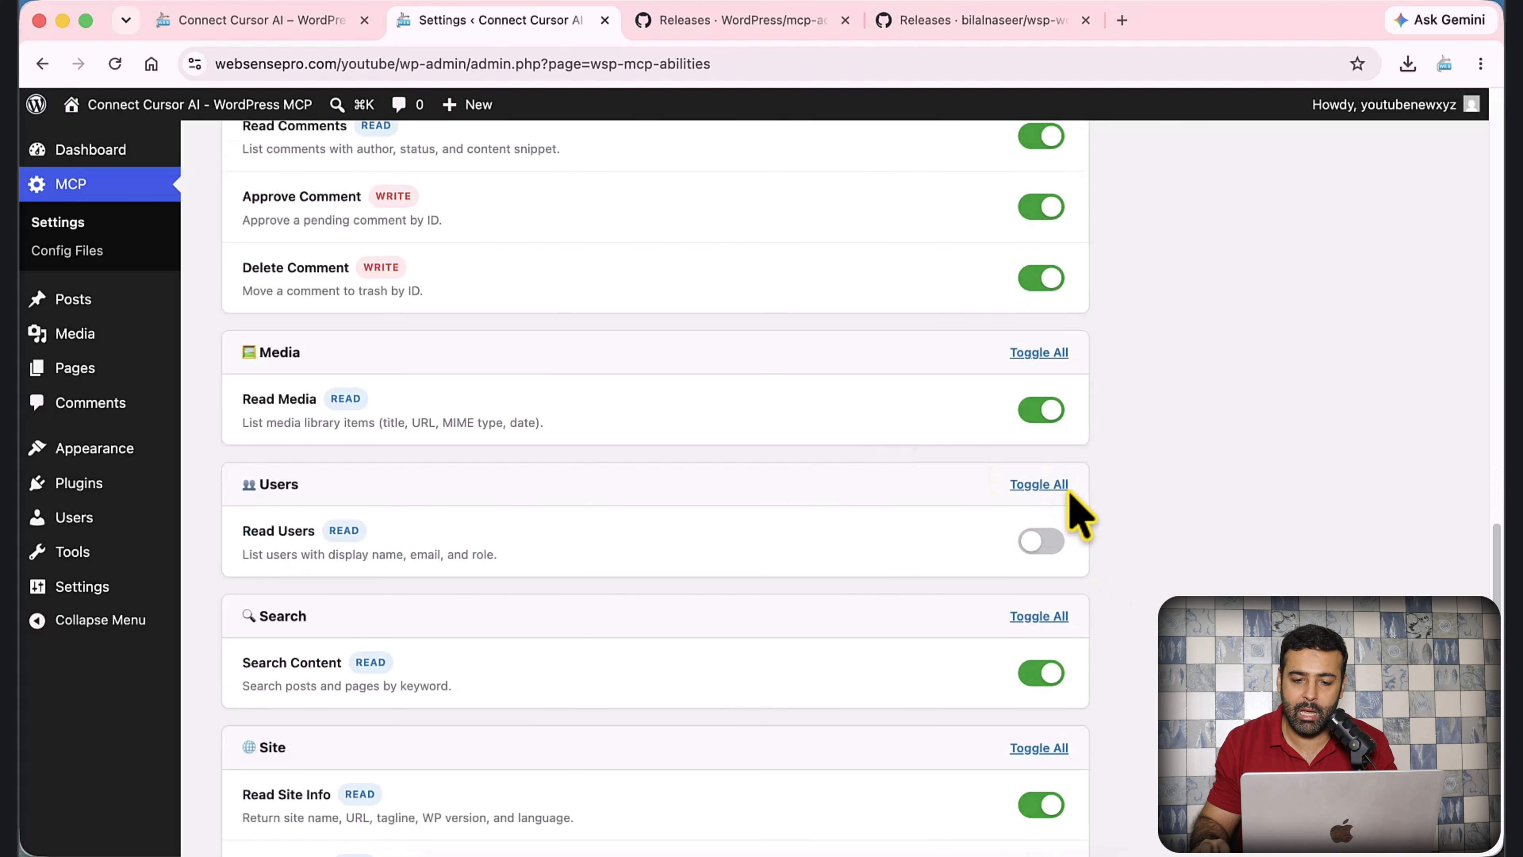
click(1056, 487)
scroll(877, 436, down, 3)
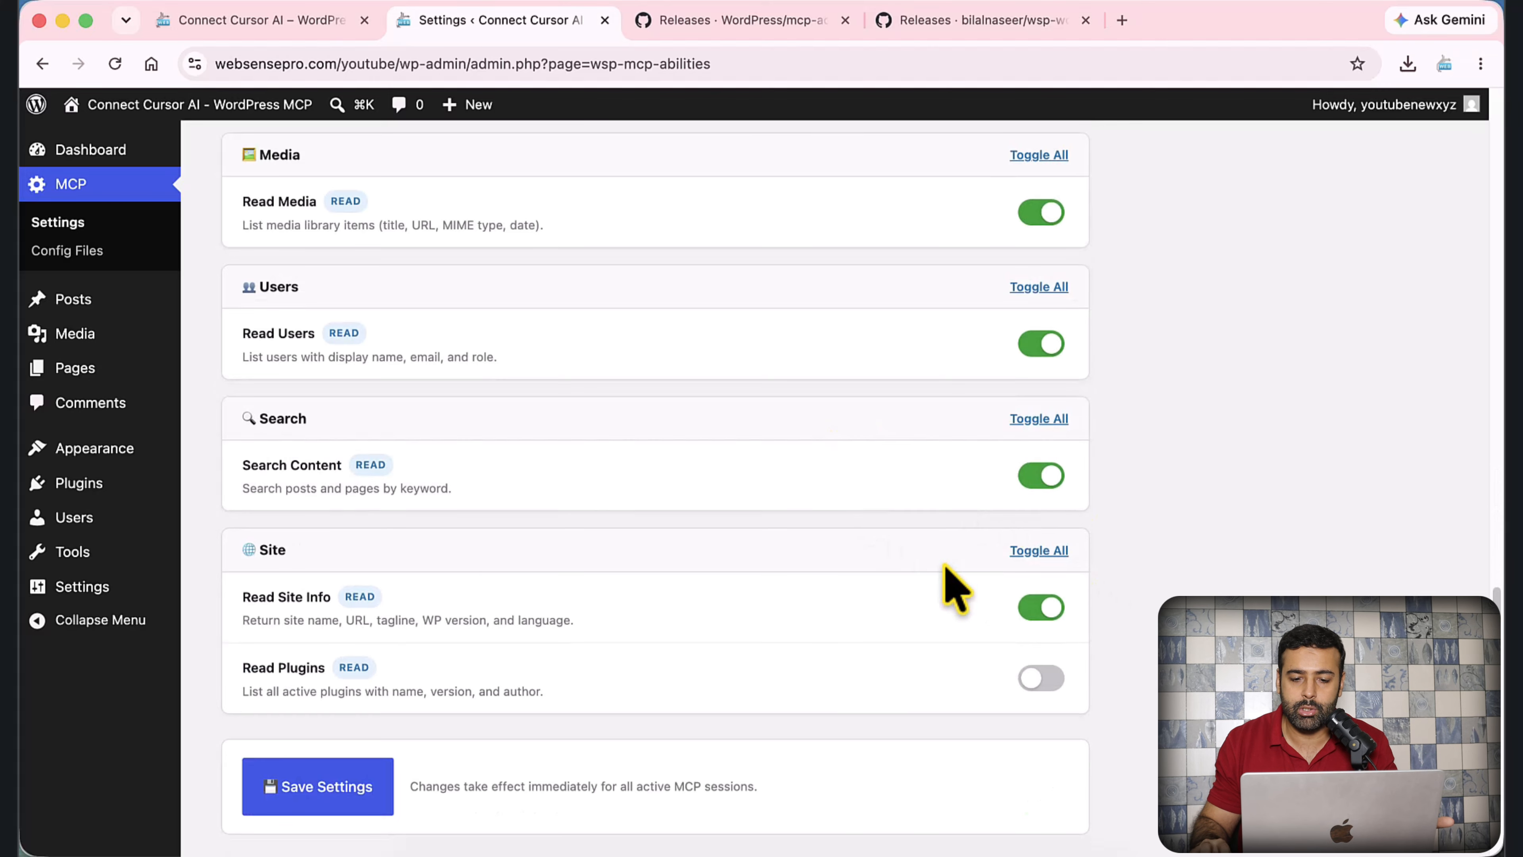
click(1053, 554)
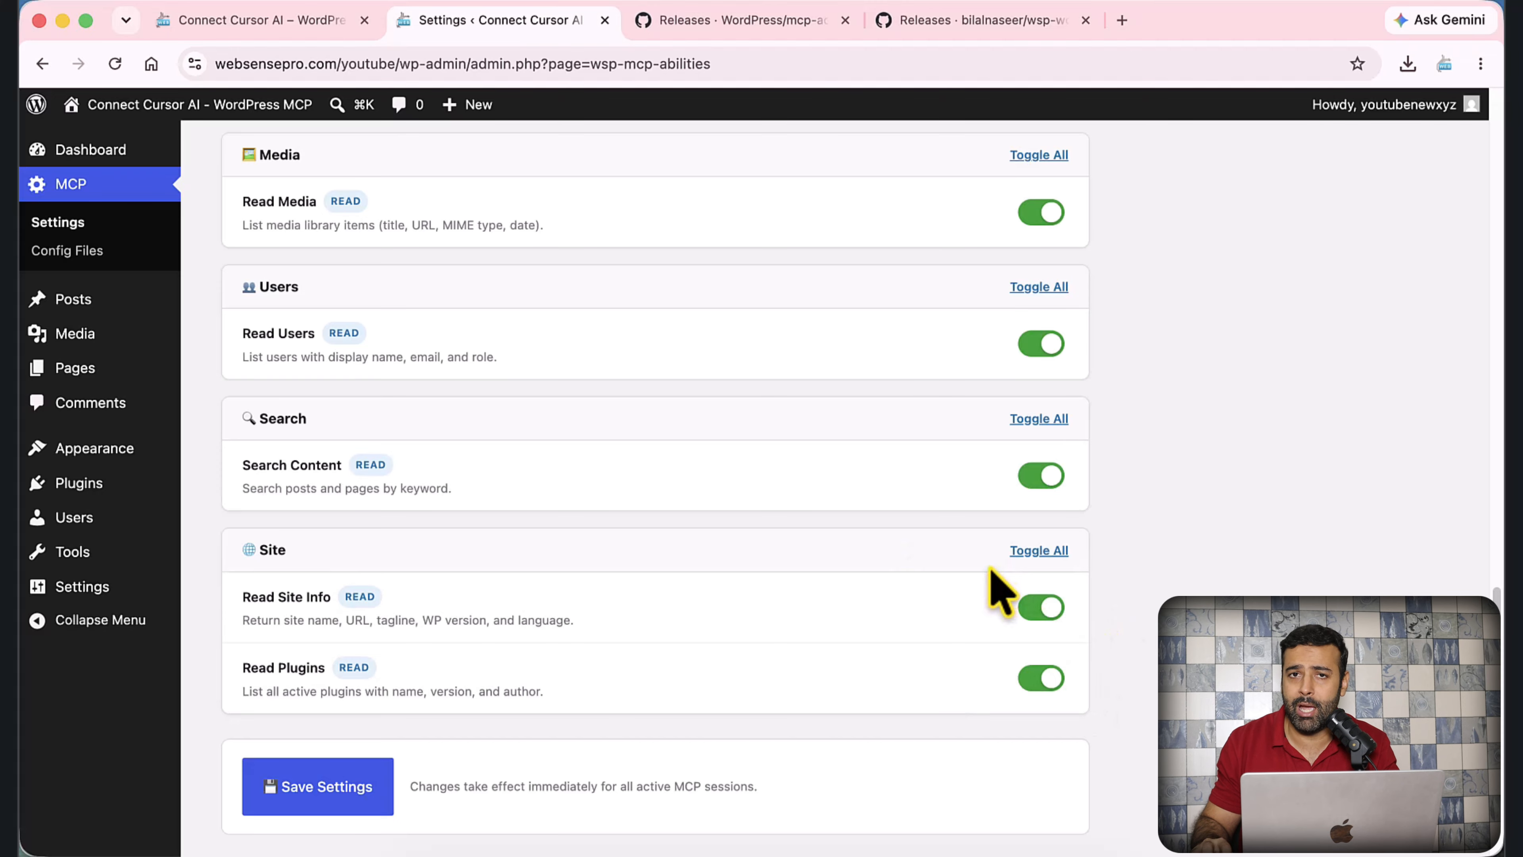
click(327, 794)
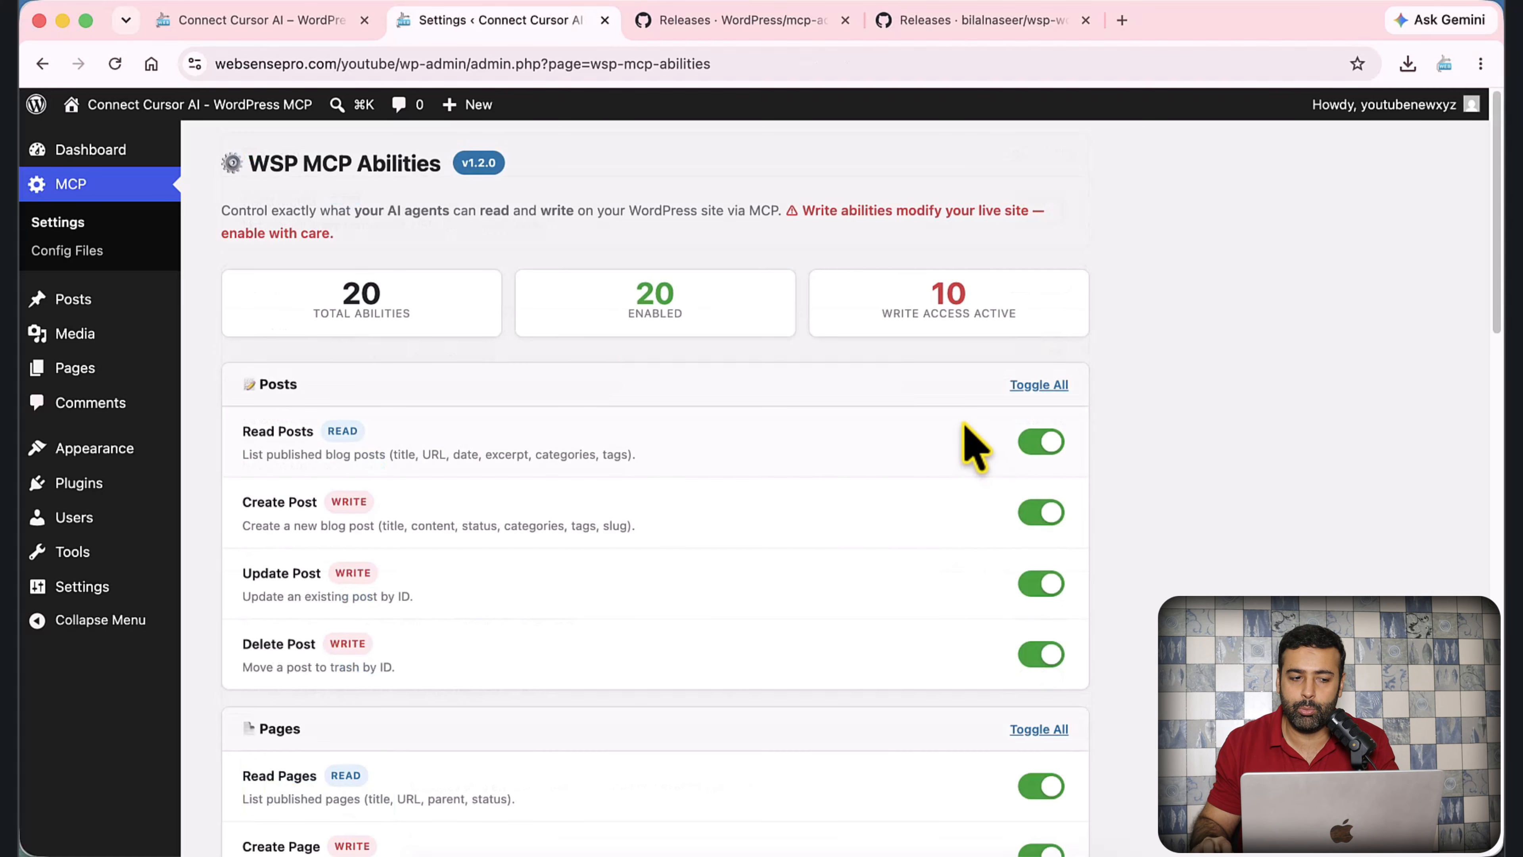
Open the MCP plugin's Config Files page and copy the Cursor configuration for ~/.cursor/mcp.json
click(160, 250)
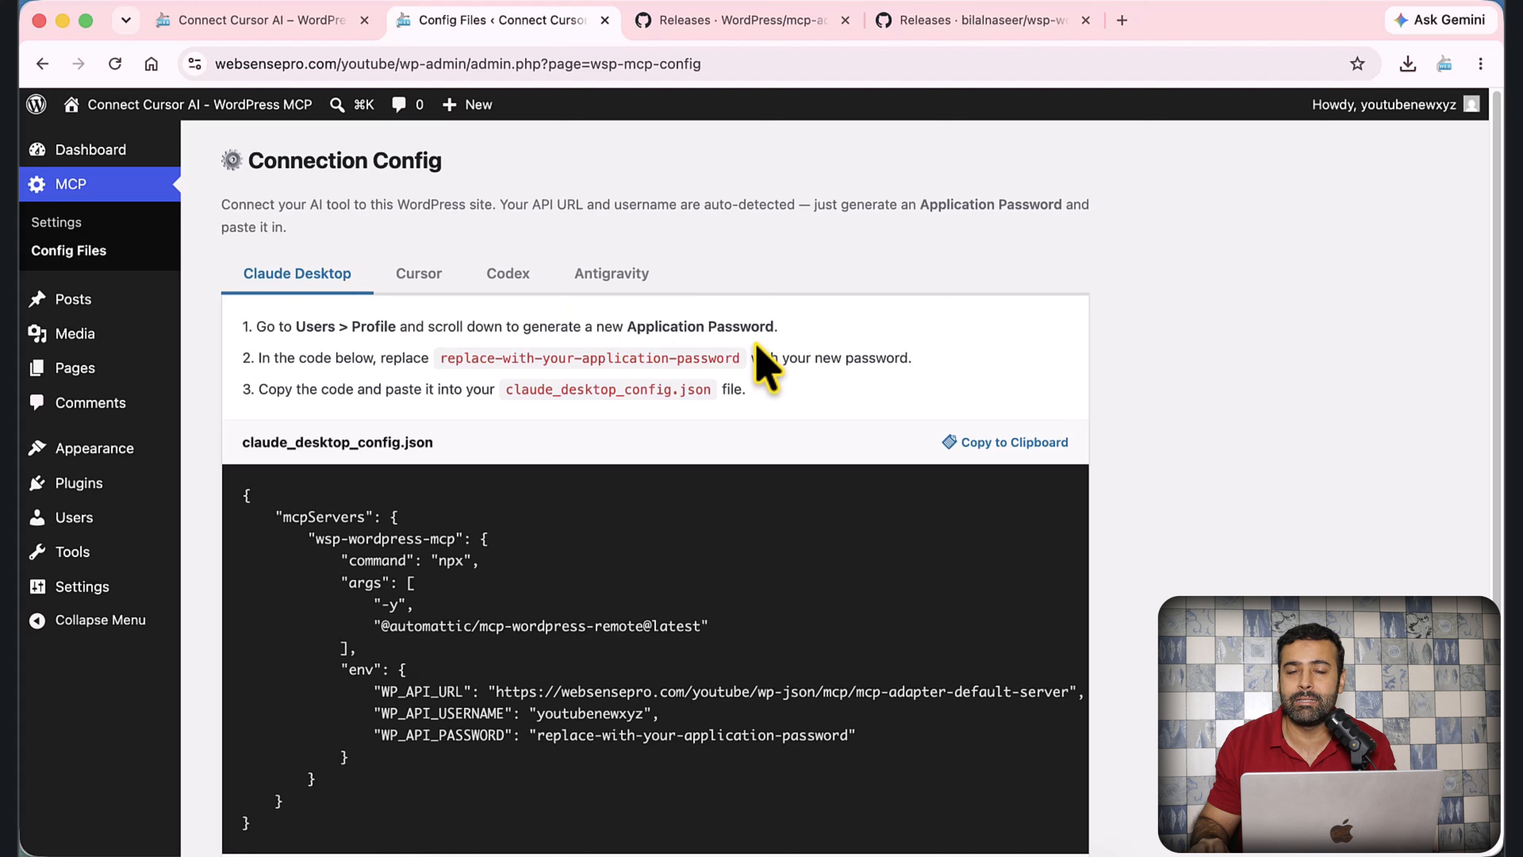
click(423, 290)
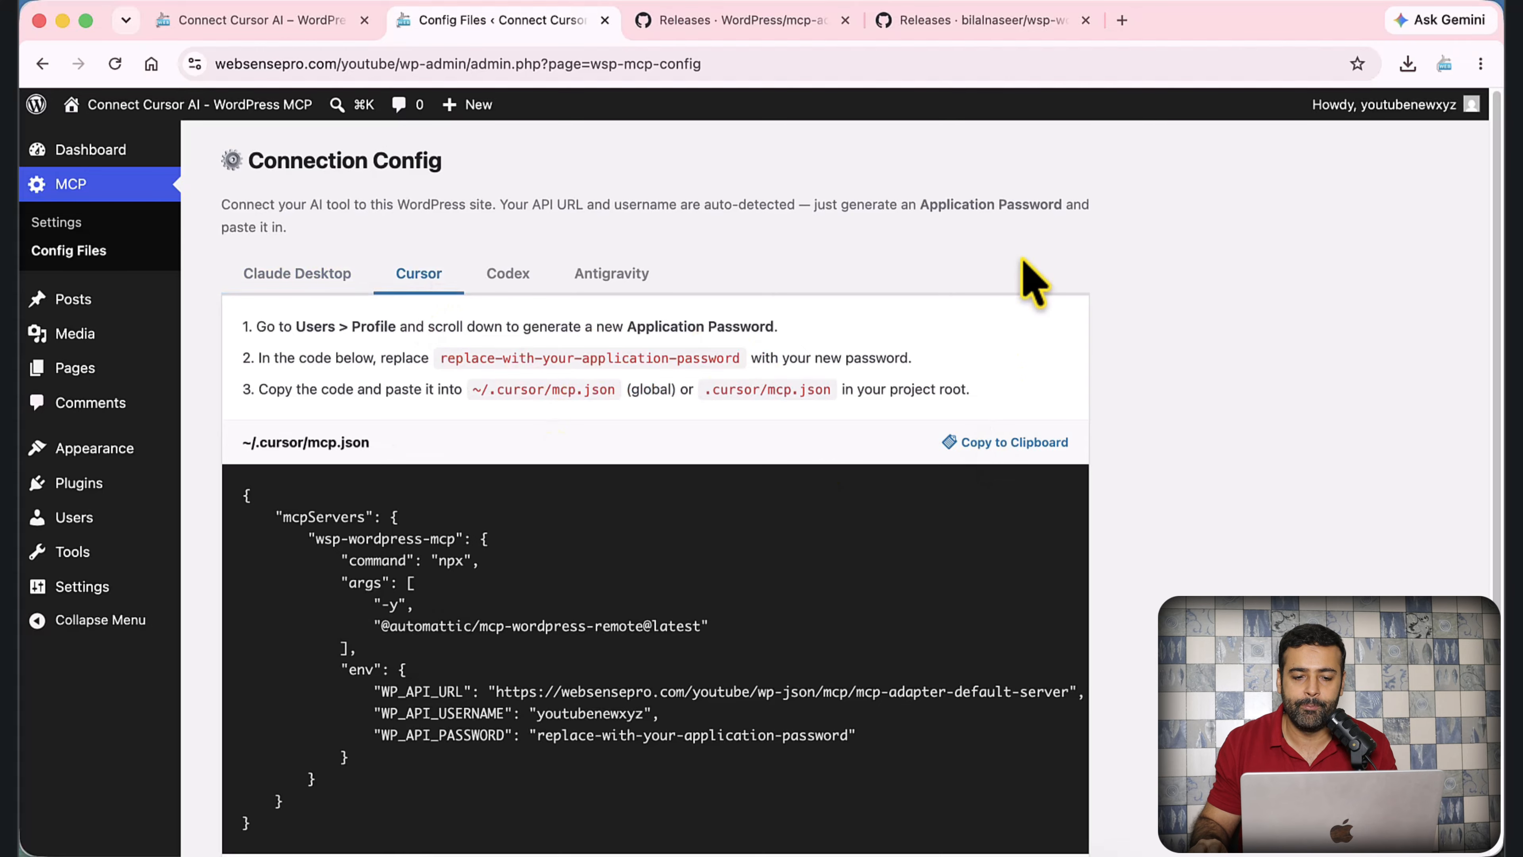
scroll(793, 517, down, 2)
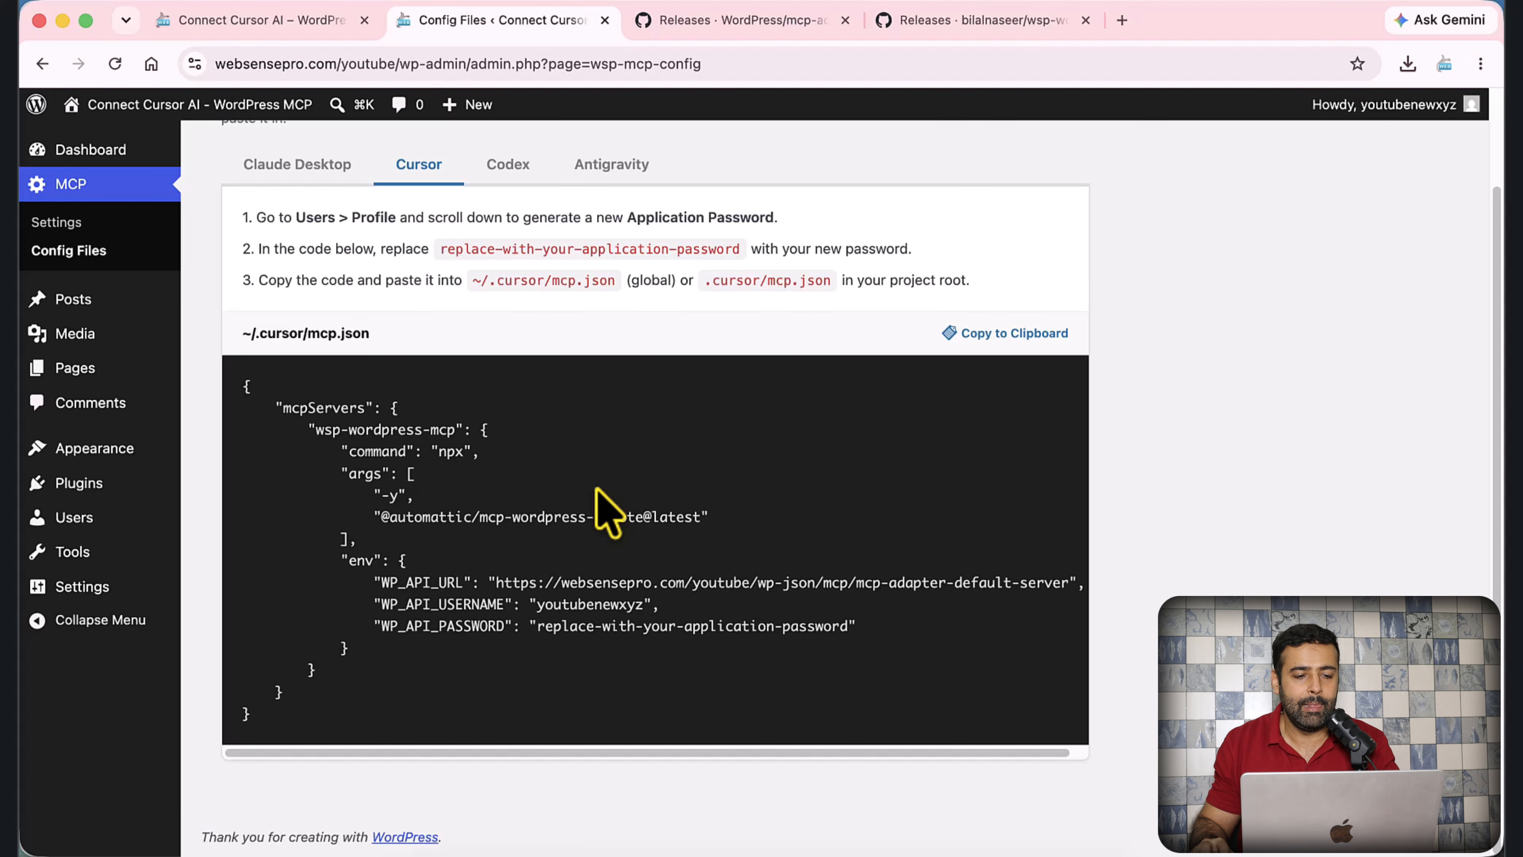
click(1010, 334)
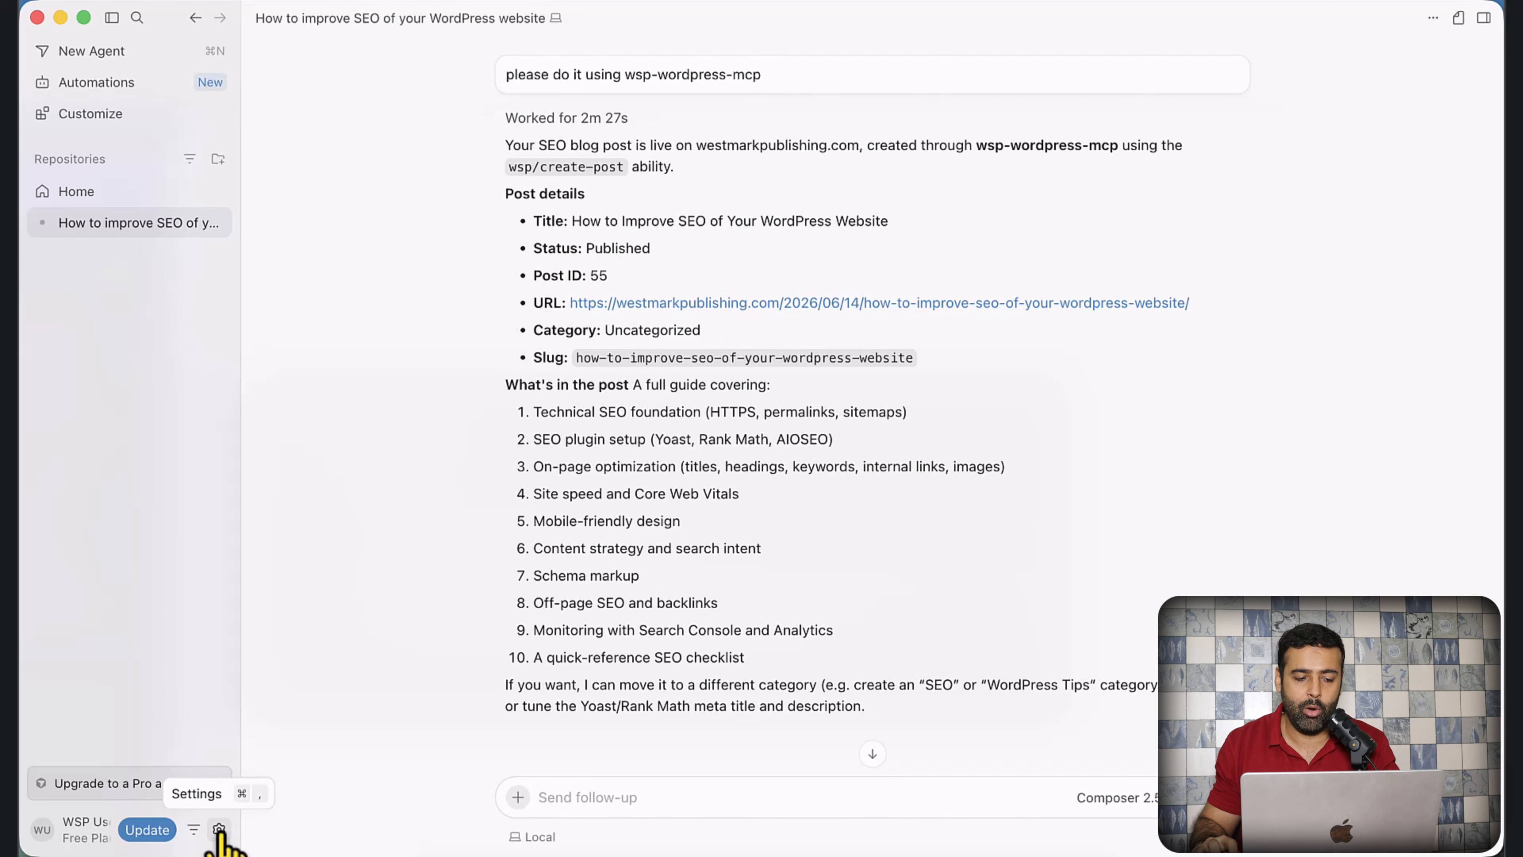
Switch to Cursor and add a custom MCP from the Tools & MCPs settings so that mcp.json opens for editing
click(219, 830)
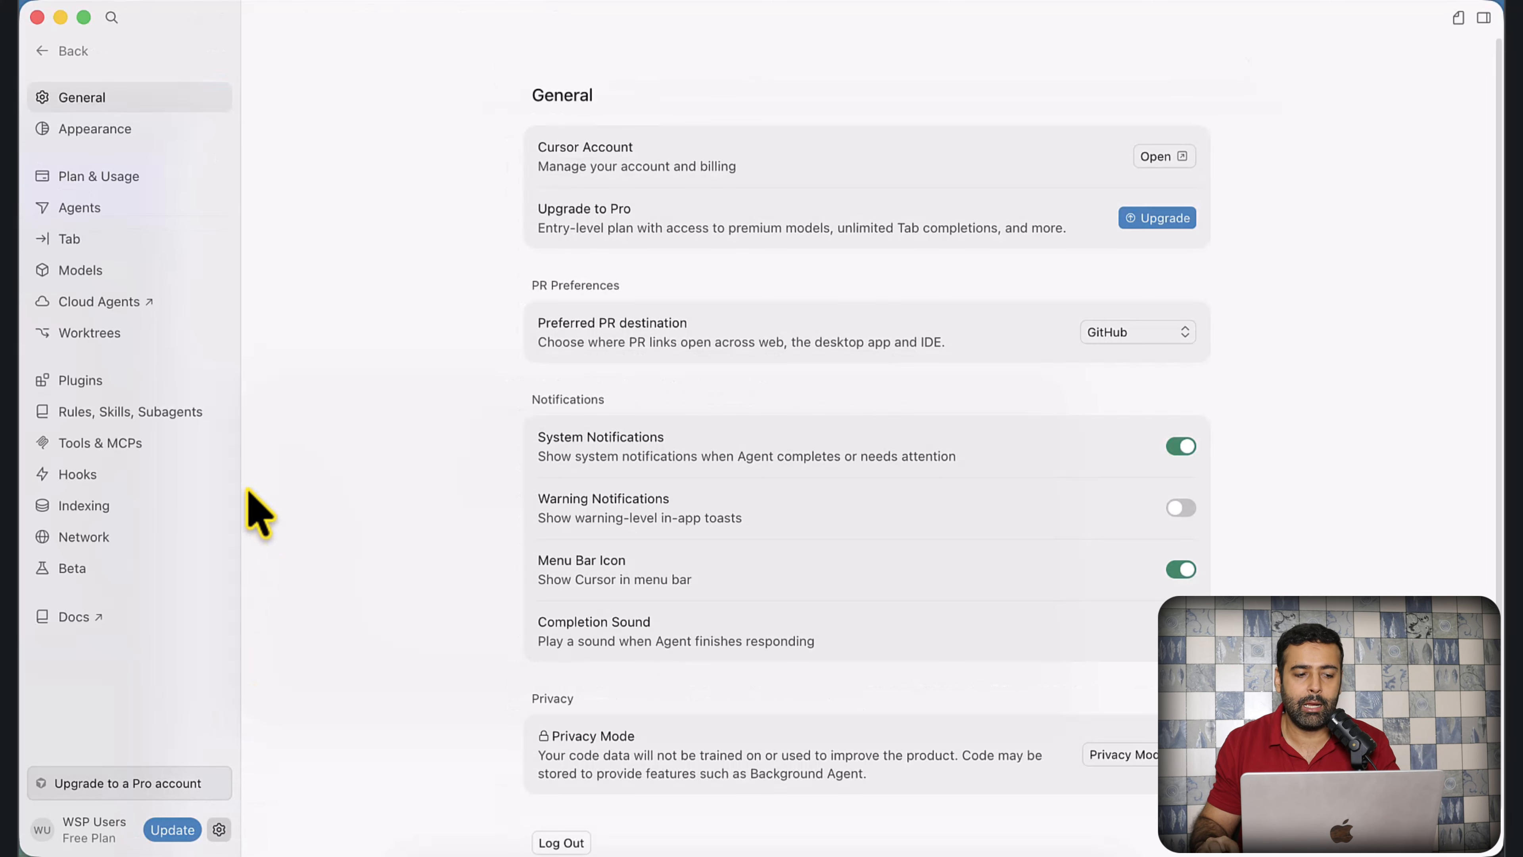
click(161, 461)
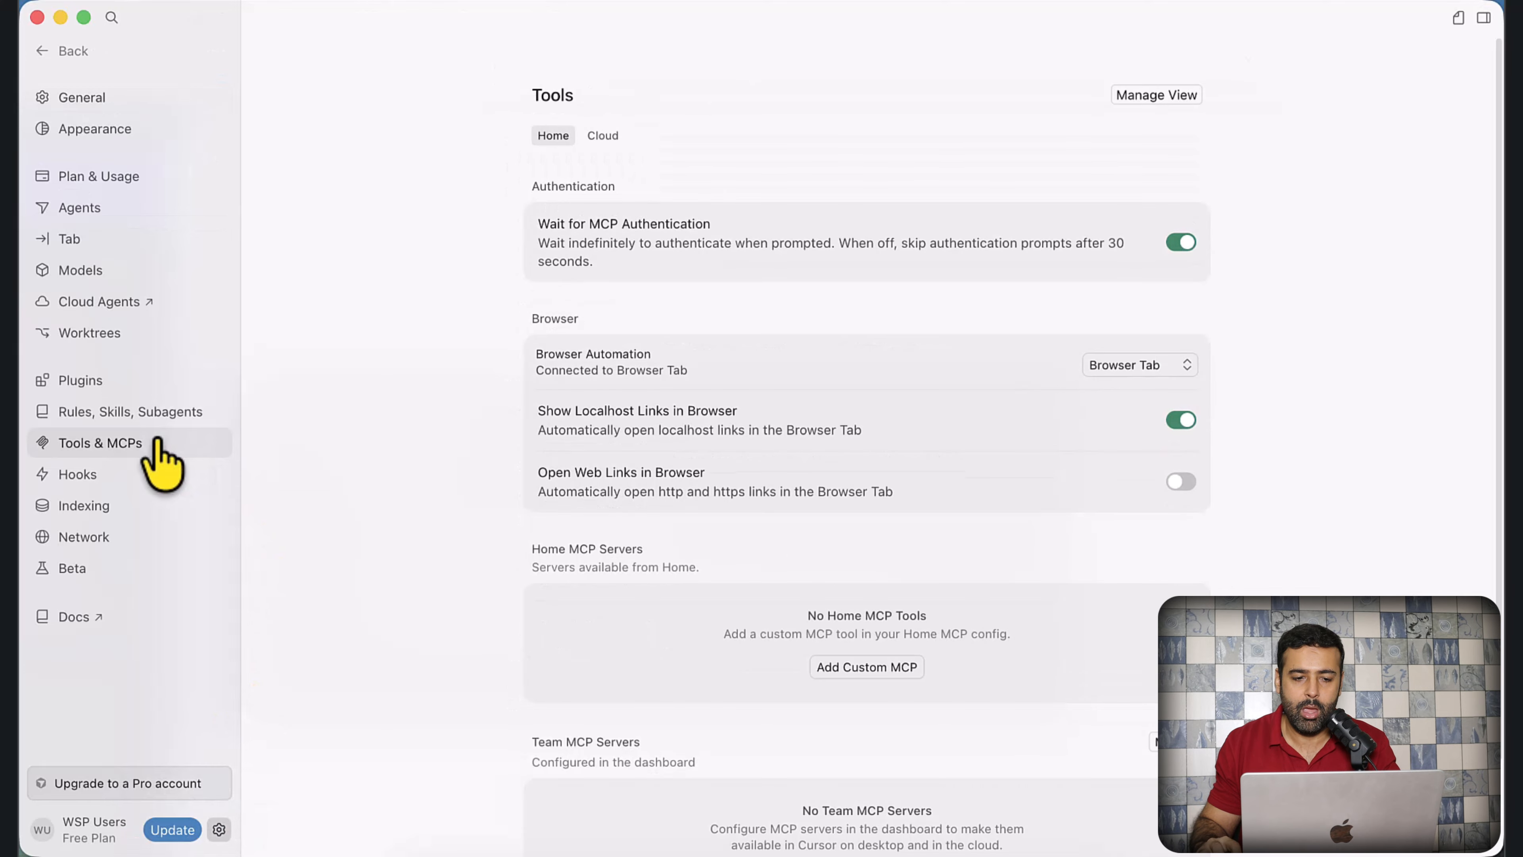
click(894, 668)
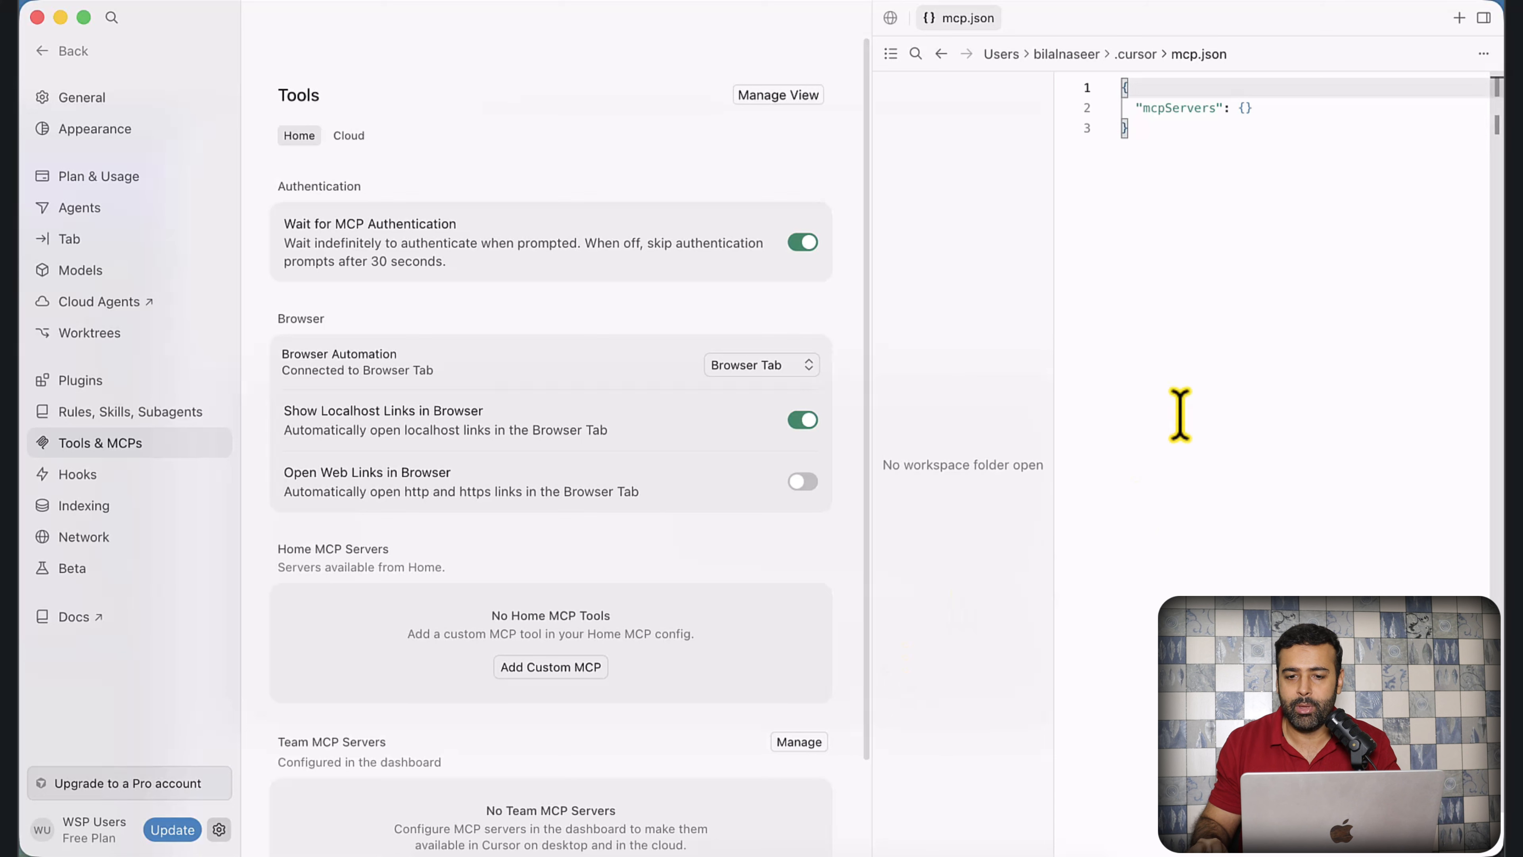
Replace the entire contents of mcp.json with the copied wsp-wordpress-mcp configuration and widen the editor
click(1189, 286)
key(super+a)
key(super+v)
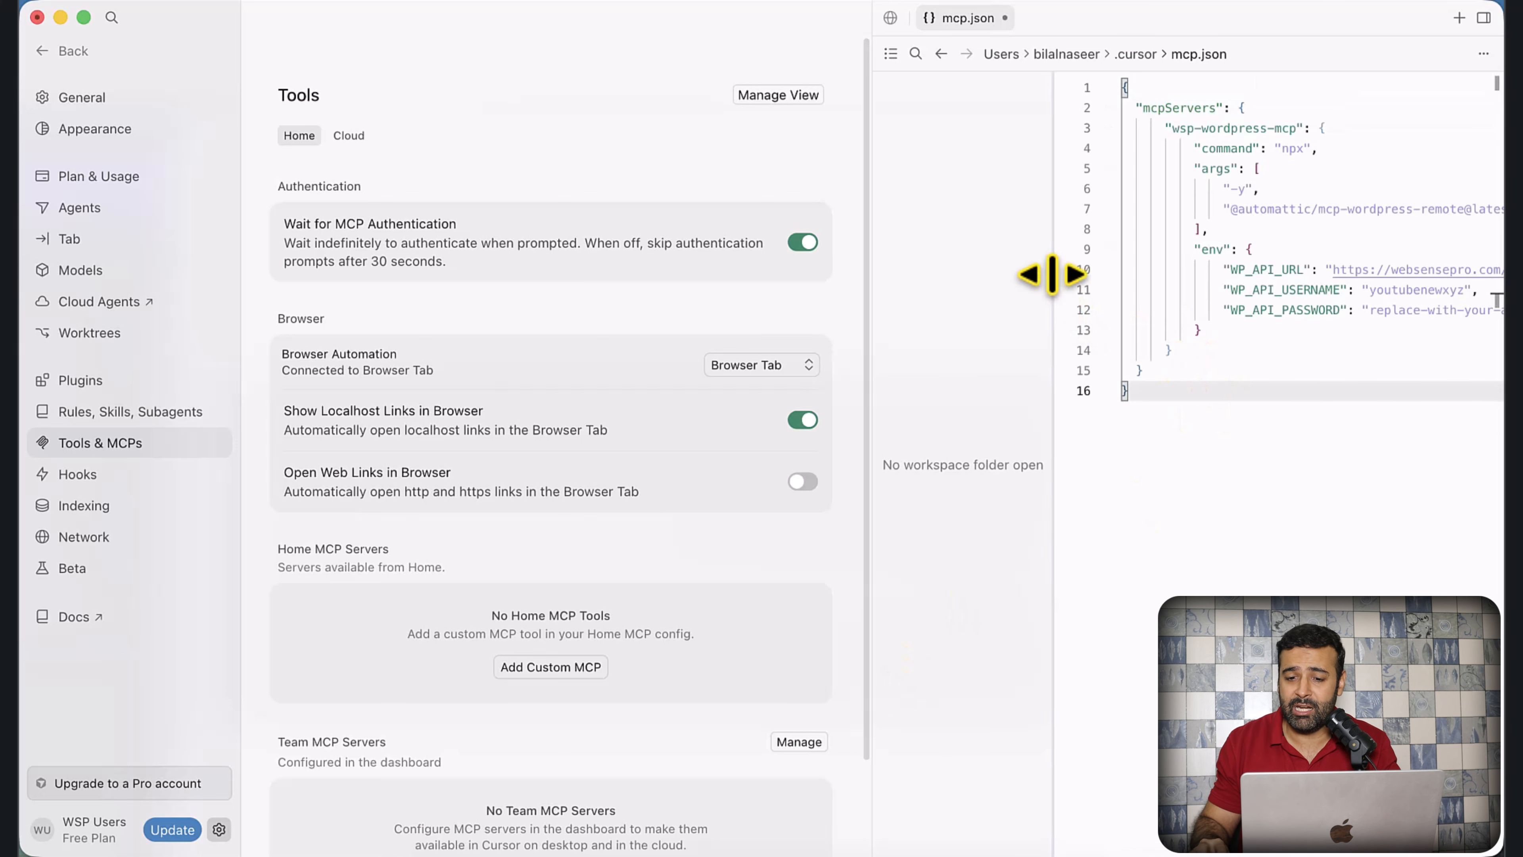
drag(876, 320, 600, 320)
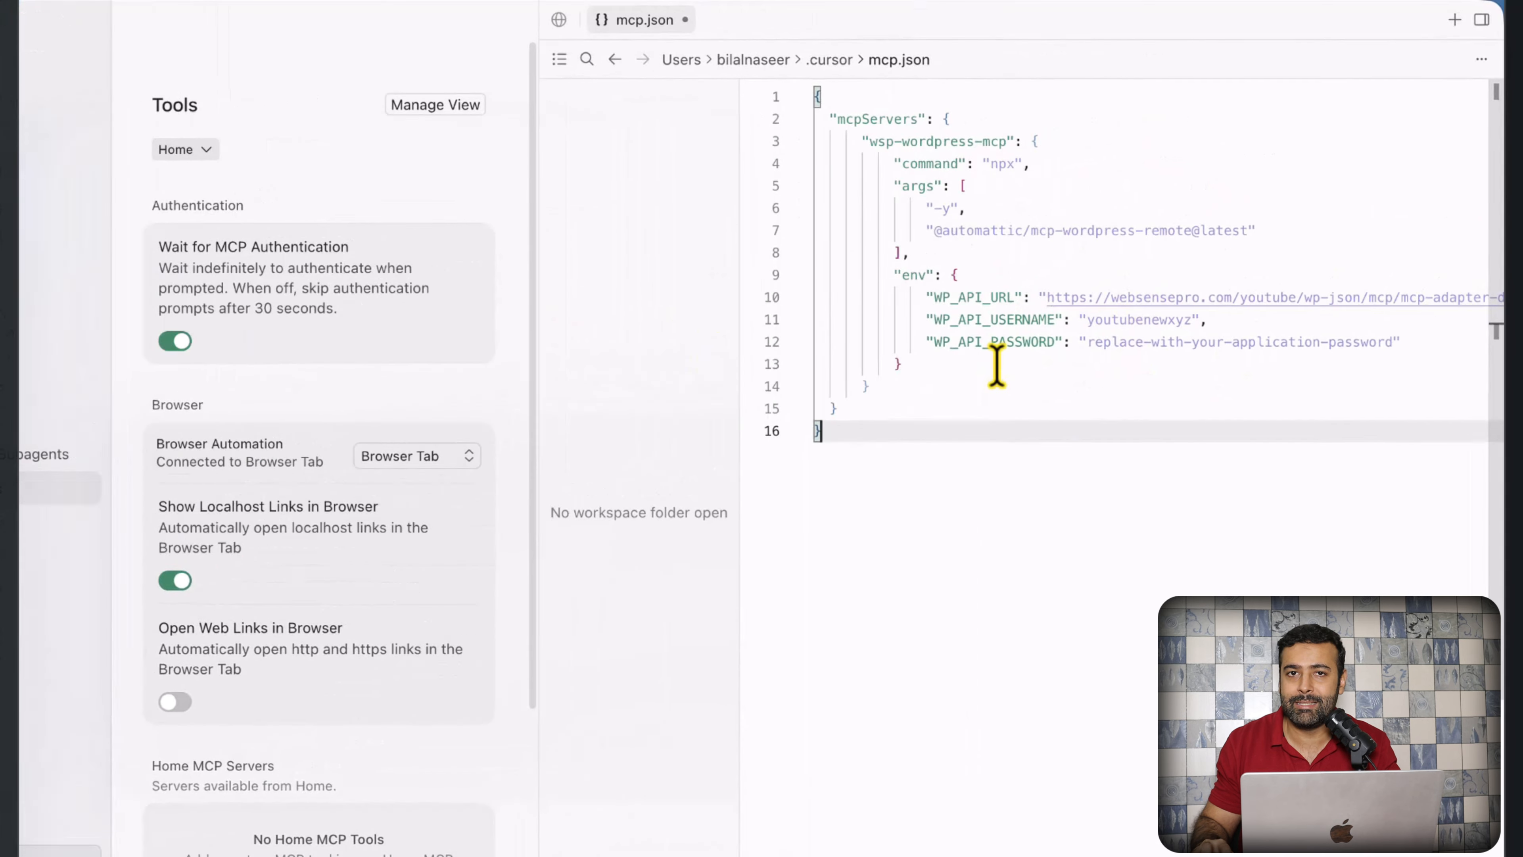
Select the WP_API_PASSWORD placeholder value replace-with-your-application-password in mcp.json, leaving its quotes out
click(1089, 343)
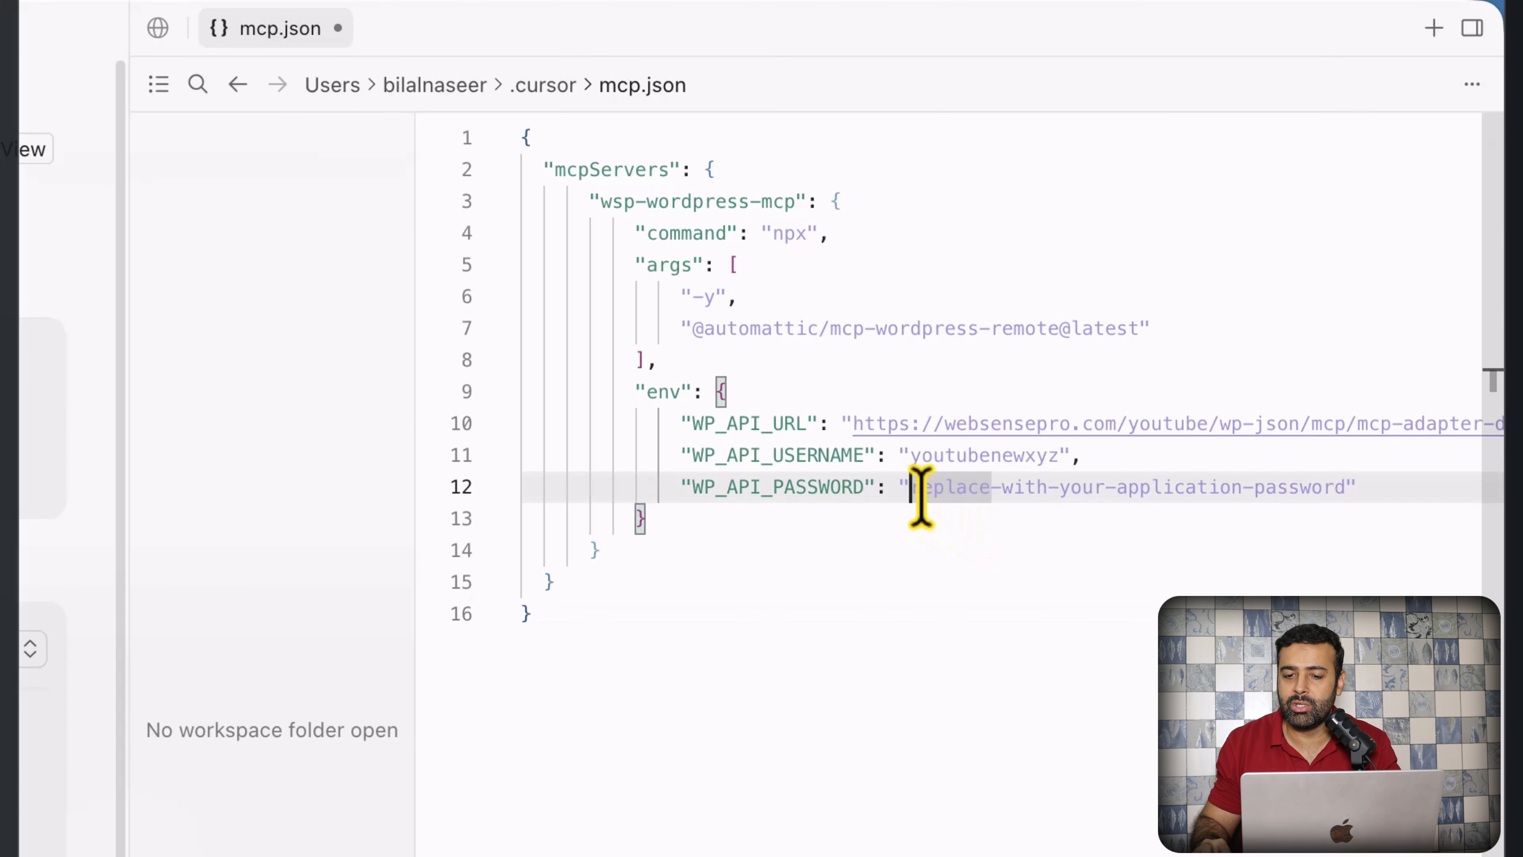
drag(921, 497, 1345, 496)
click(1082, 594)
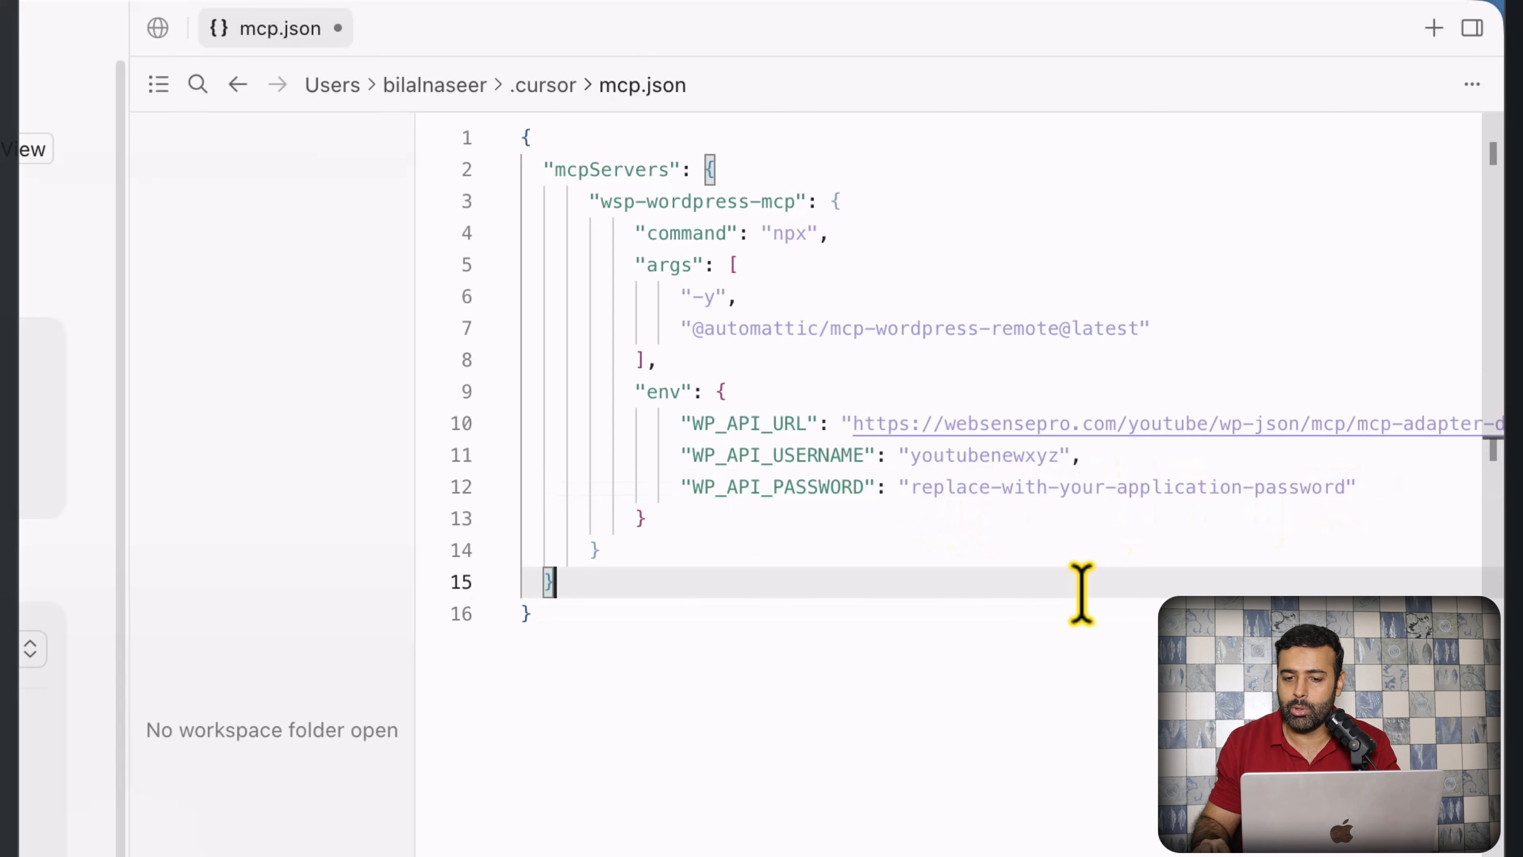
drag(910, 488, 1347, 487)
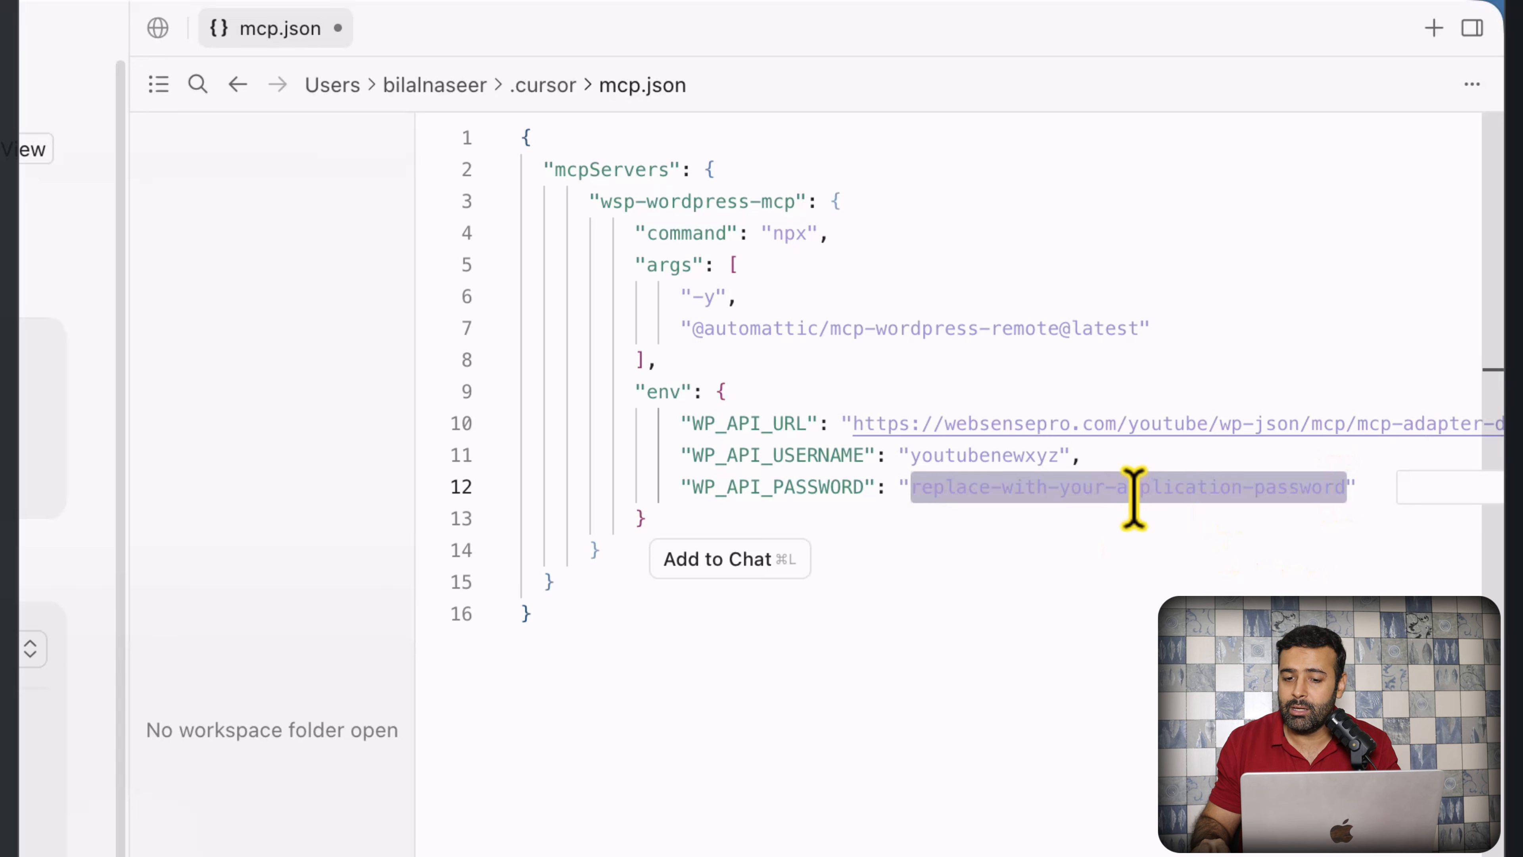
click(1124, 553)
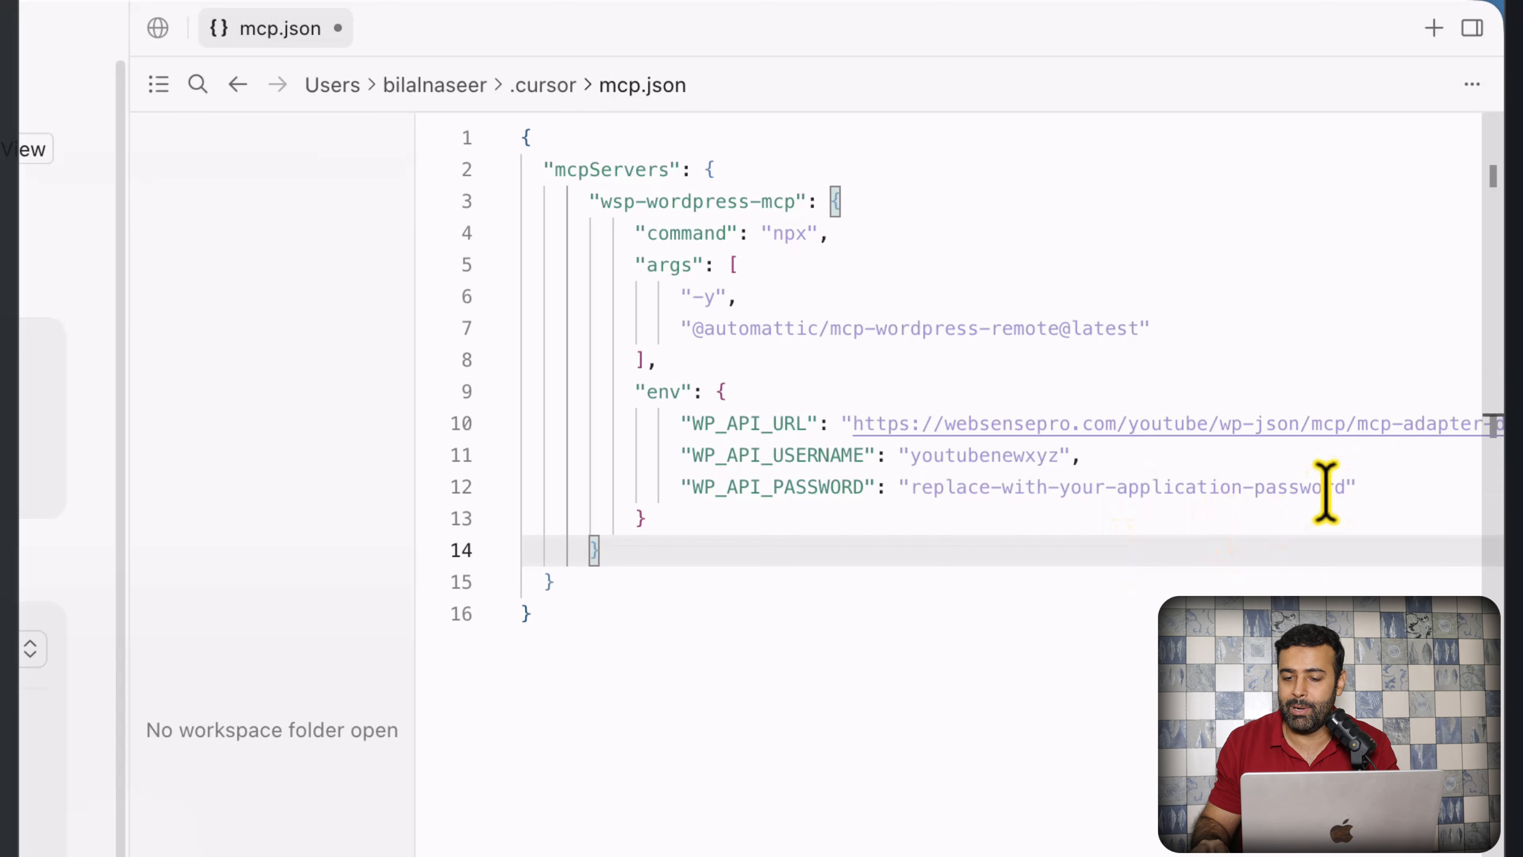
drag(1346, 490, 908, 487)
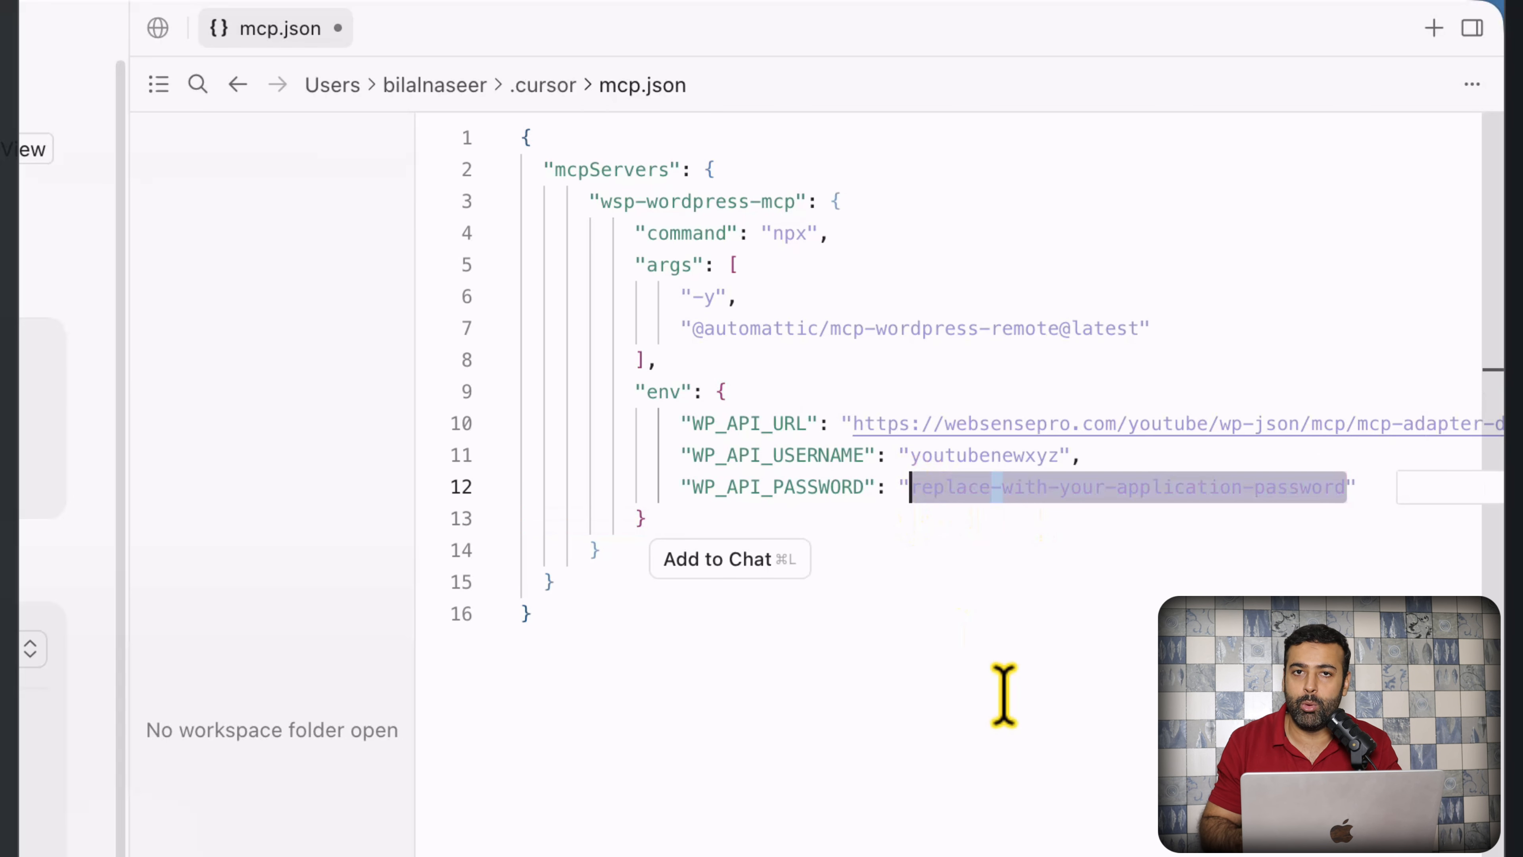
Switch to the browser and open the WordPress administrator's profile at the Application Passwords section
key(super+Tab)
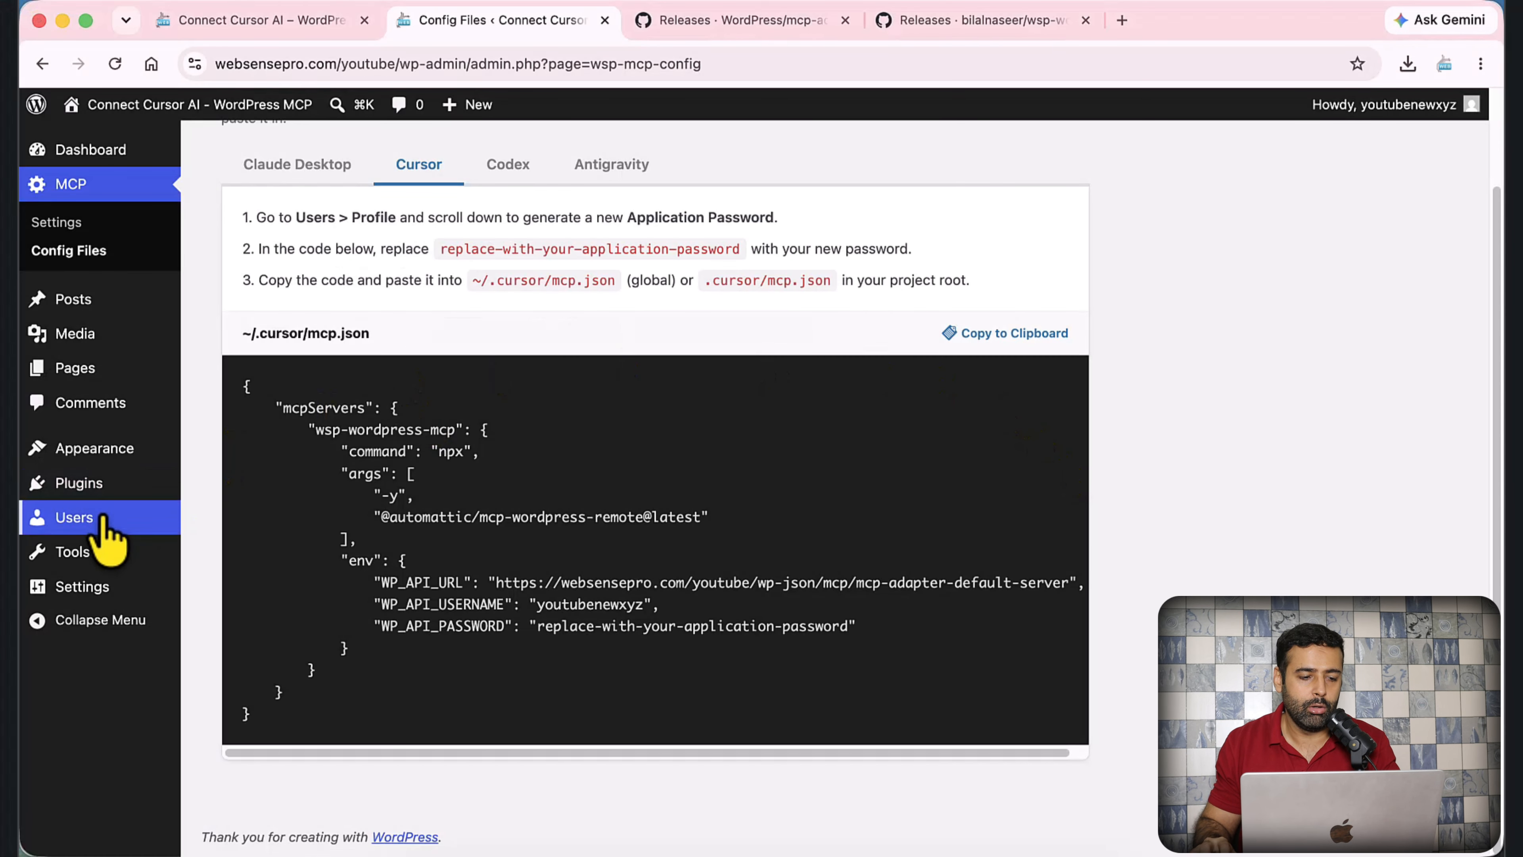
mouse_move(104, 518)
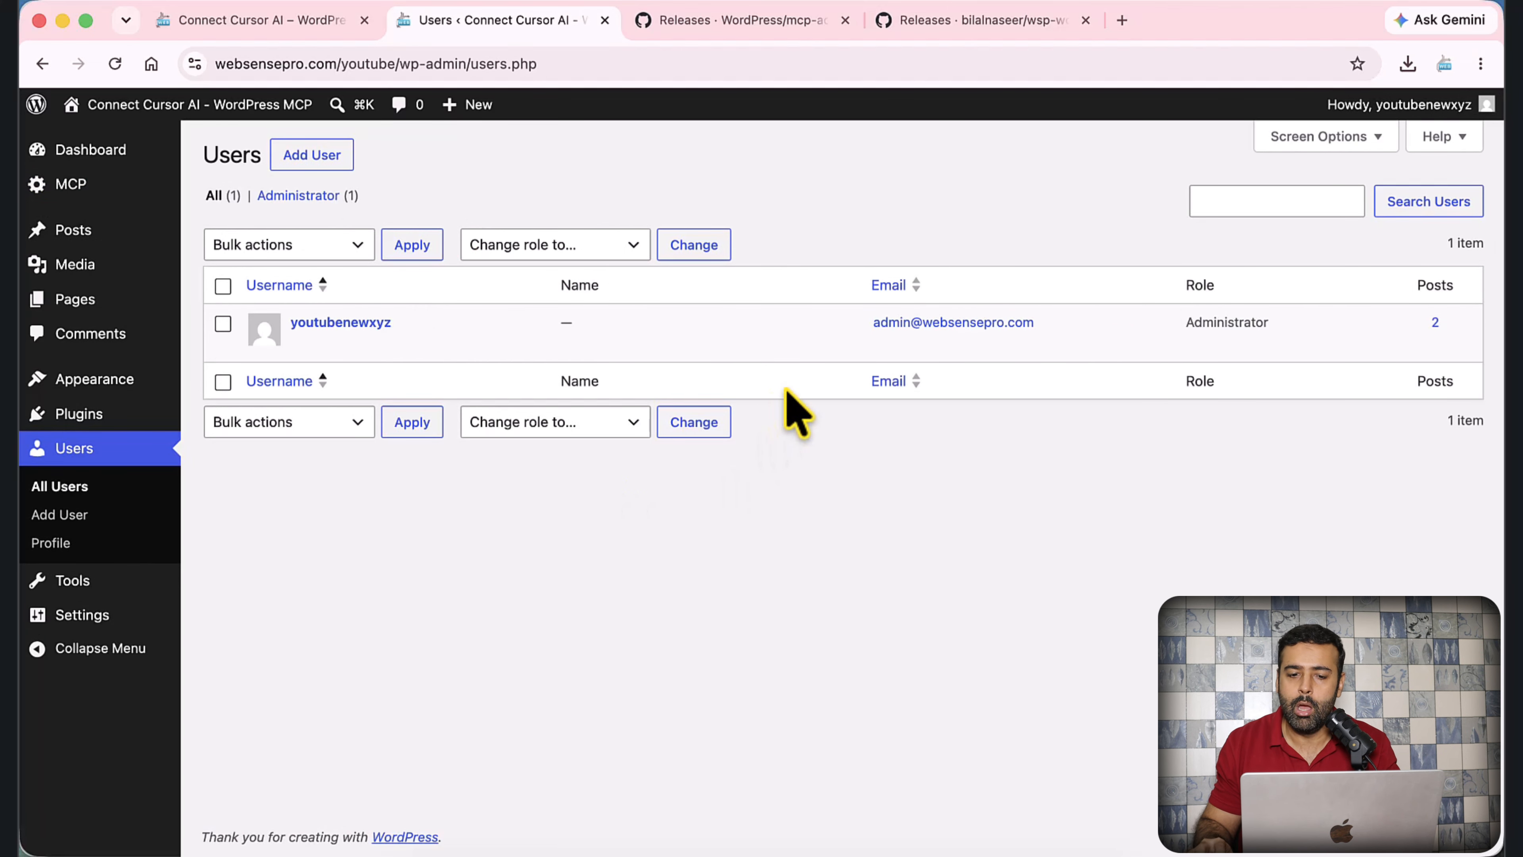
mouse_move(1180, 342)
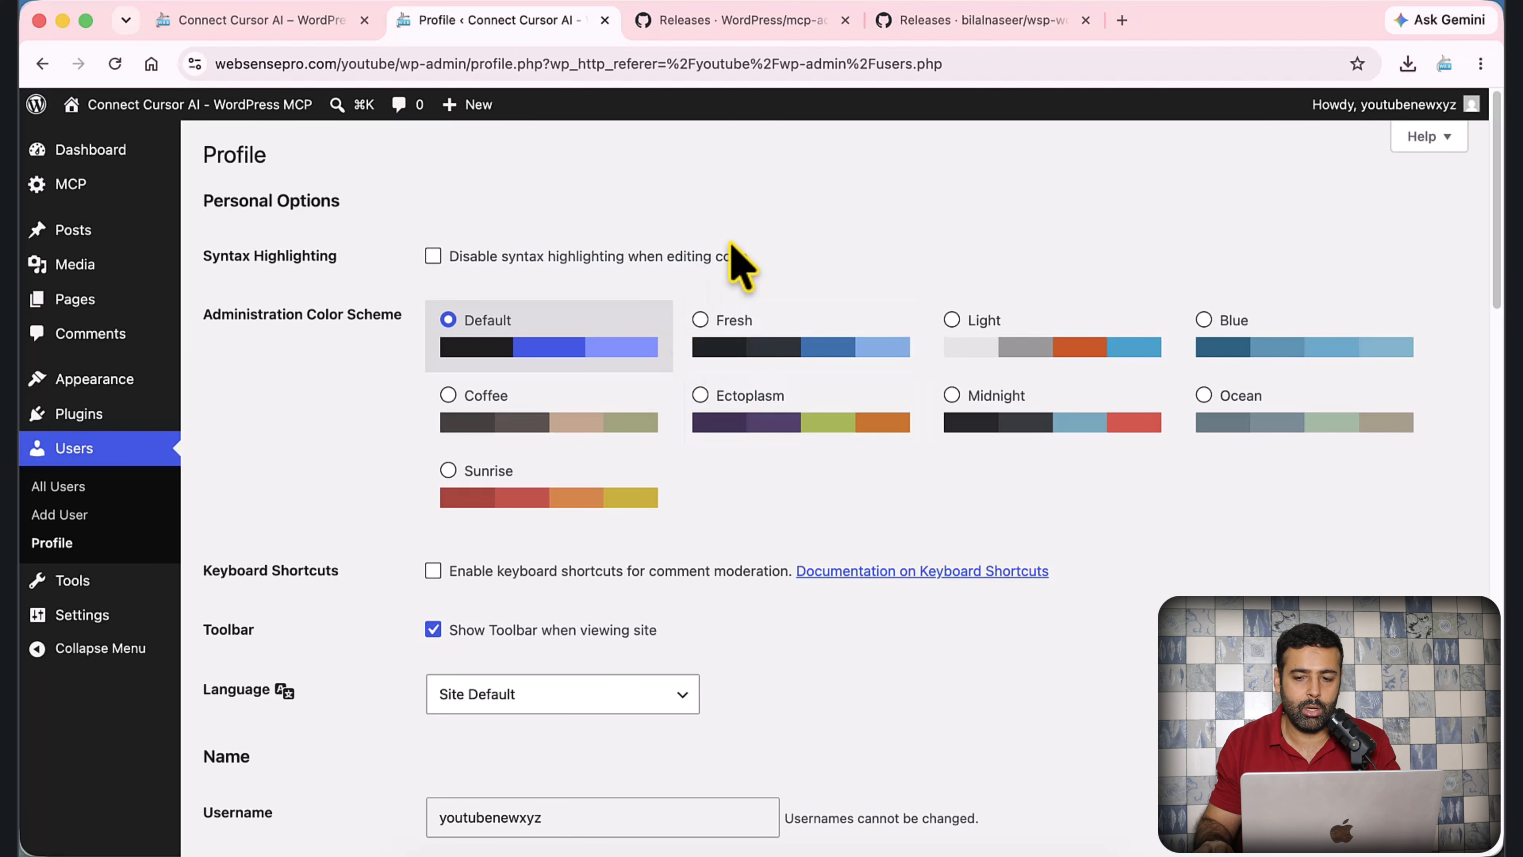
scroll(741, 264, down, 20)
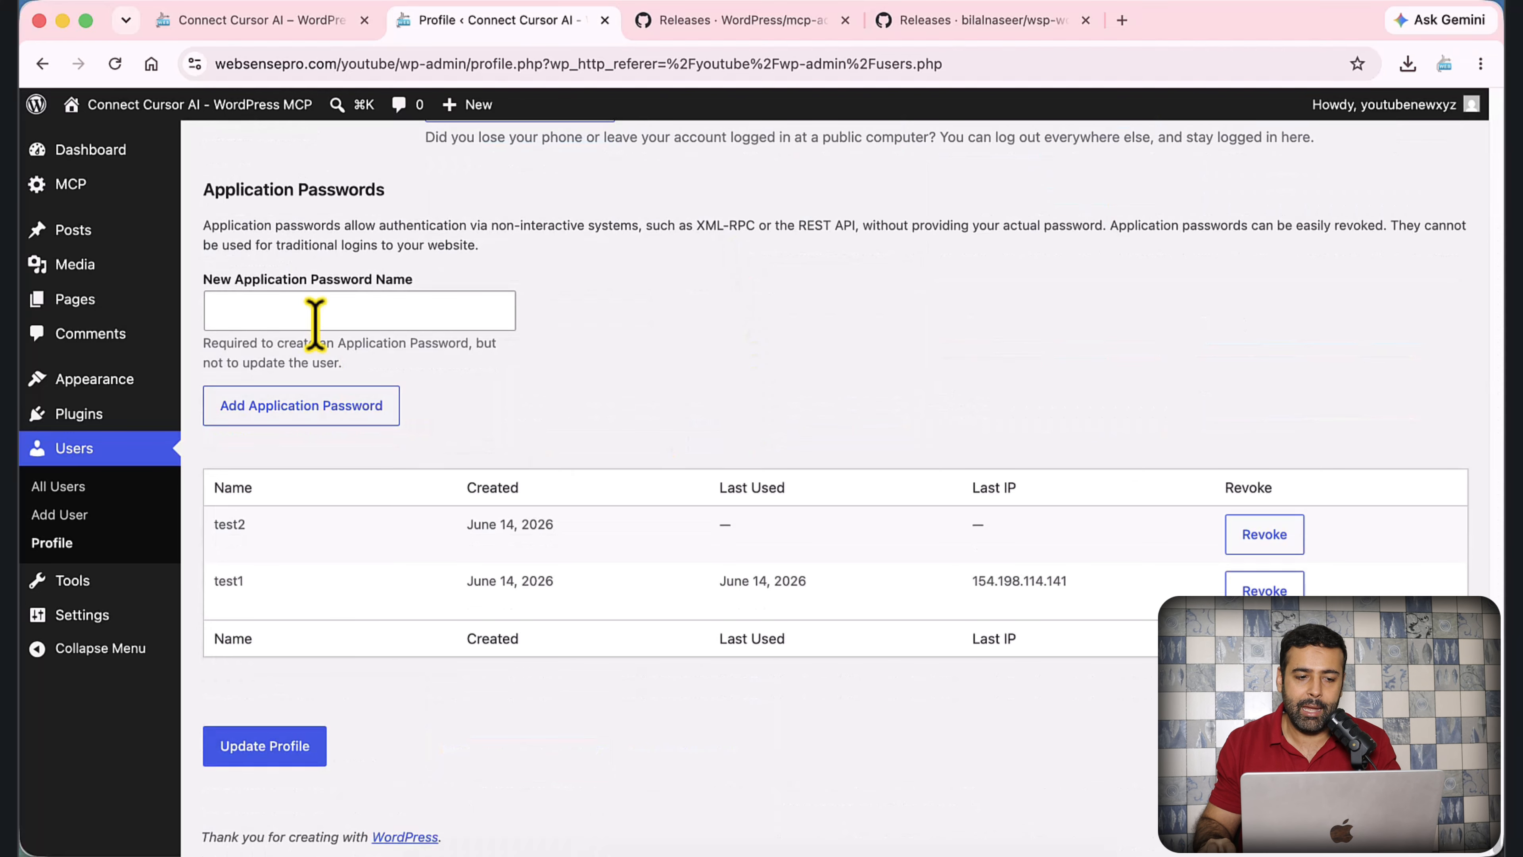
Create a new application password named test3 and copy the generated password
drag(205, 280, 413, 281)
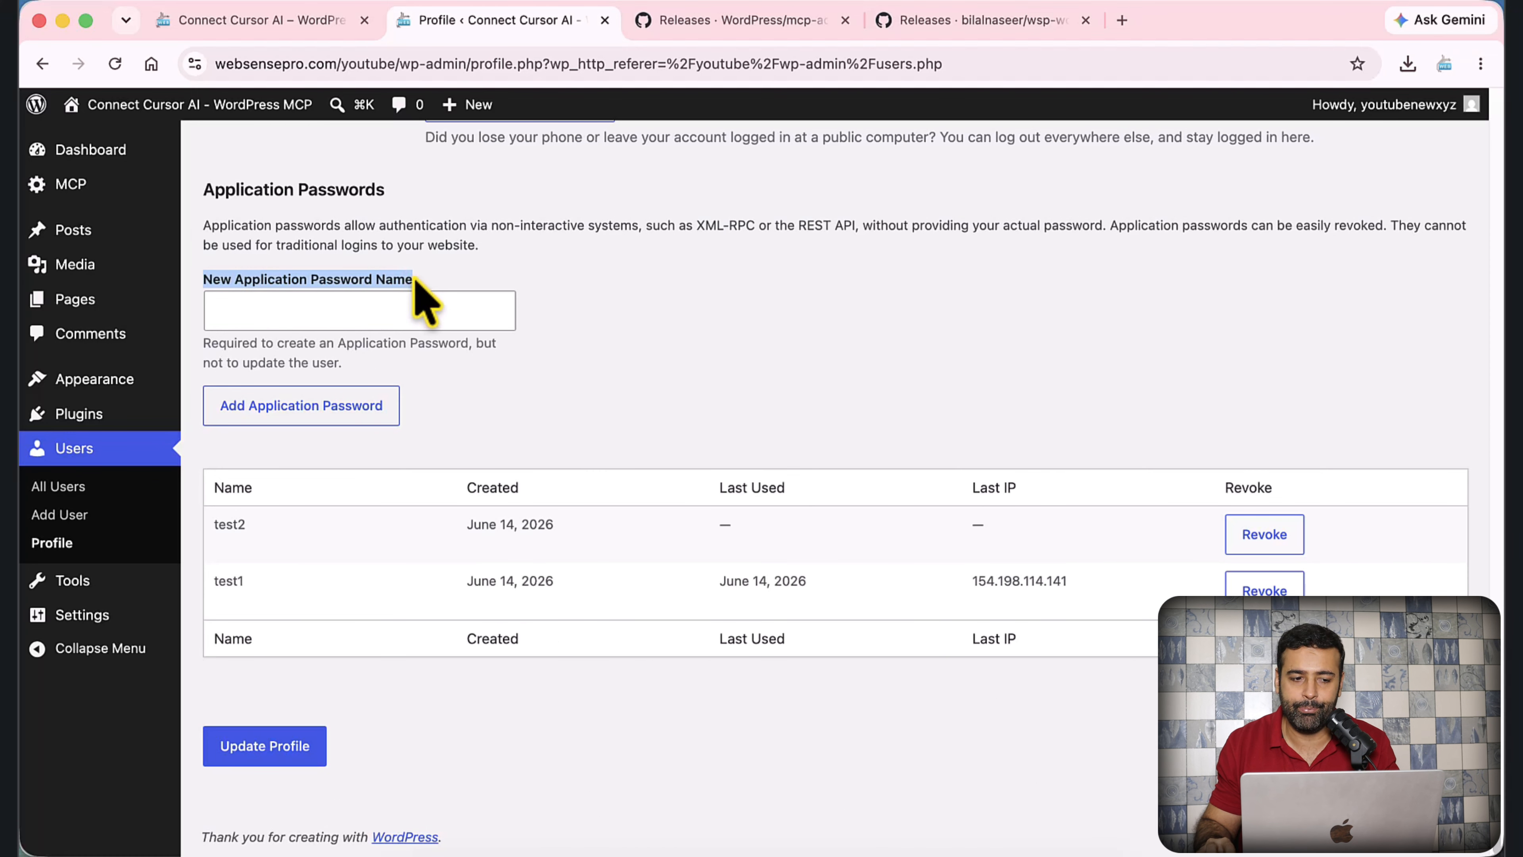
click(354, 318)
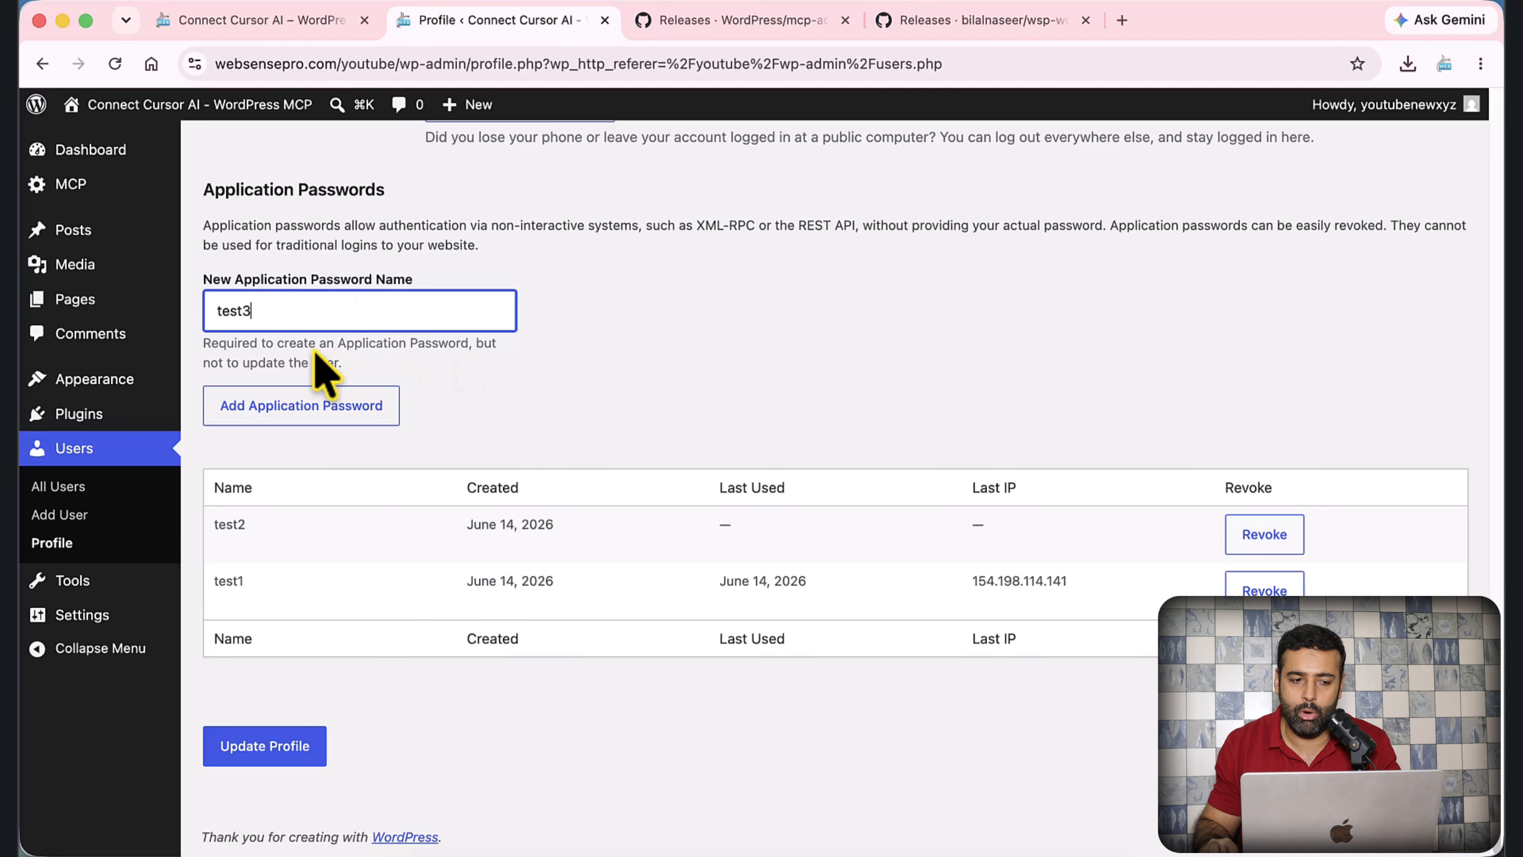
drag(206, 314, 257, 329)
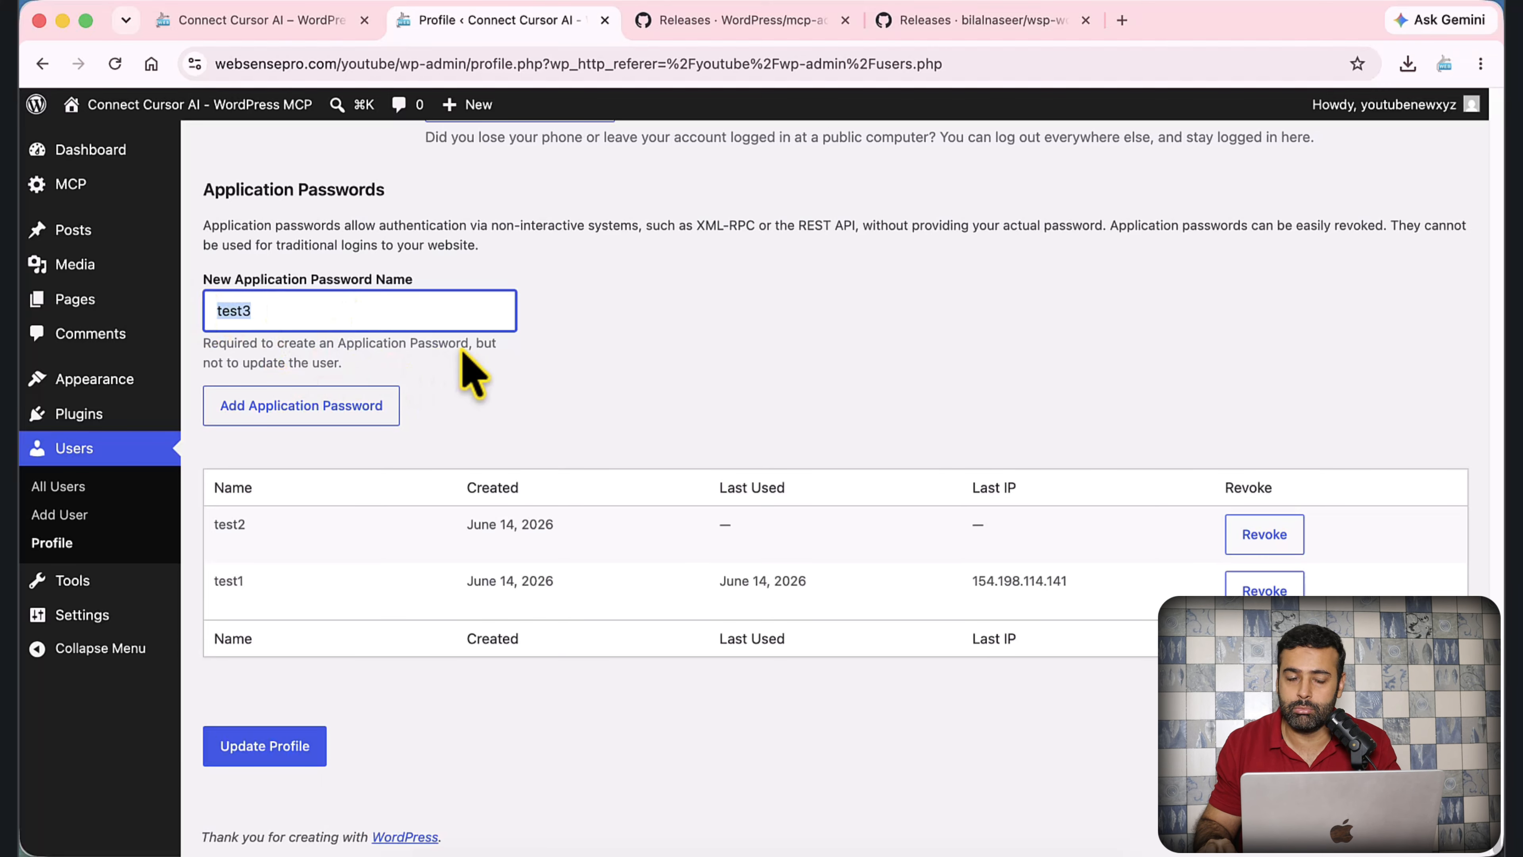
click(351, 418)
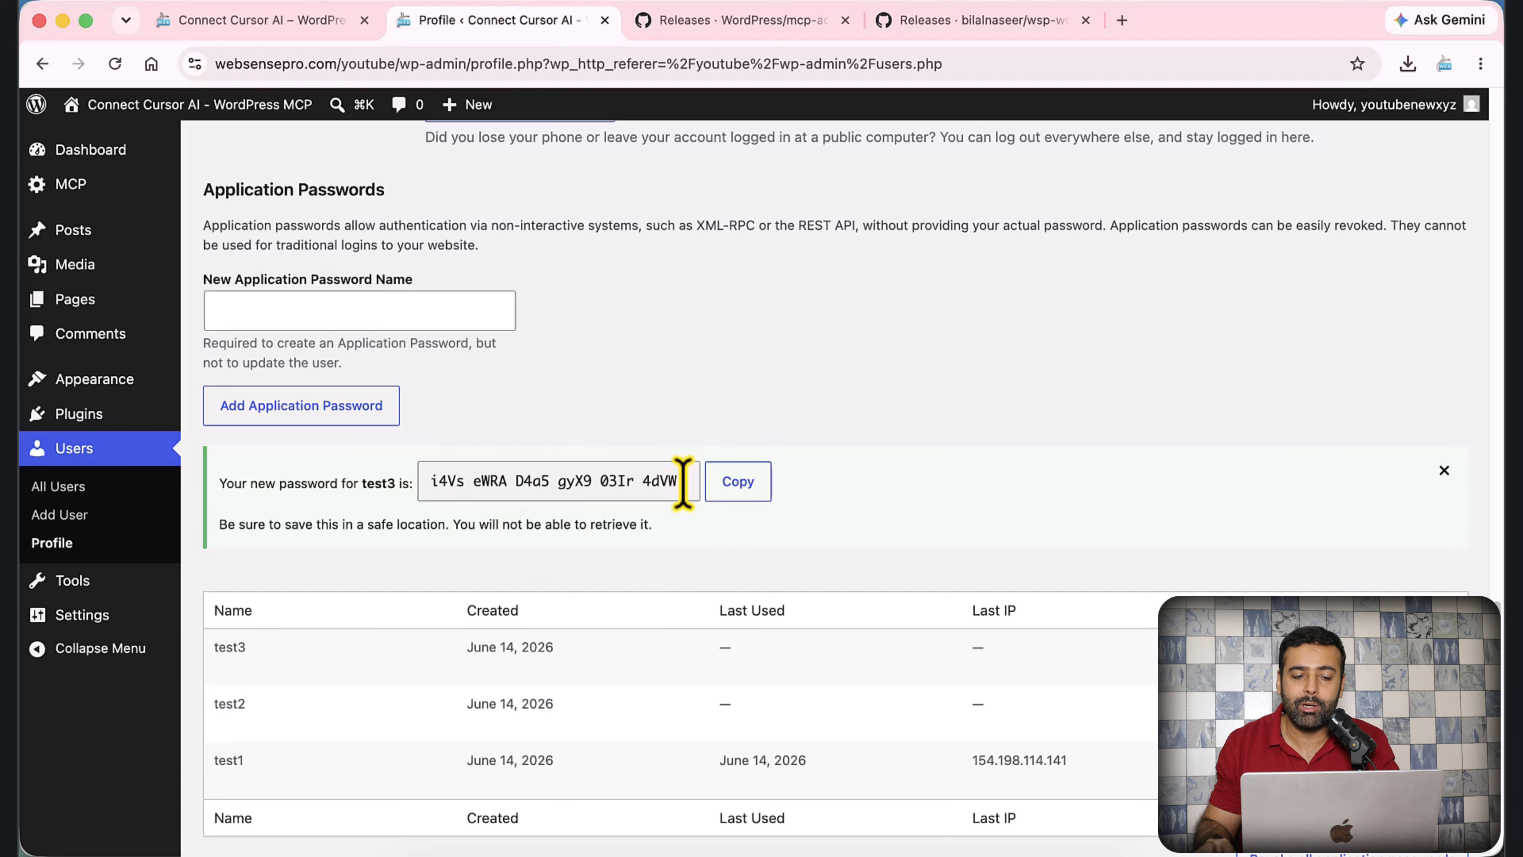
drag(683, 482, 432, 483)
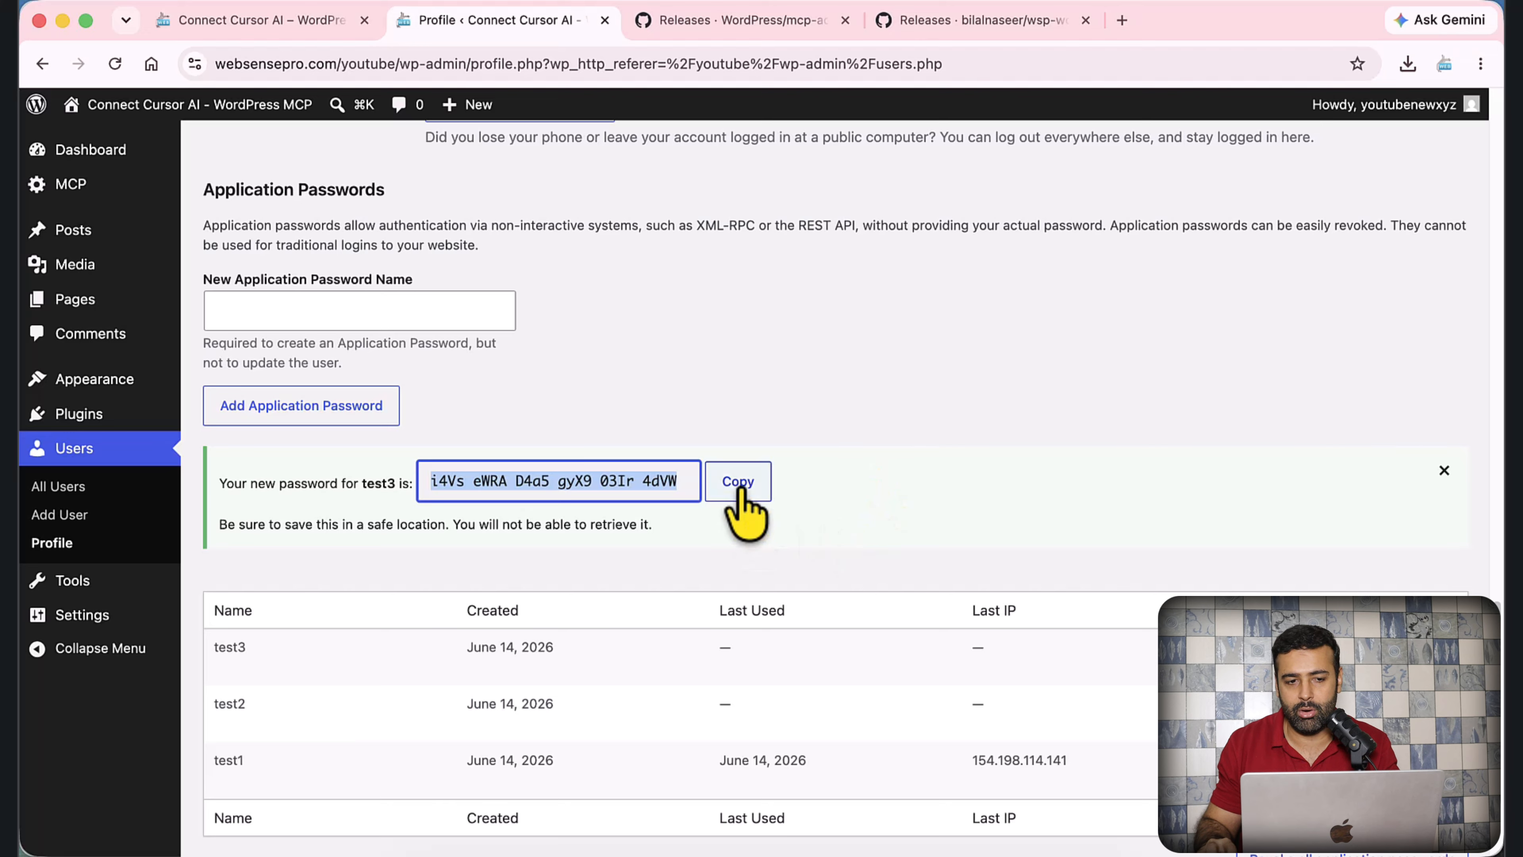
click(729, 487)
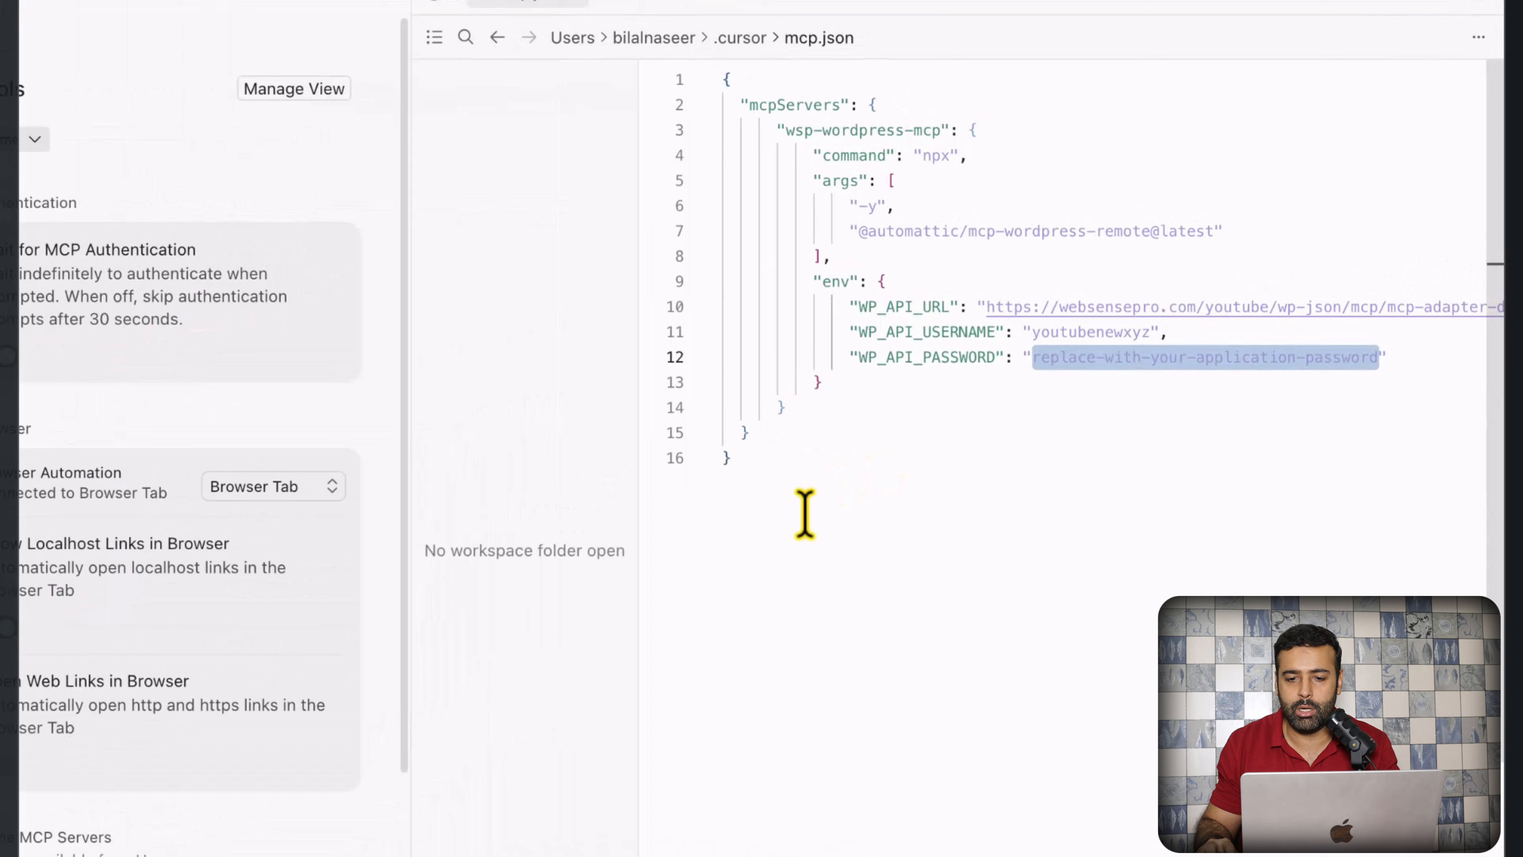
Replace the WP_API_PASSWORD placeholder in mcp.json with the copied application password, keeping the surrounding quotes
click(1126, 357)
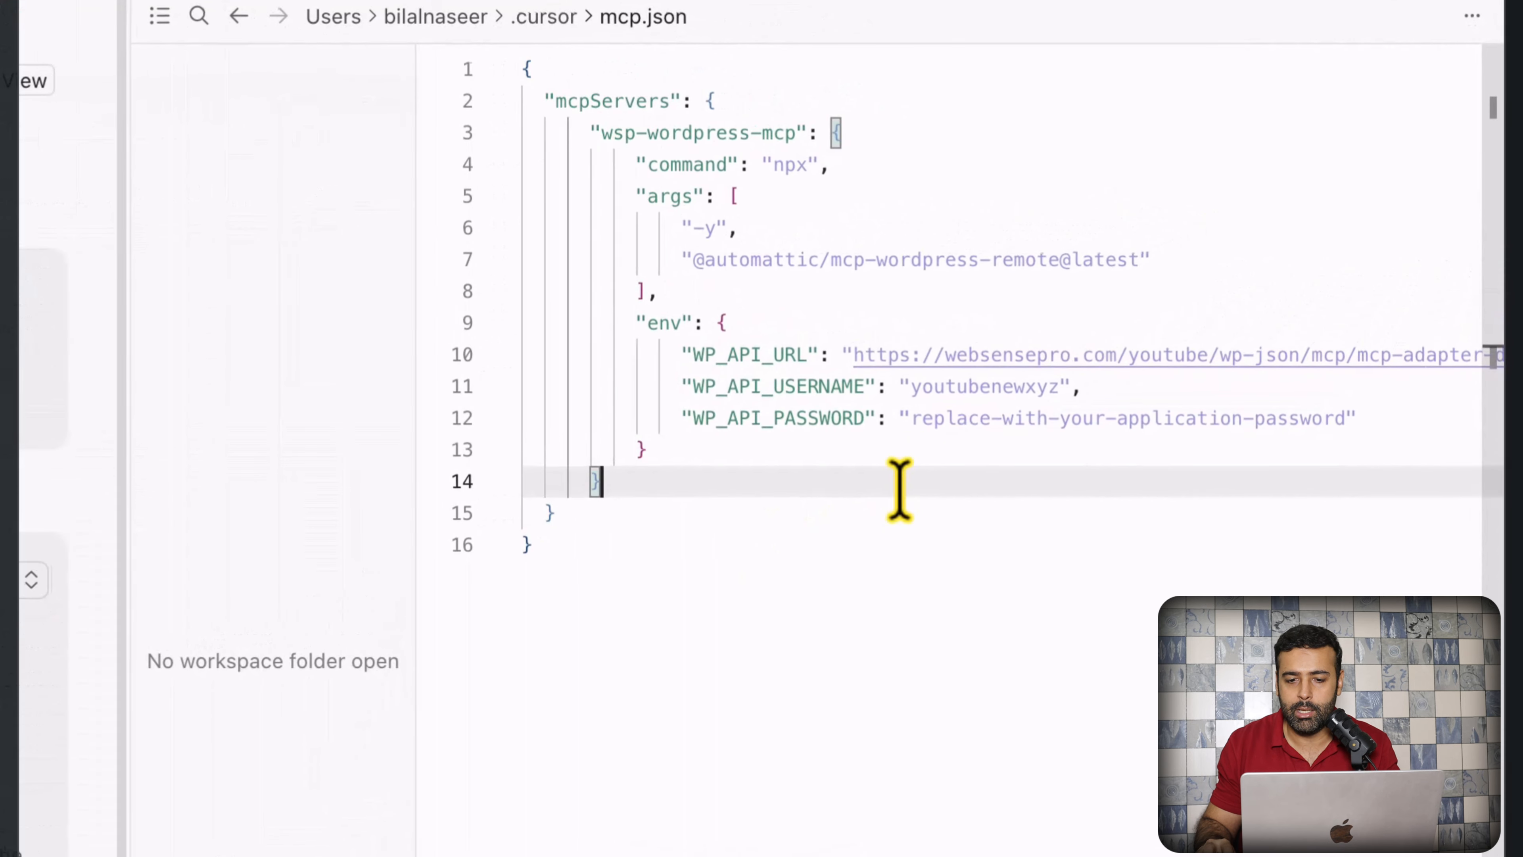
drag(912, 427, 1346, 420)
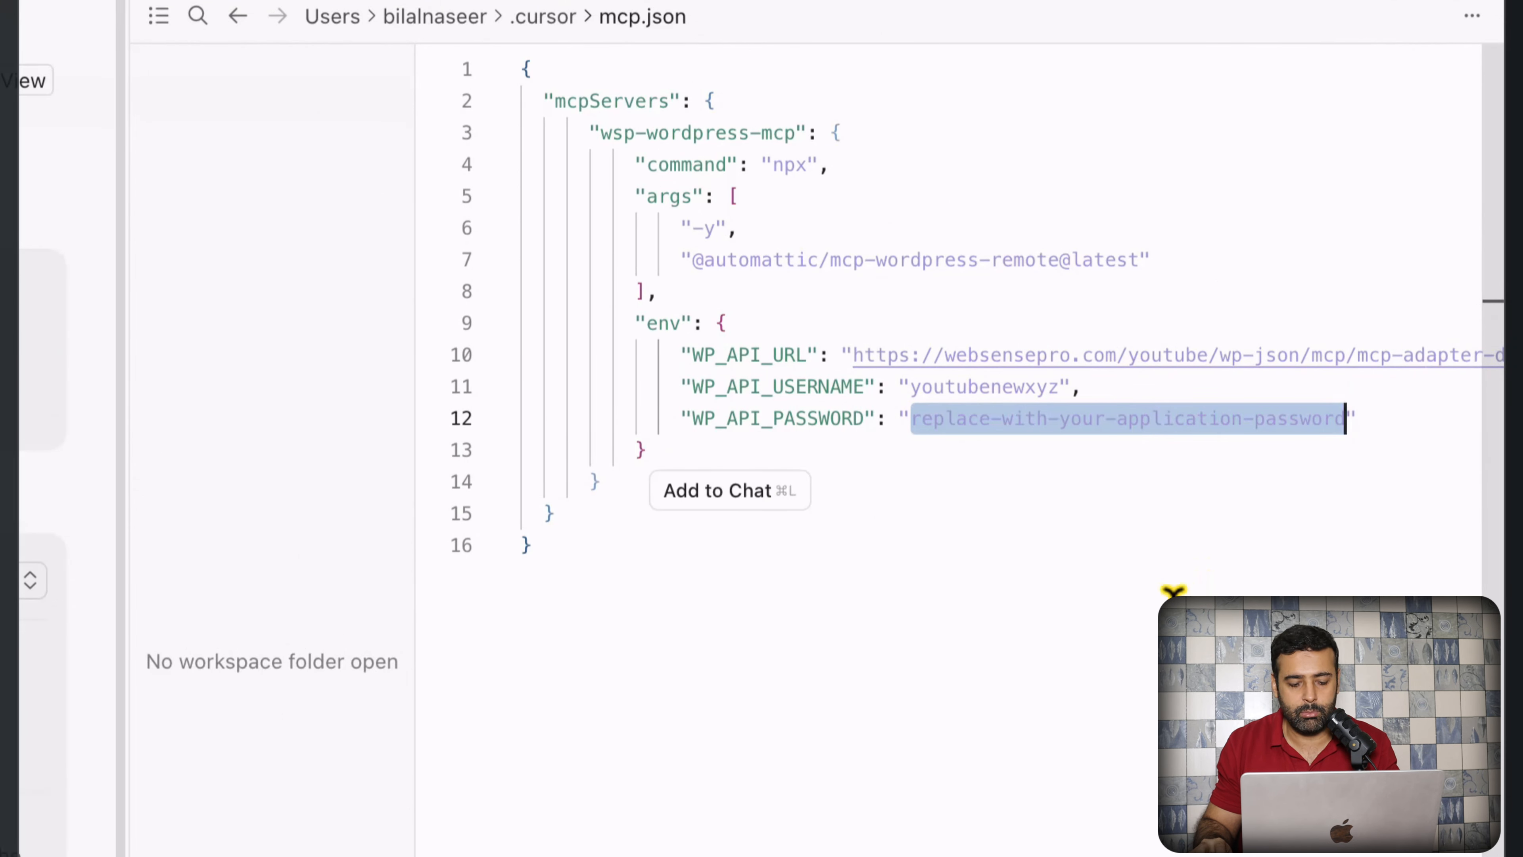
key(super+v)
click(863, 602)
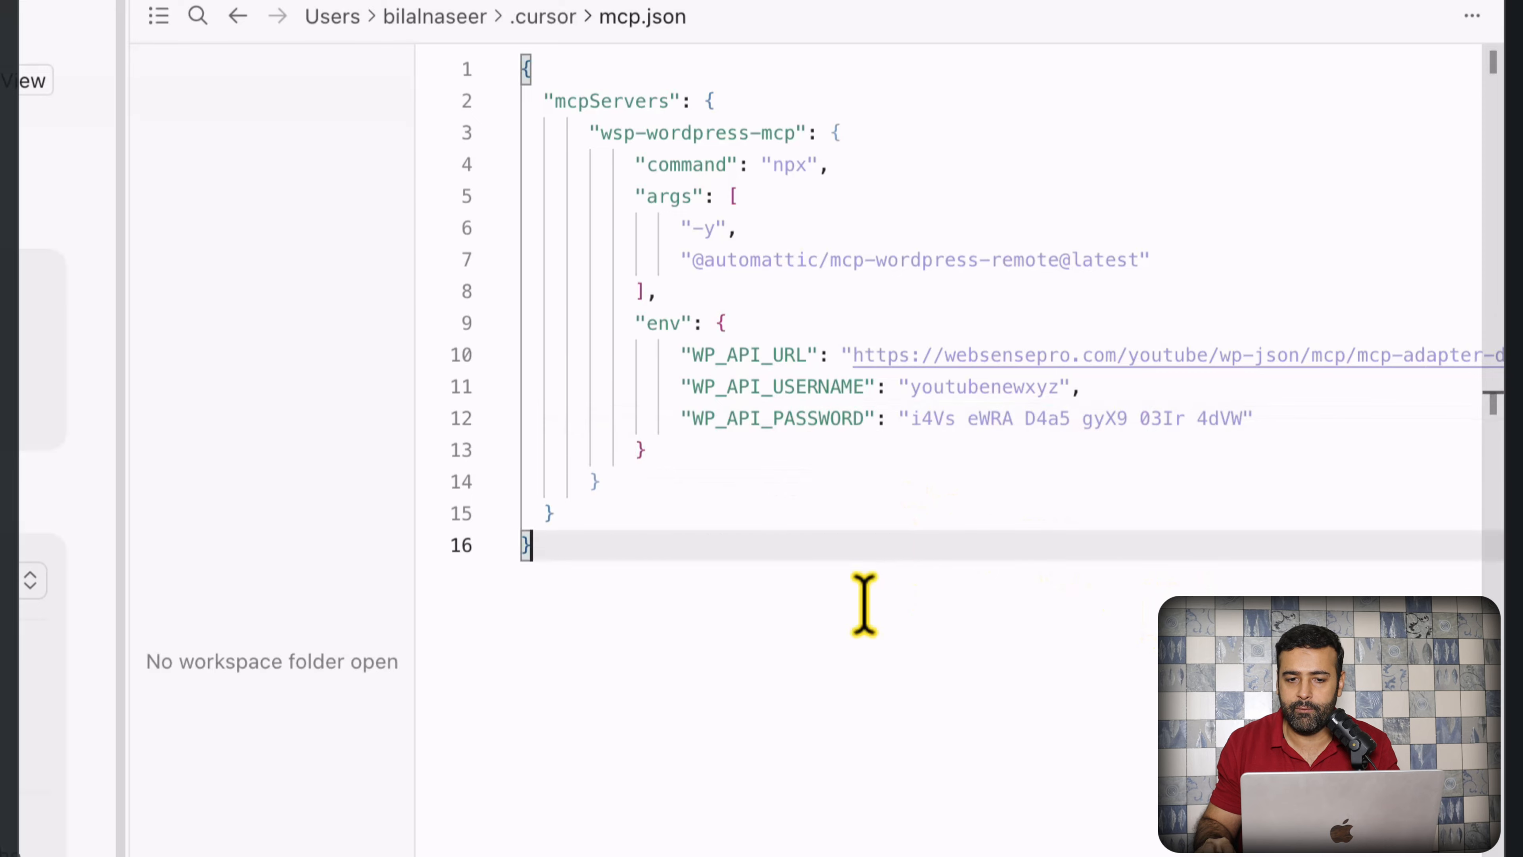
drag(864, 602, 496, 42)
click(778, 507)
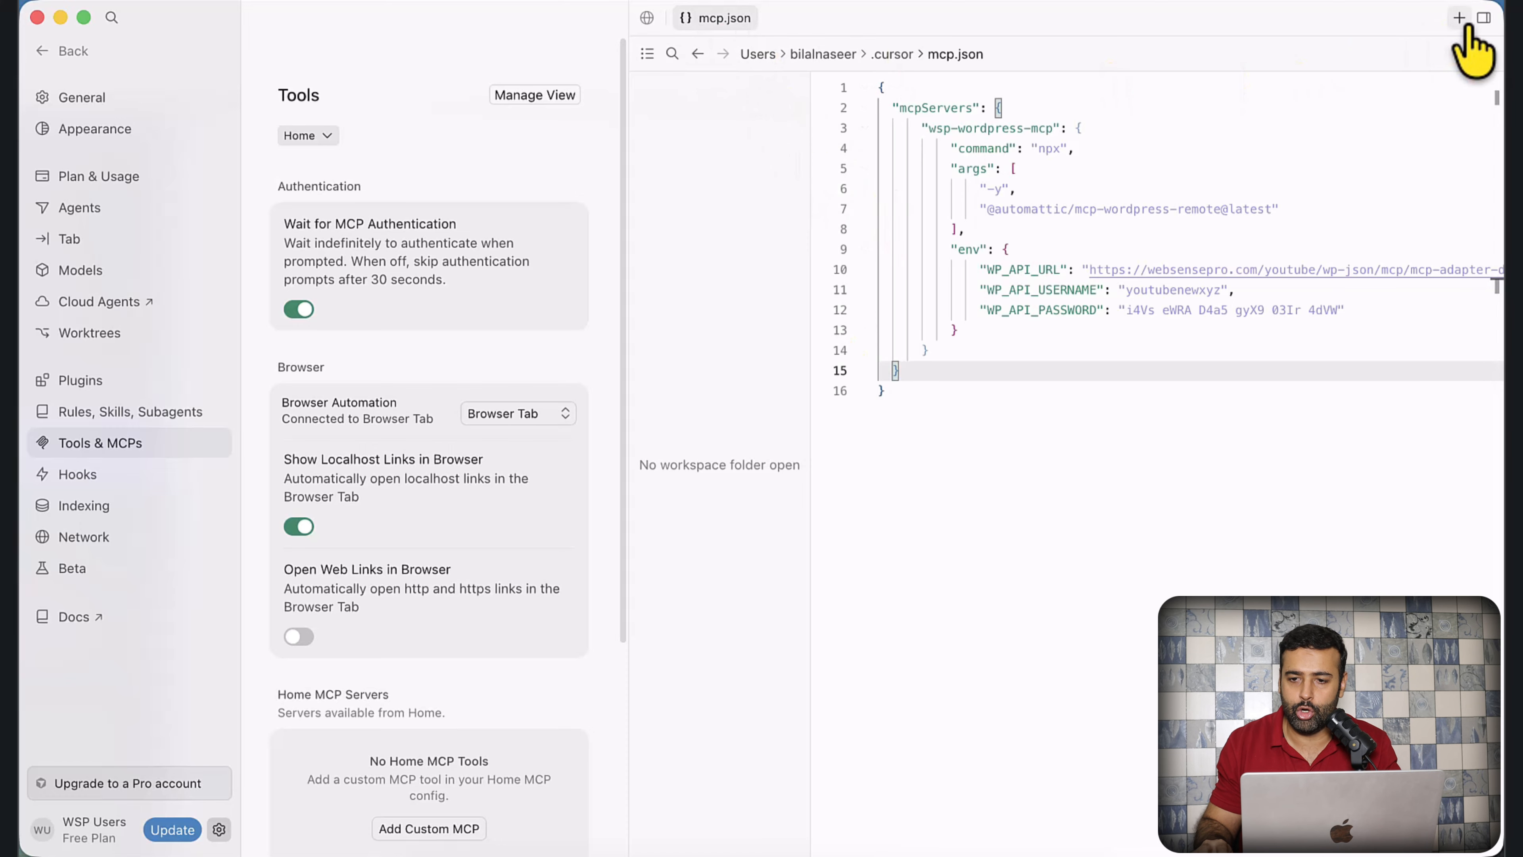
Close the mcp.json side pane and expand the enabled tools of the wsp-wordpress-mcp server to examine them
click(1482, 18)
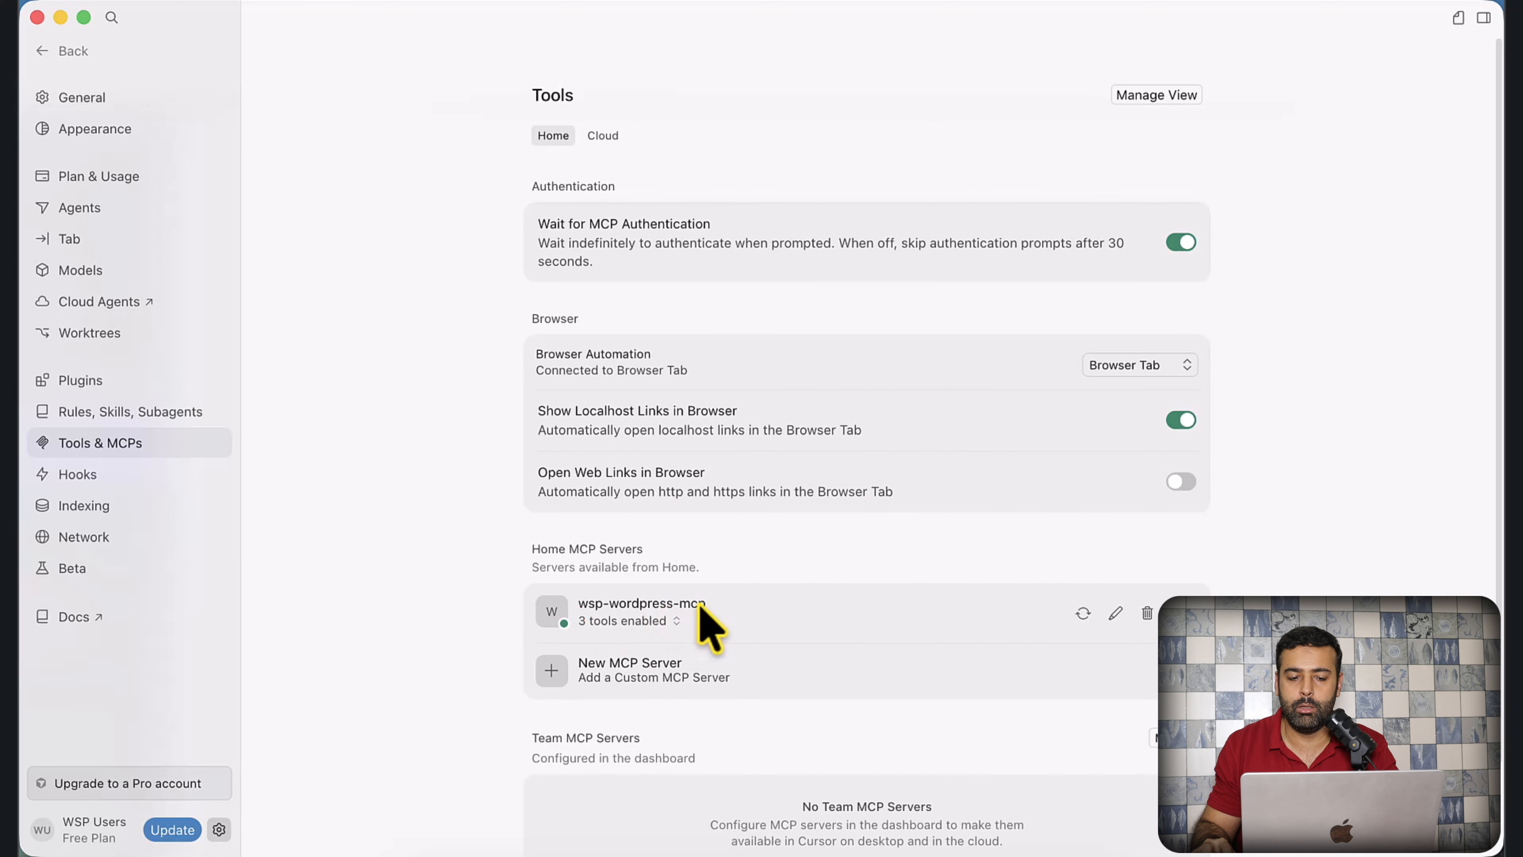
click(666, 623)
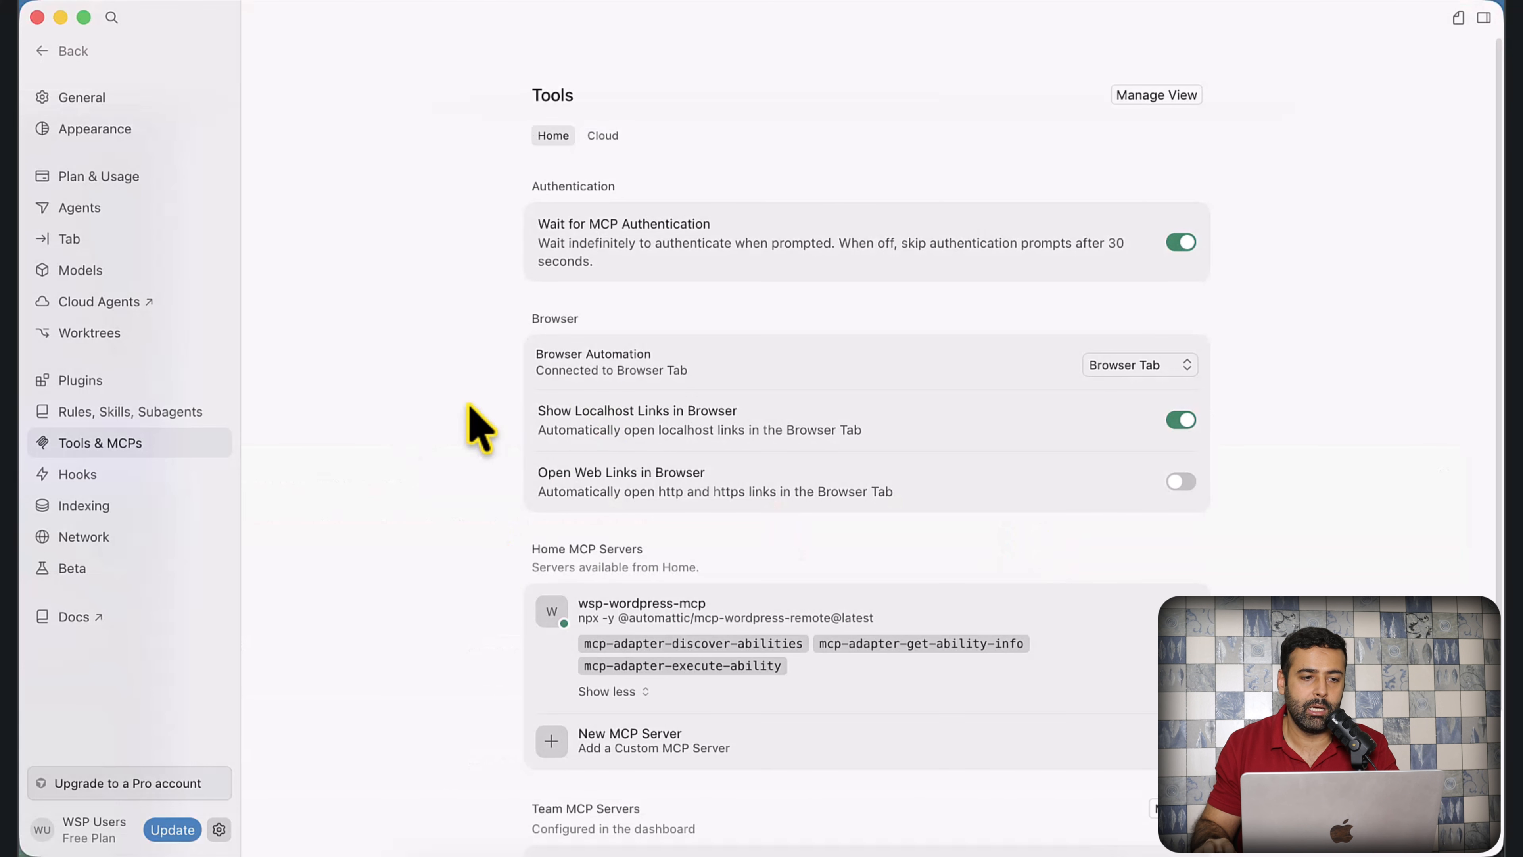
Leave the settings and start a new agent chat, beginning its prompt with "Please"
click(65, 51)
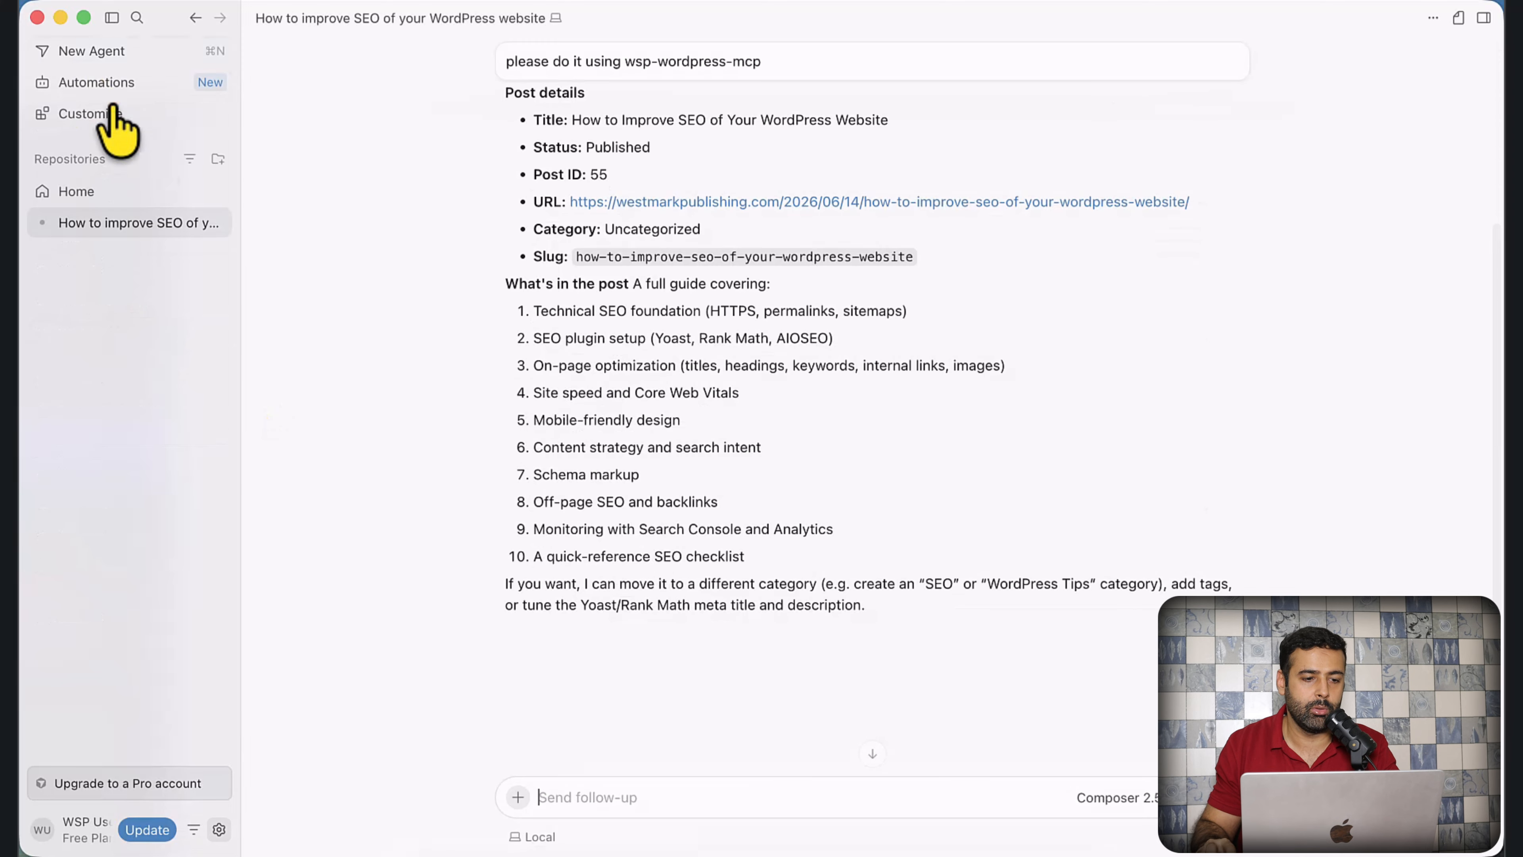
click(197, 59)
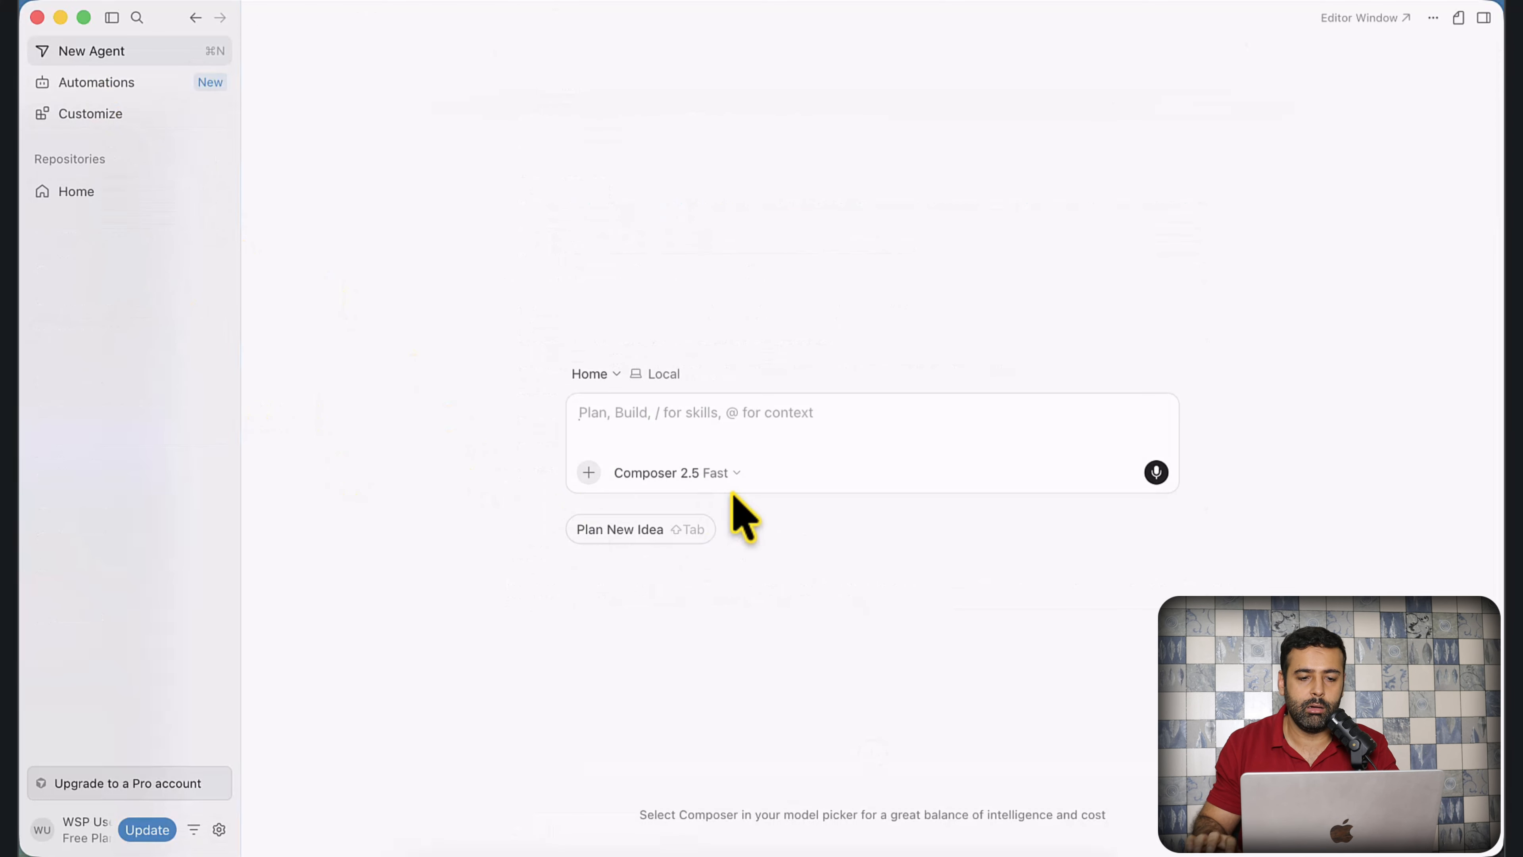
text(Please)
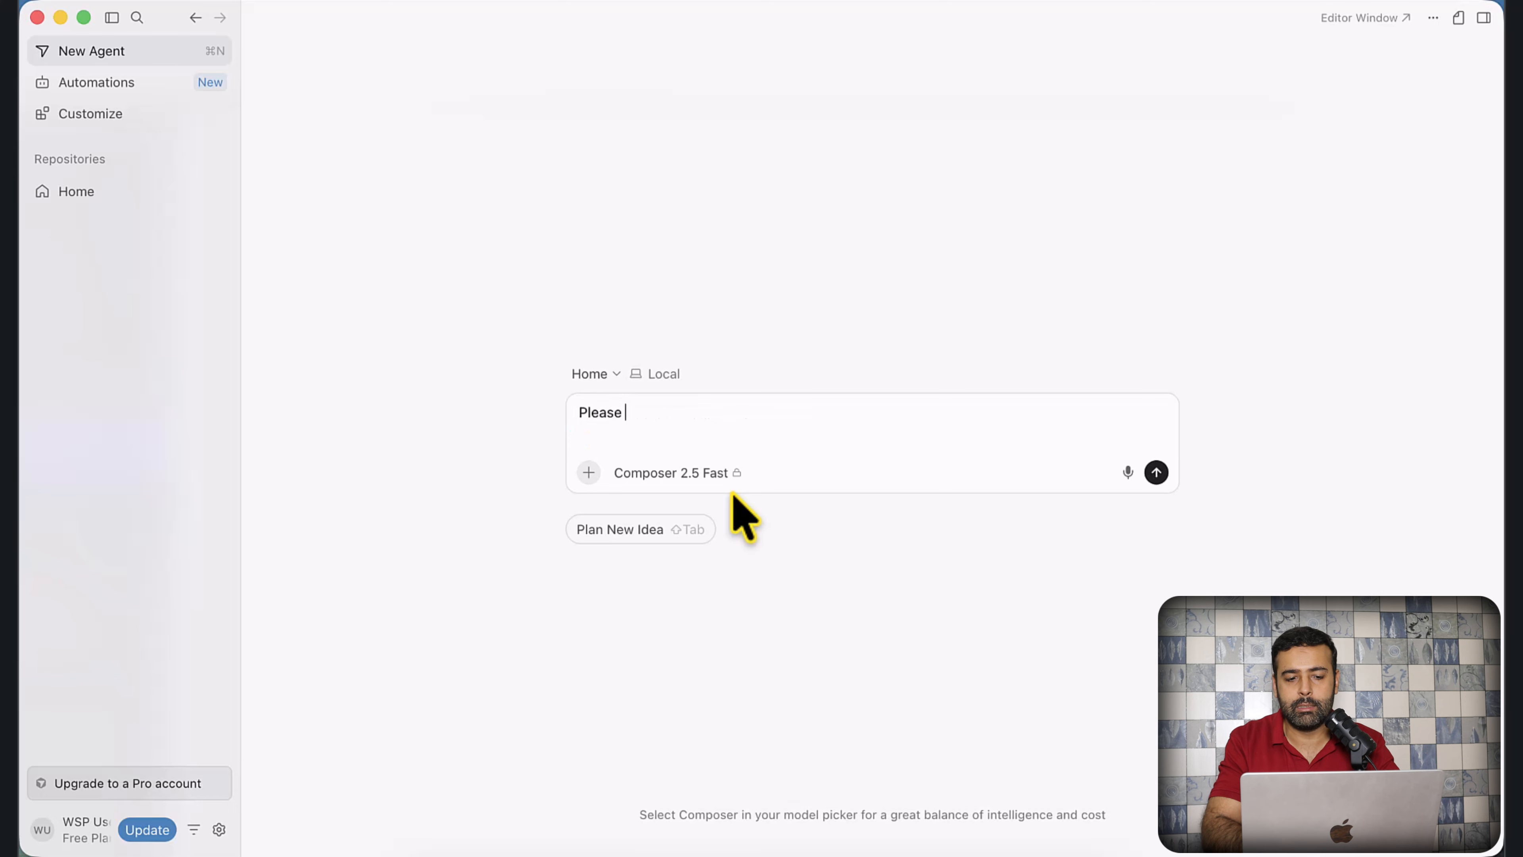